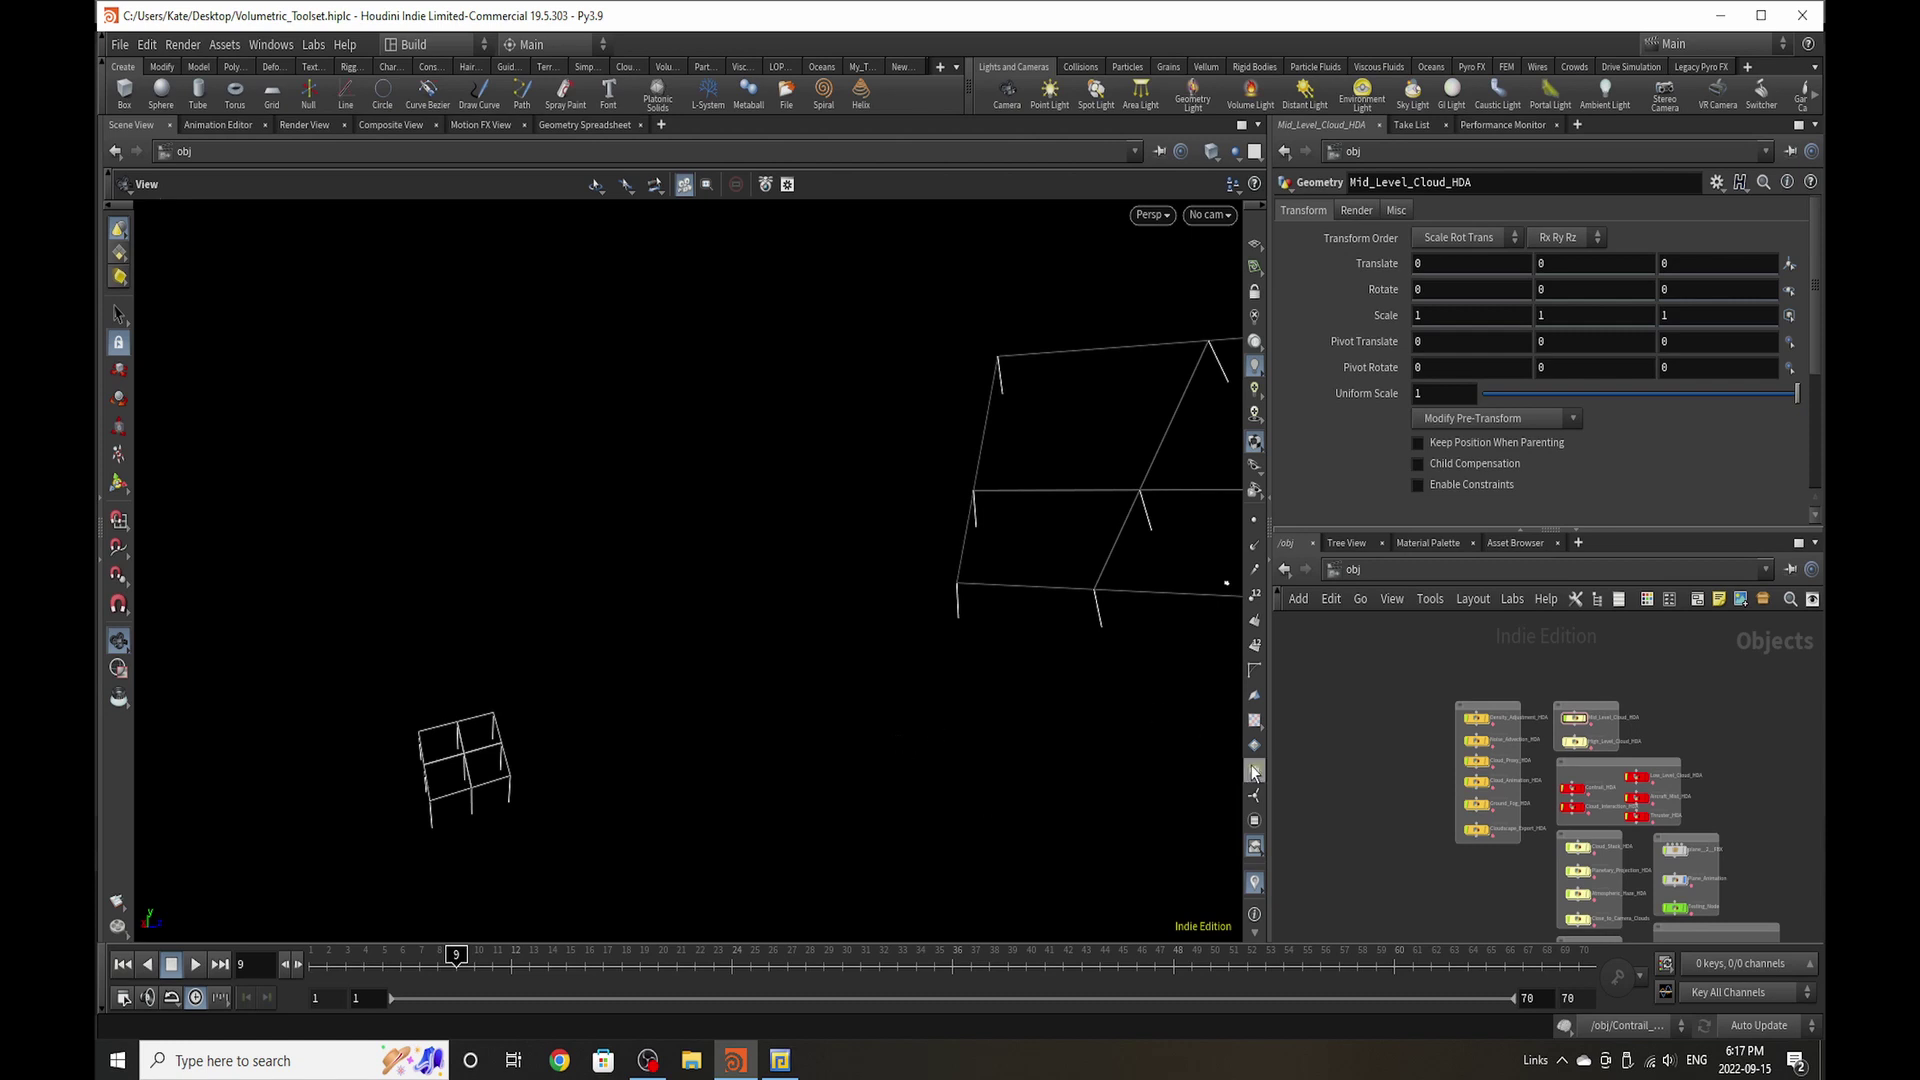
Step: Dive into Density_Adjustment_HDA to view its sphere-to-cloud node chain and rendered noise cloud
scroll(1426, 722, up, 4)
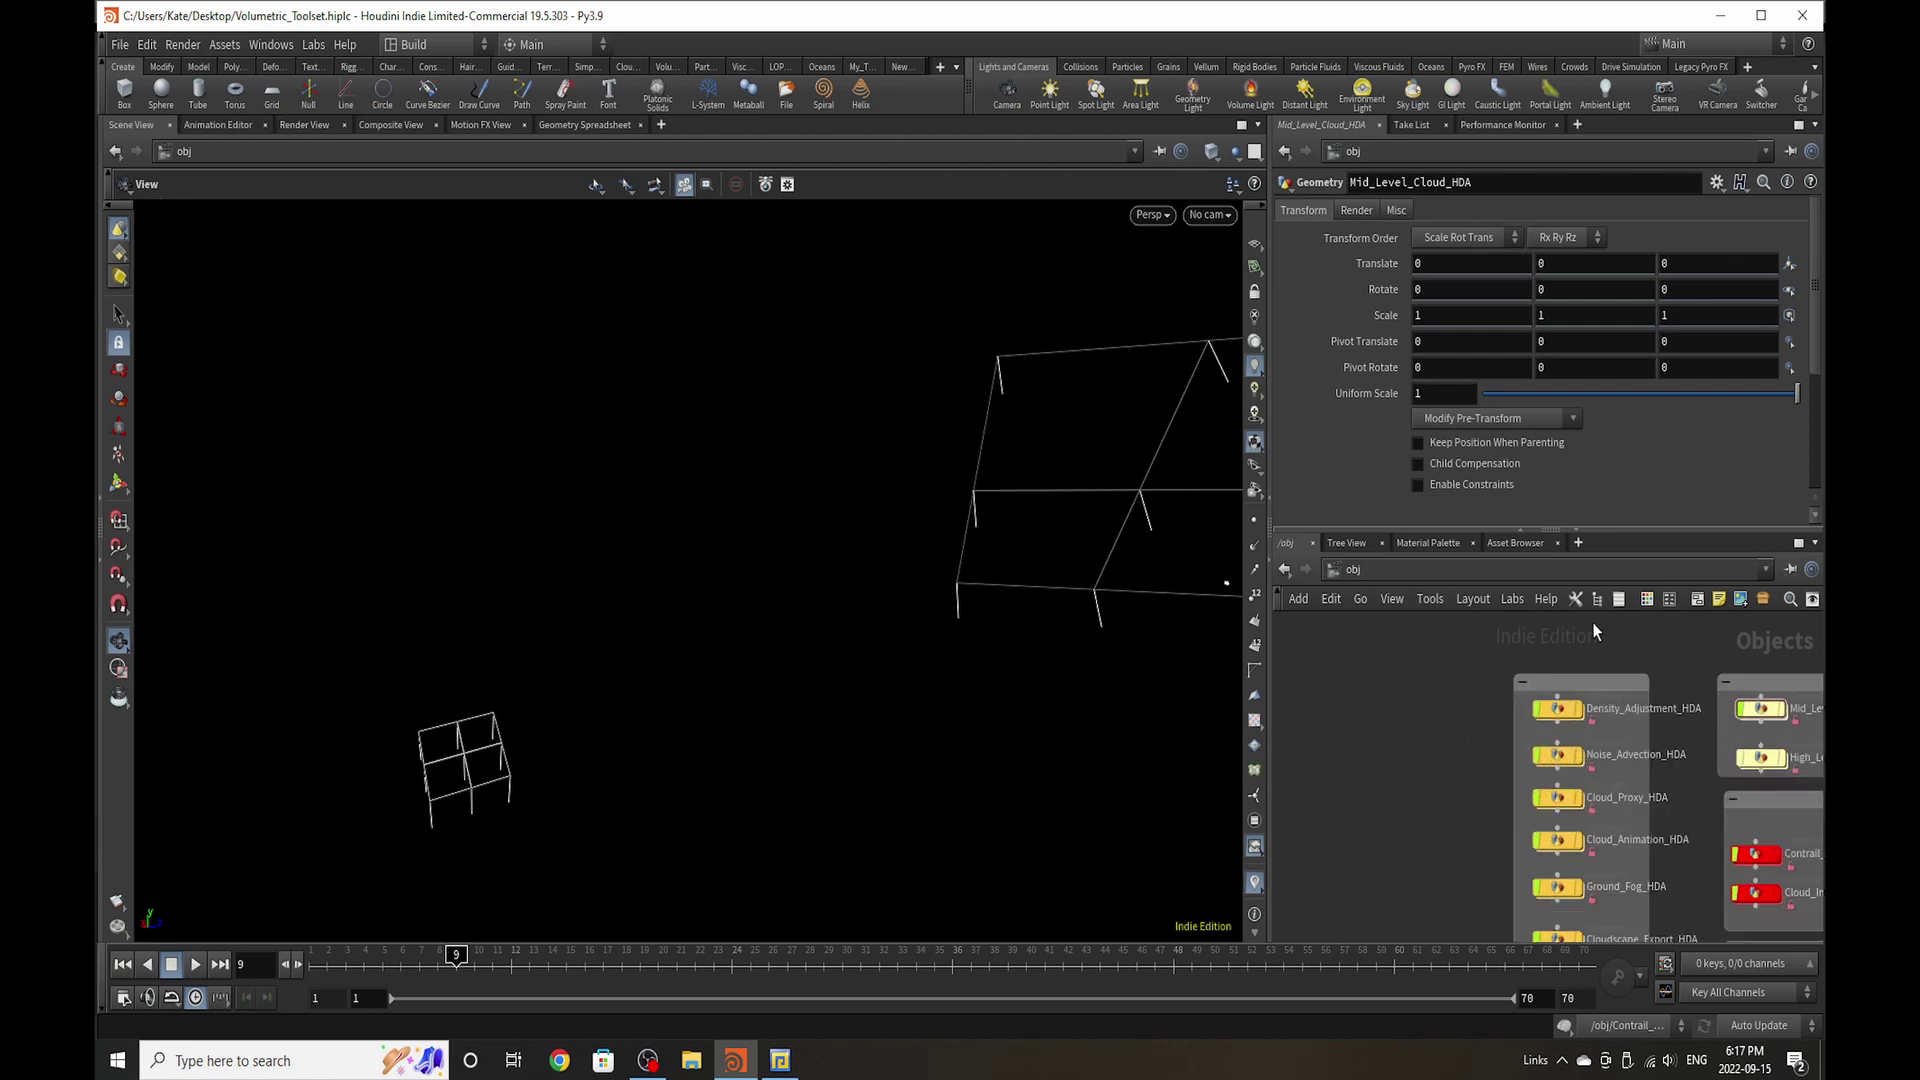
scroll(1591, 621, up, 3)
double_click(1532, 790)
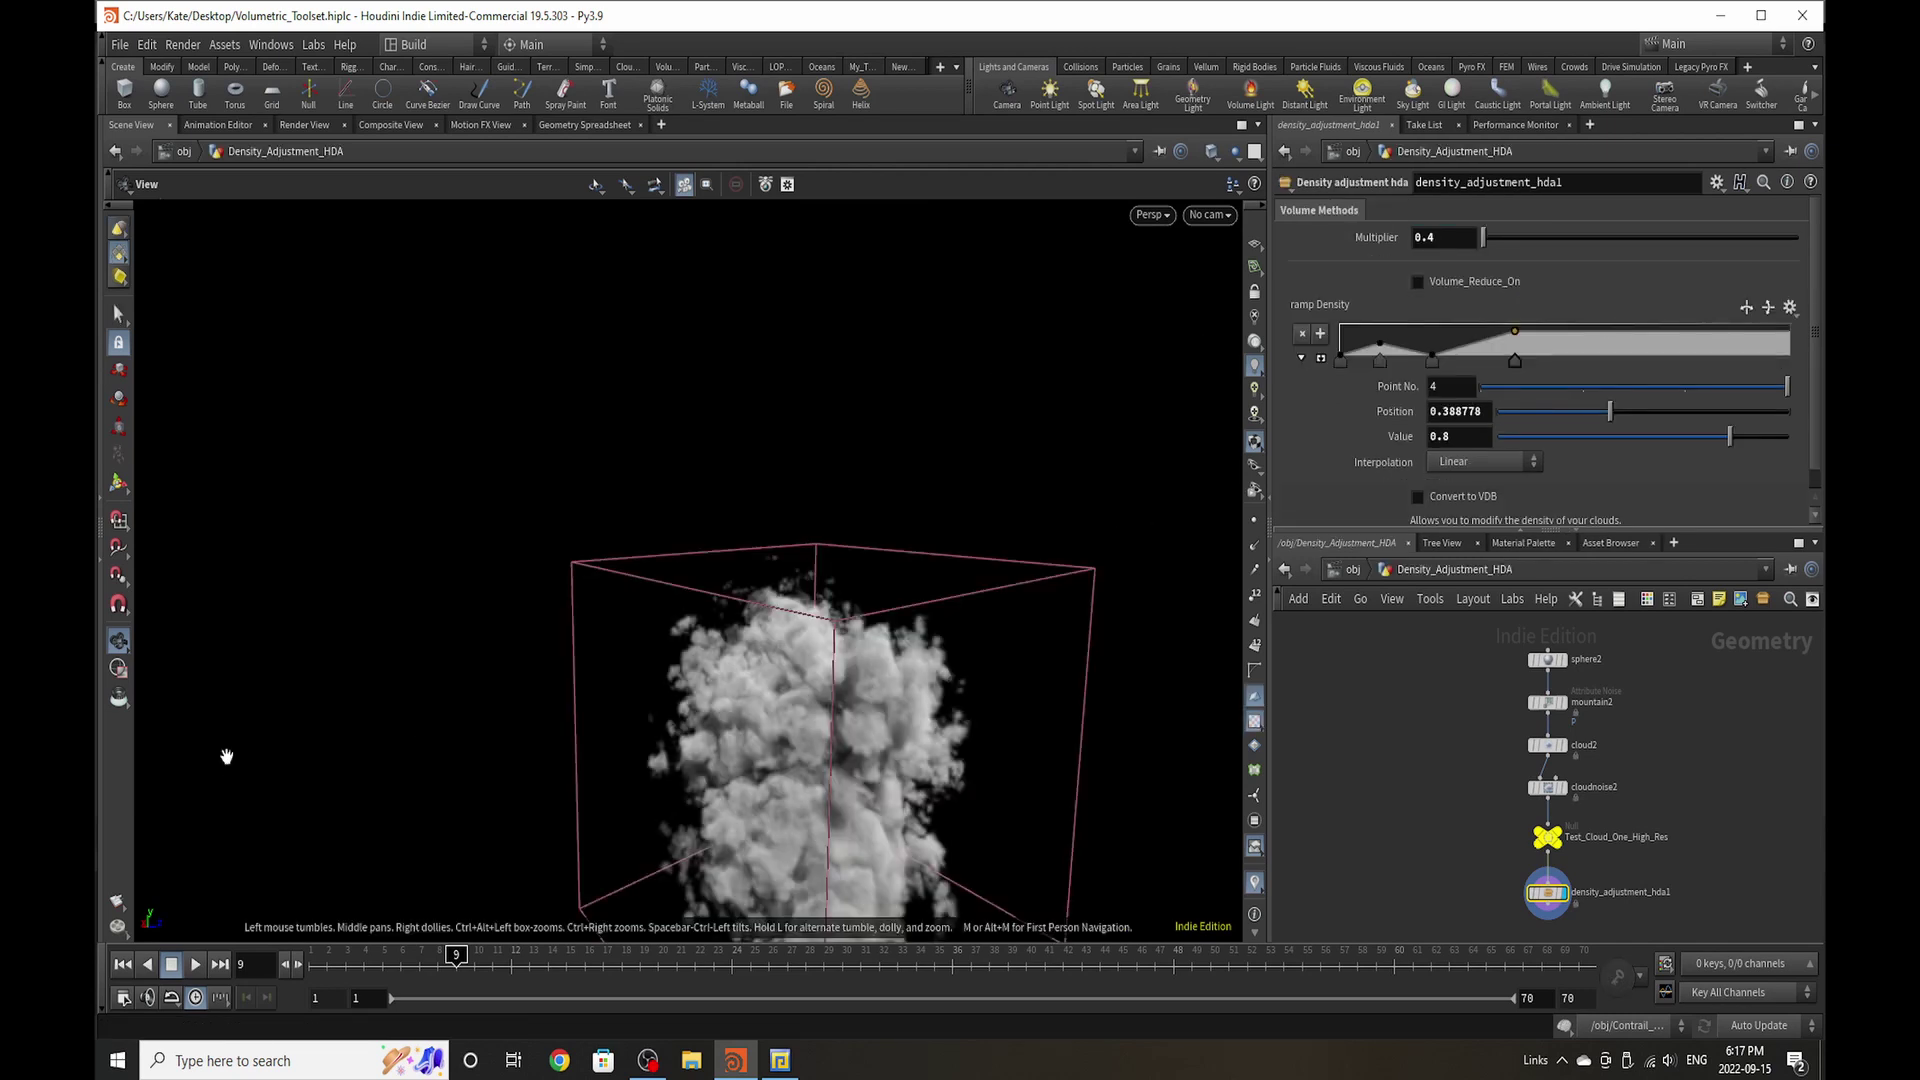
drag(939, 446, 840, 705)
scroll(805, 645, up, 4)
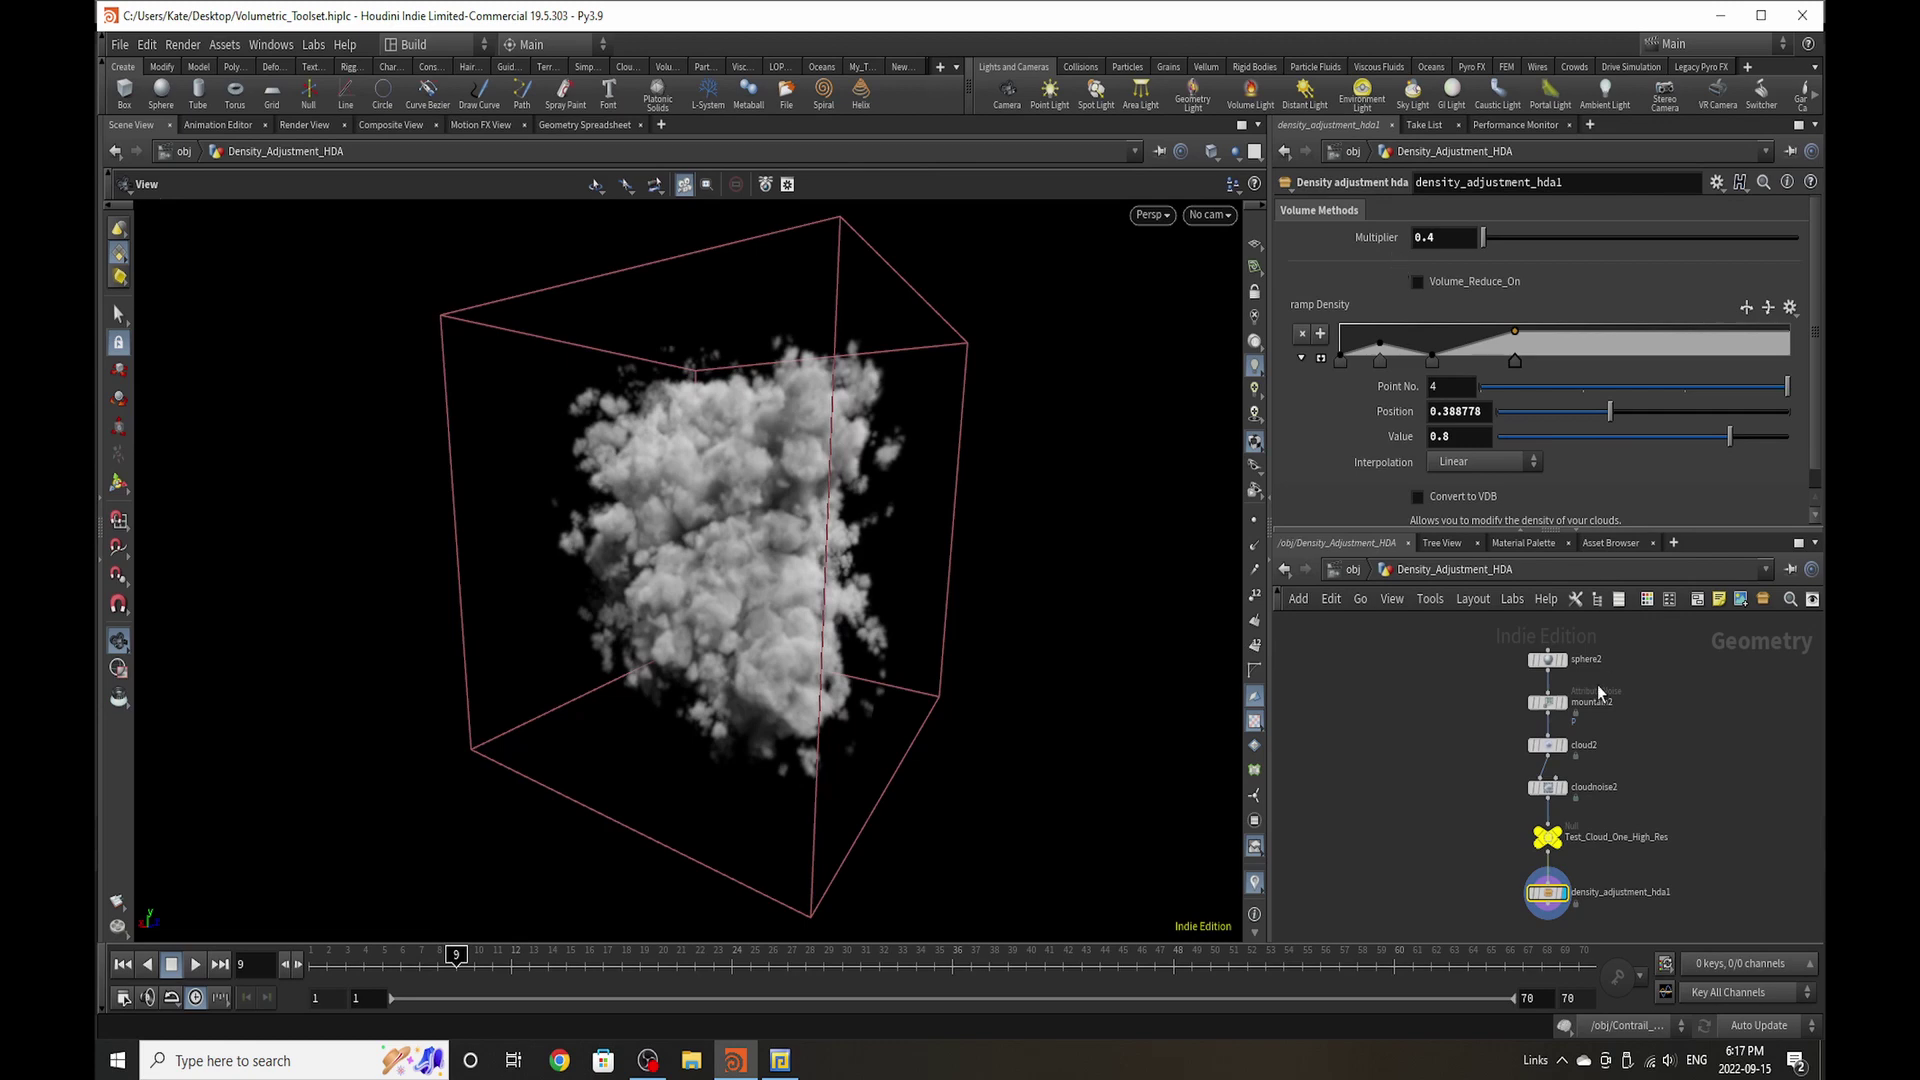
scroll(1469, 852, up, 5)
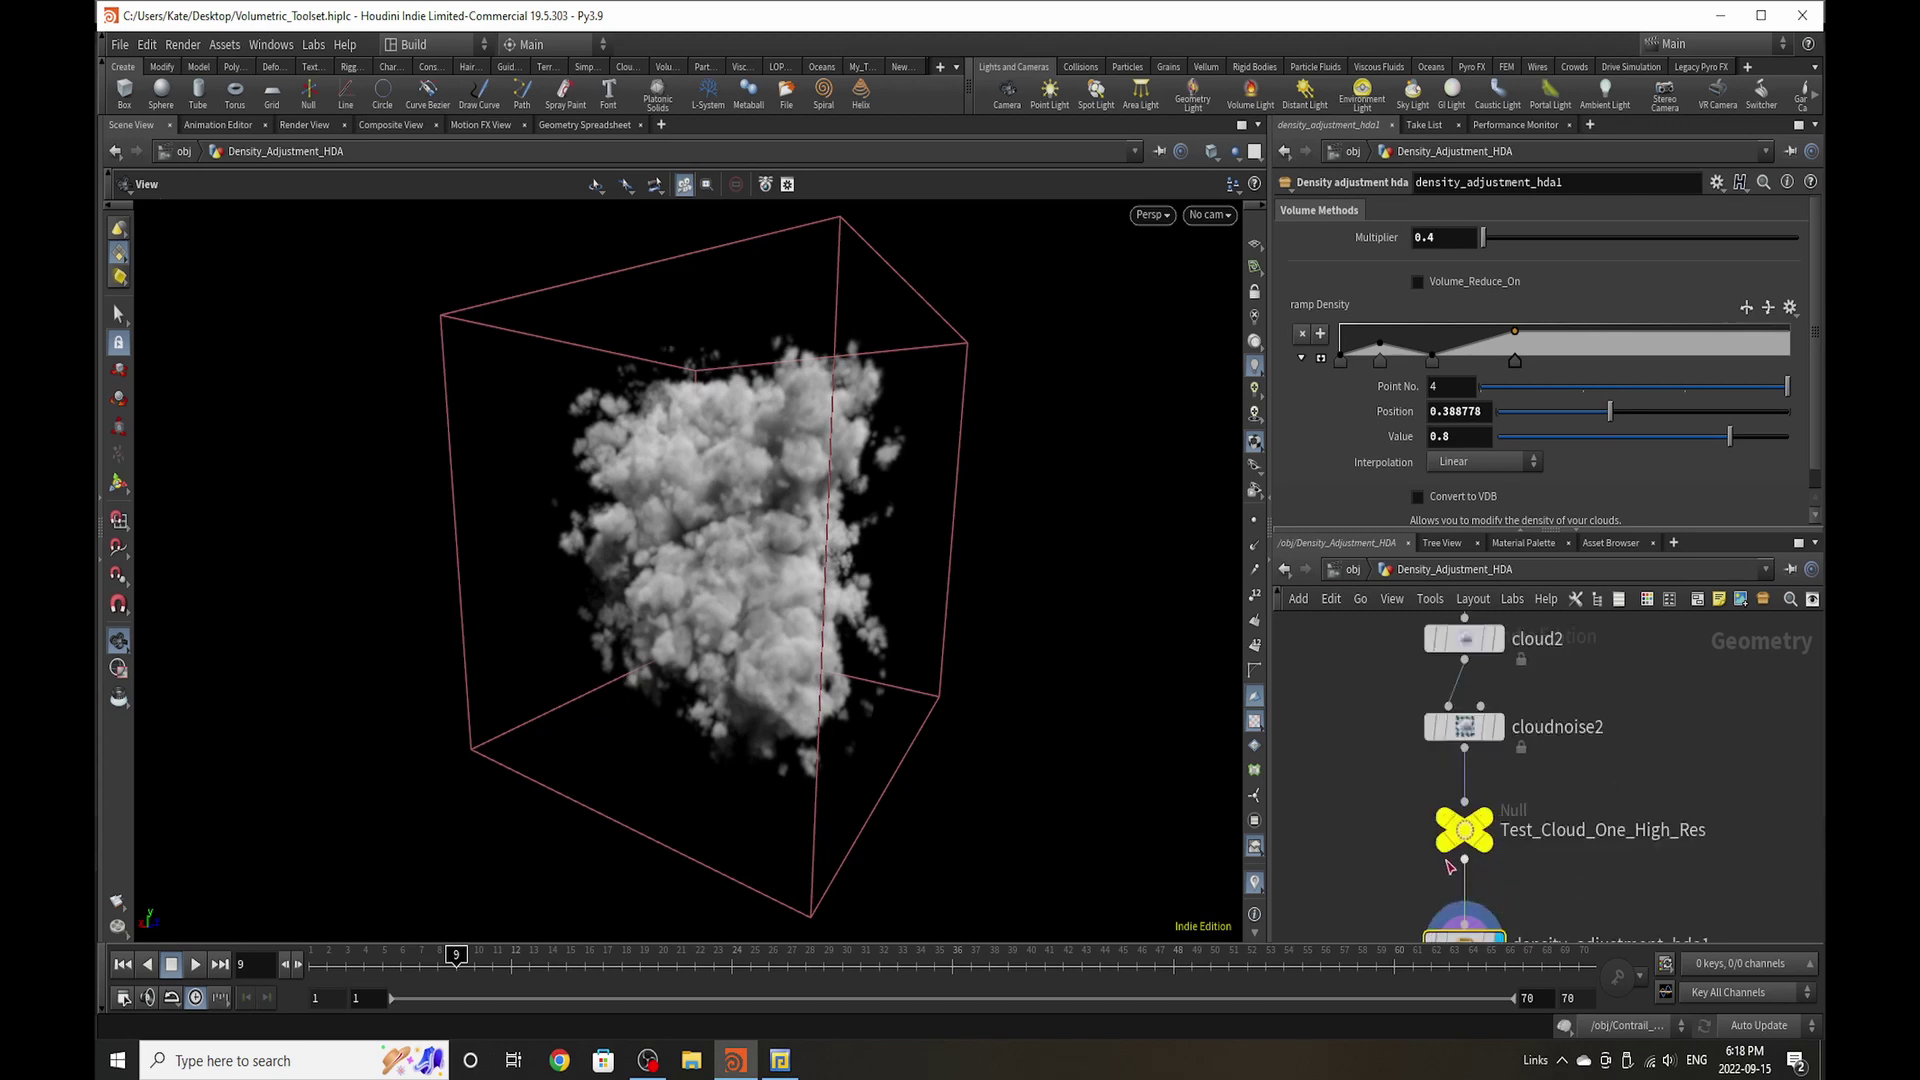
Step: Inspect the Test_Cloud_One_High_Res null, then set cloudnoise2's X Element Scale to 3
click(1478, 832)
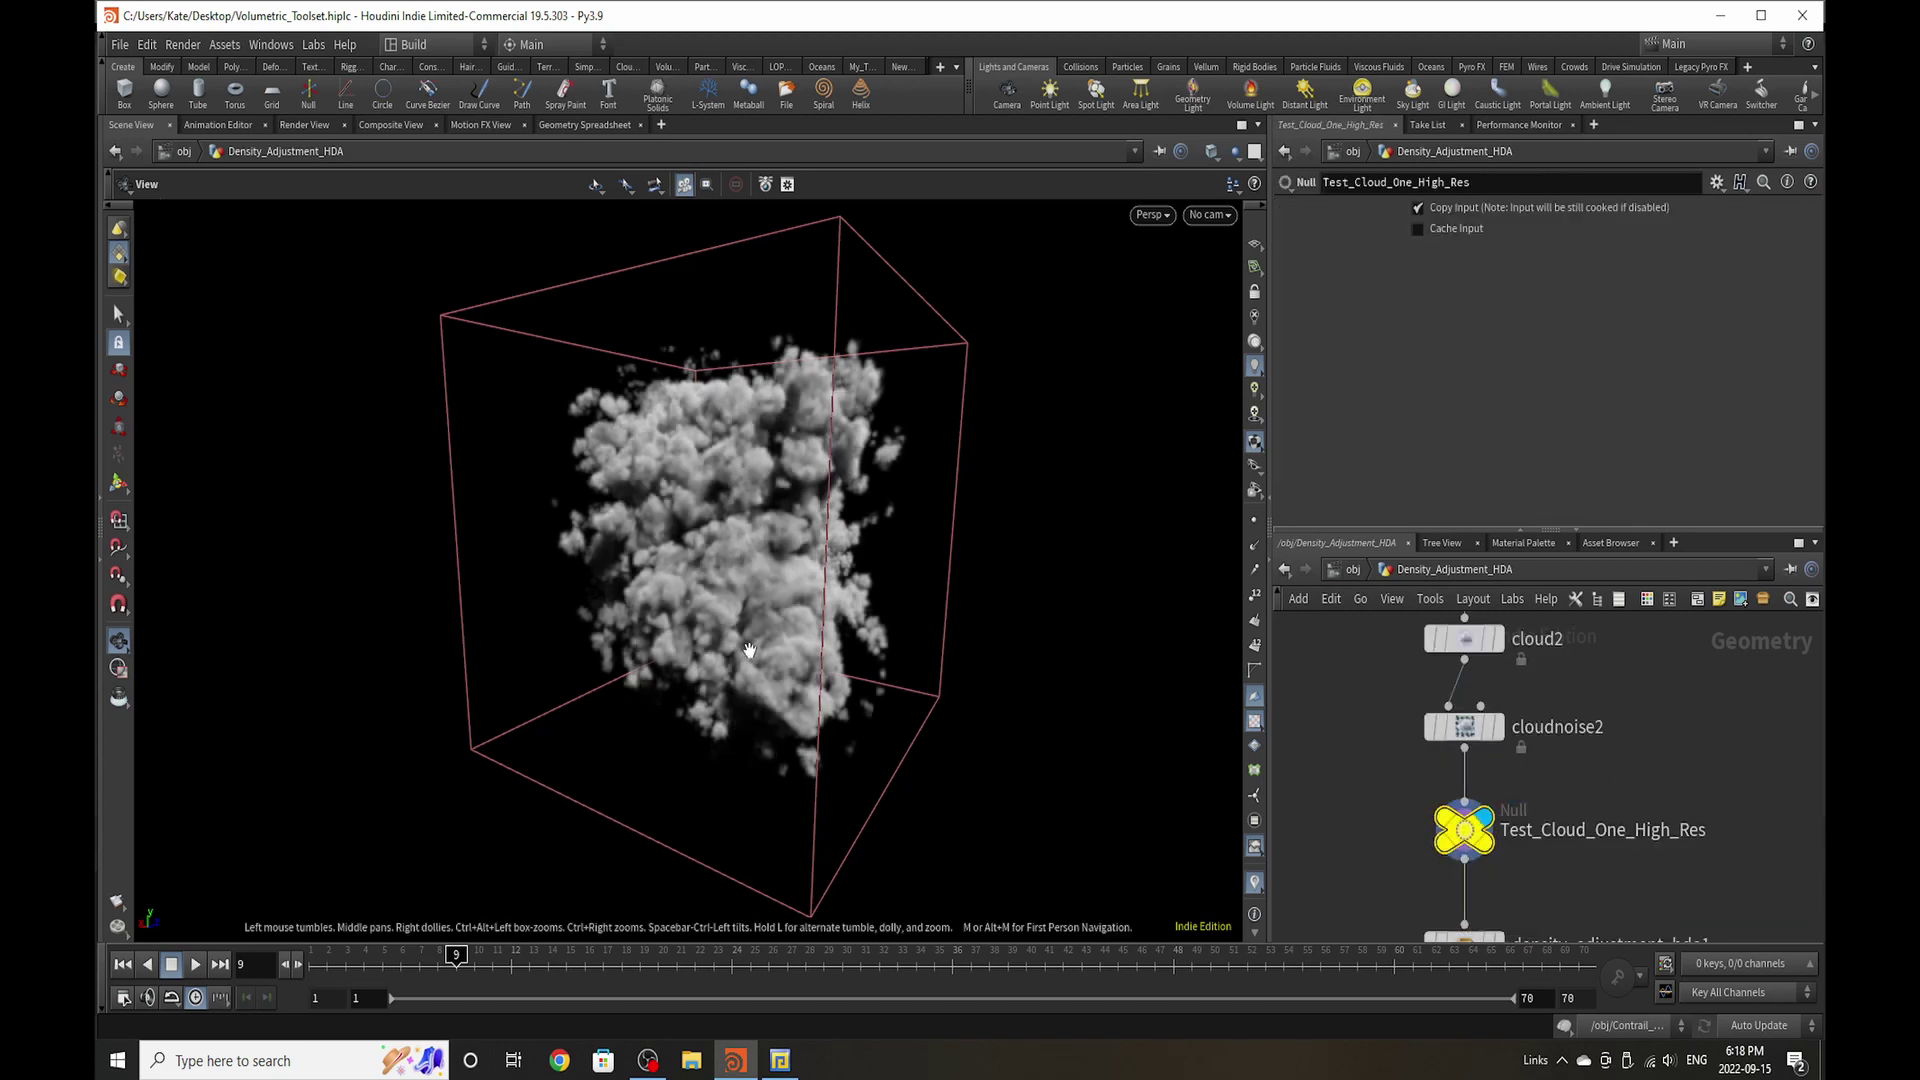
drag(850, 618, 780, 545)
click(1464, 727)
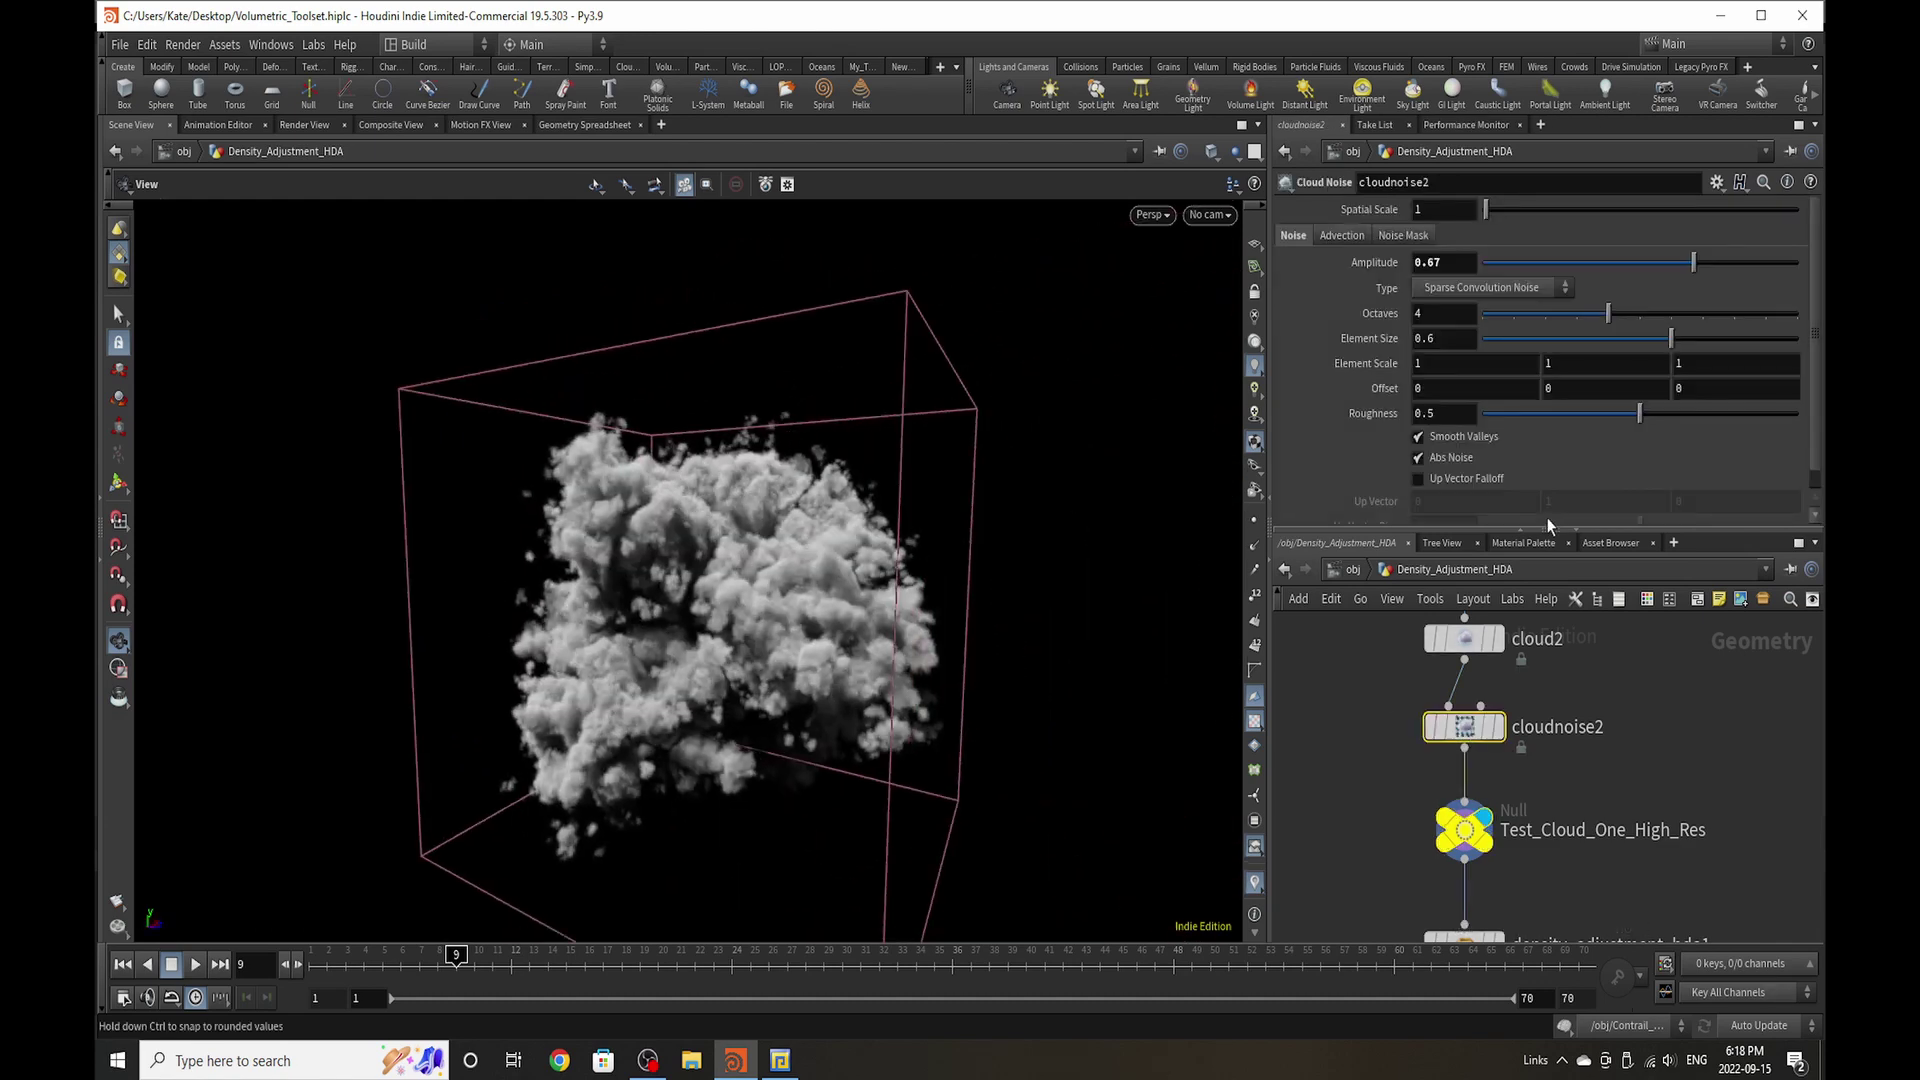
click(1420, 363)
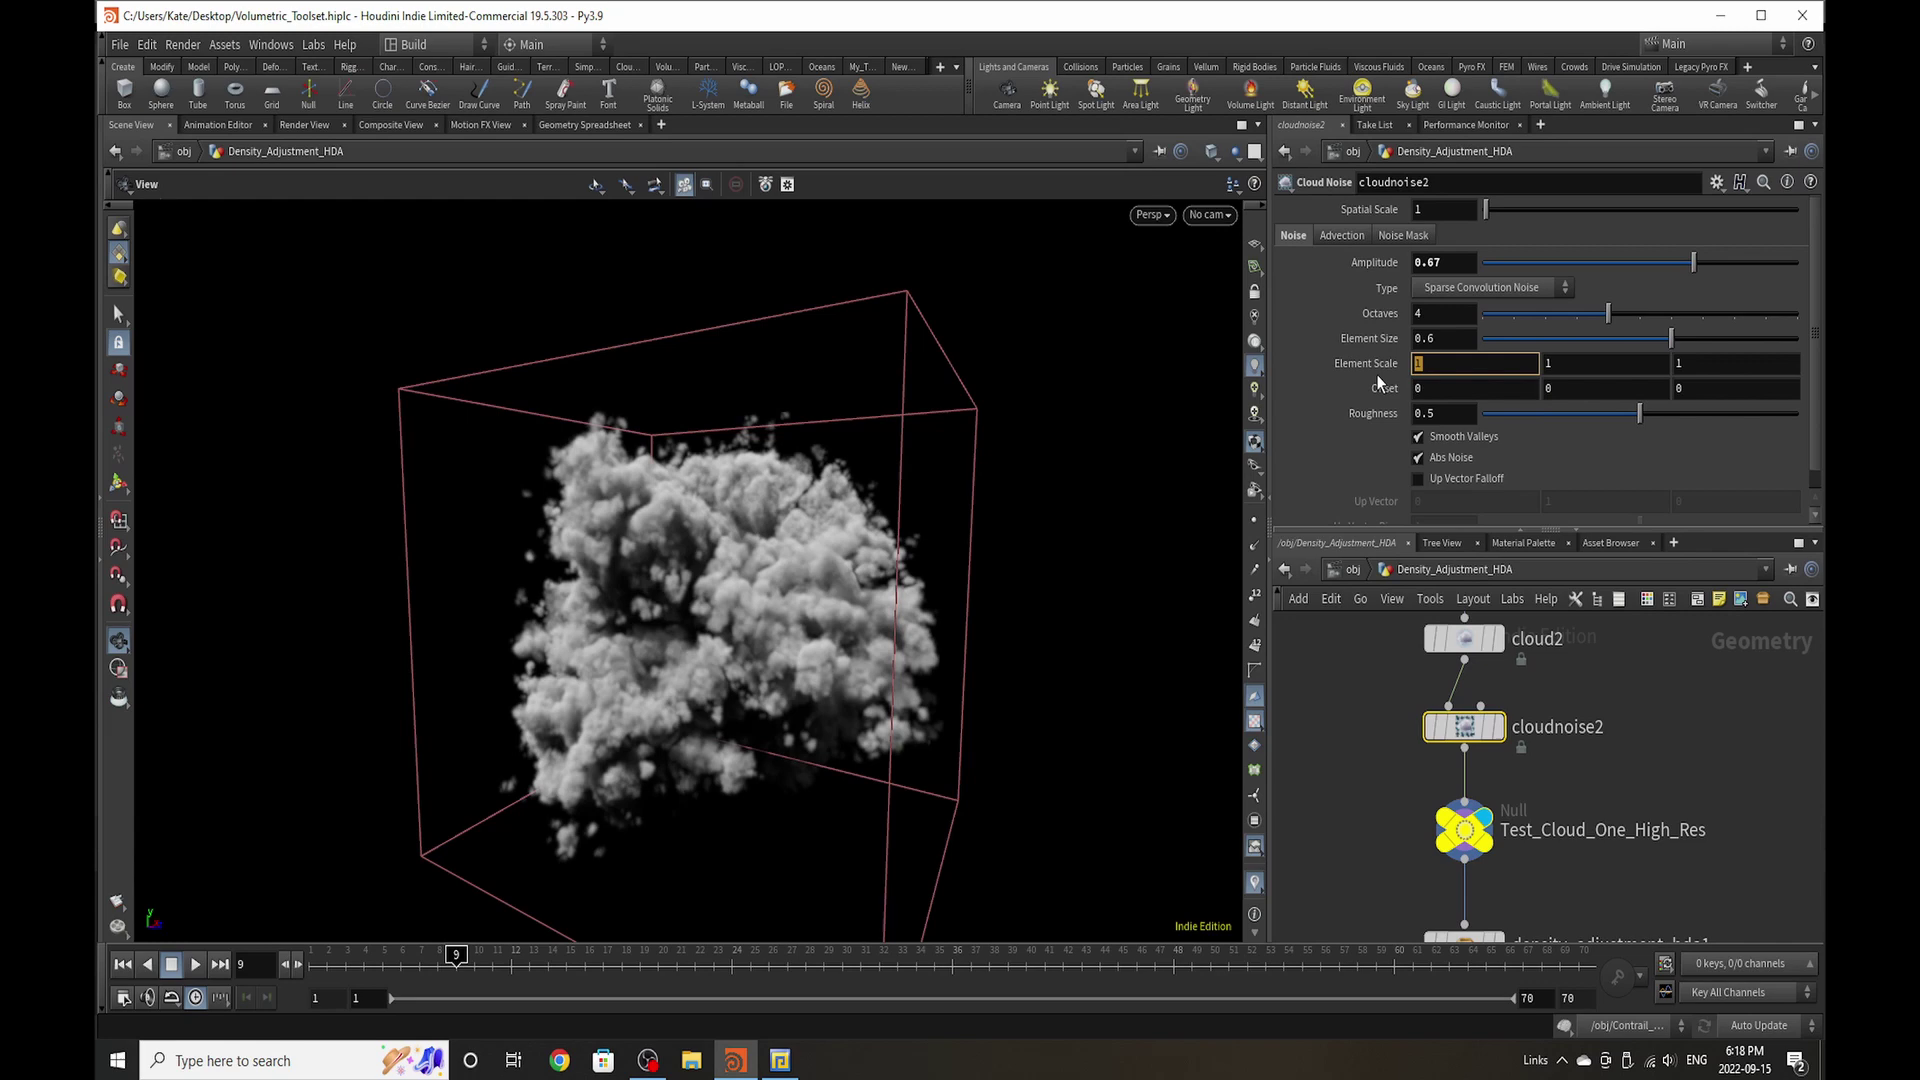
text(3)
key(Return)
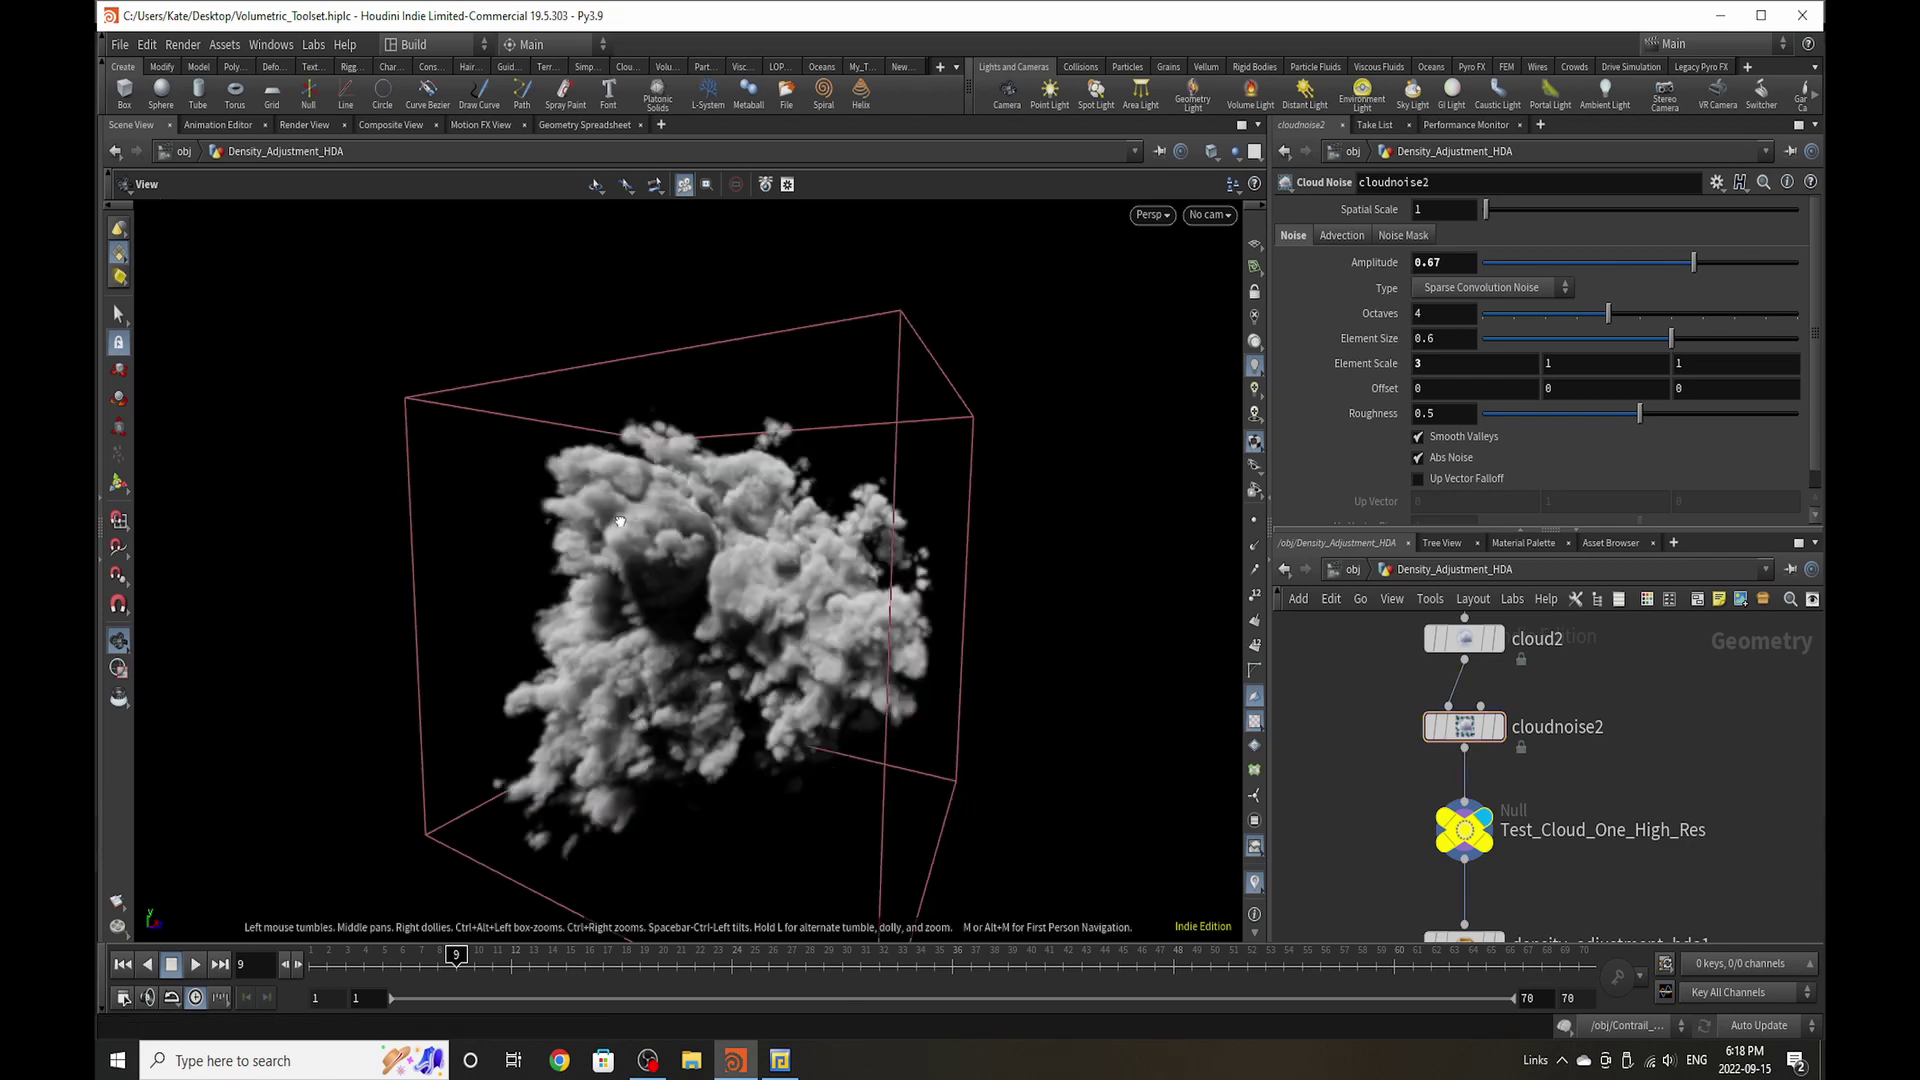
Step: Set cloudnoise2's Y and Z Element Scale to 3 as well, then view the chunkier cloud
drag(993, 639, 1010, 560)
double_click(1548, 363)
text(3)
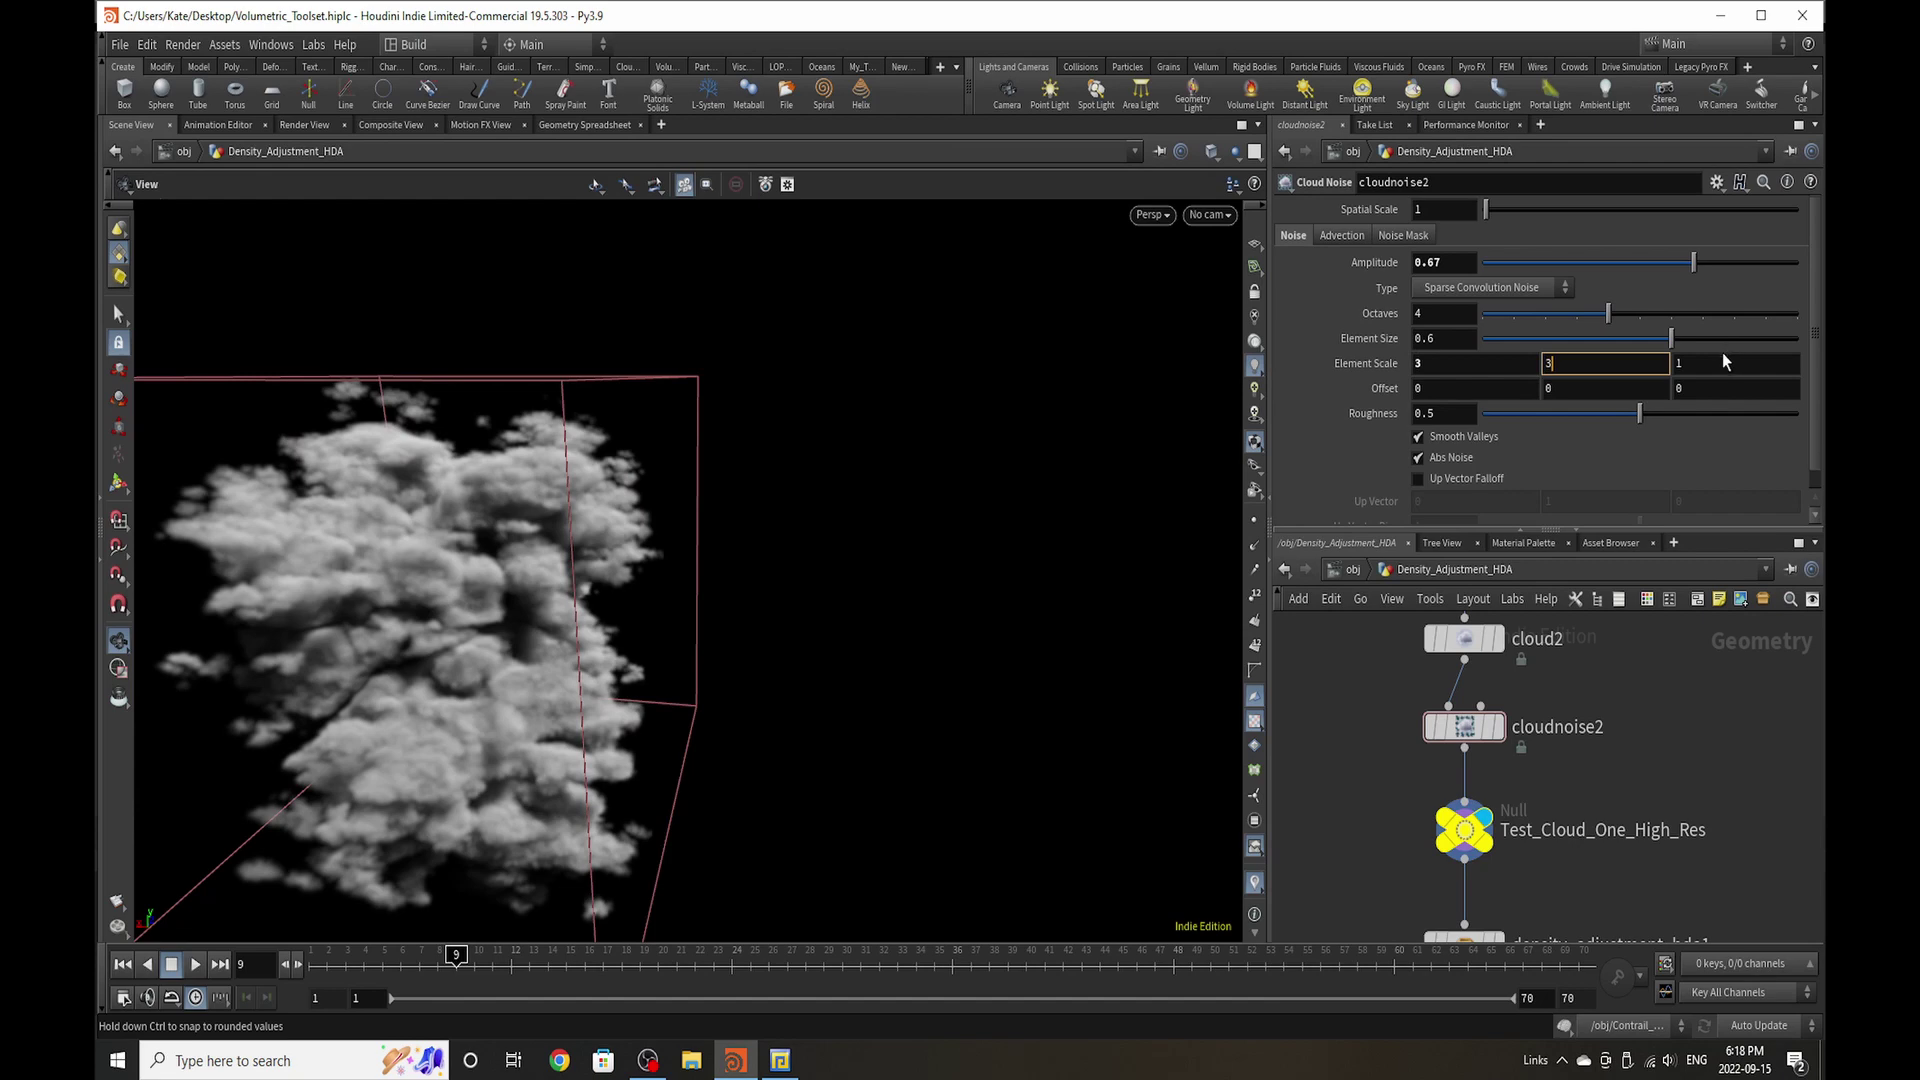
key(Tab)
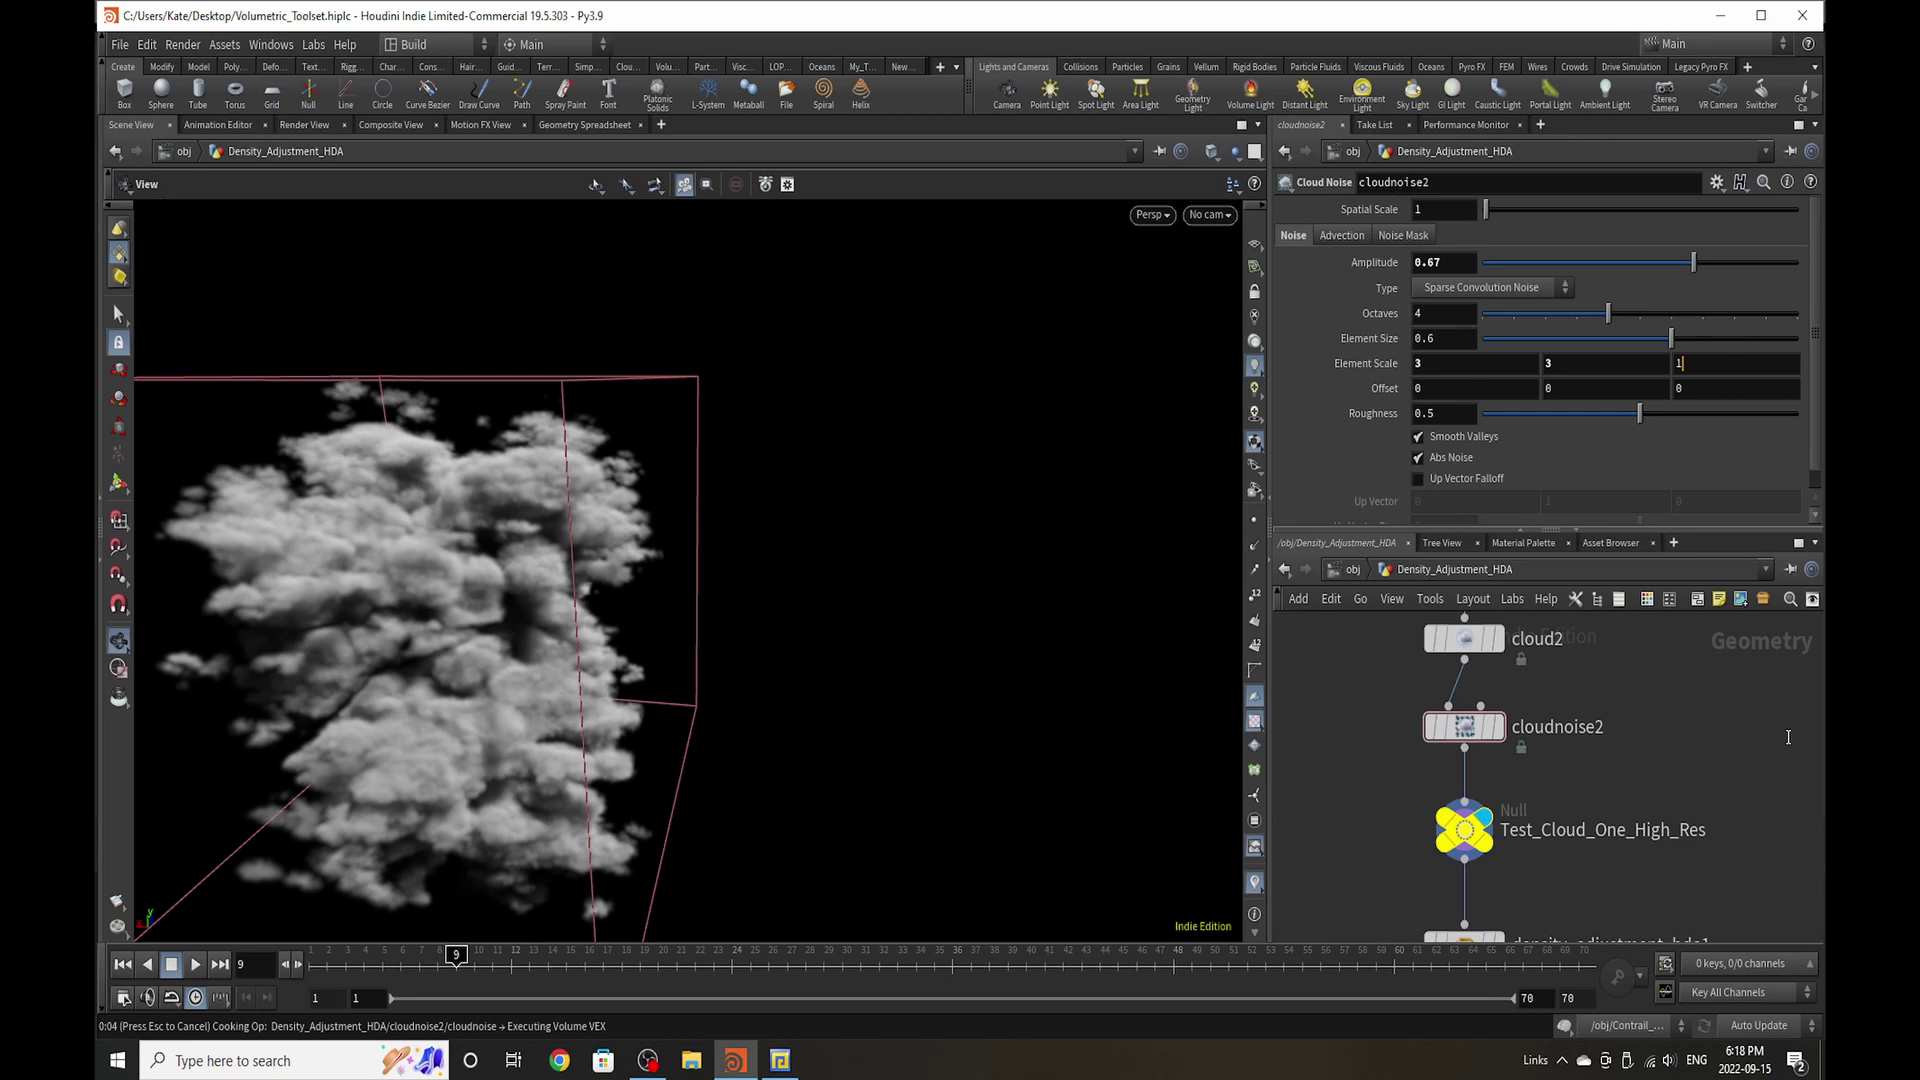
text(3)
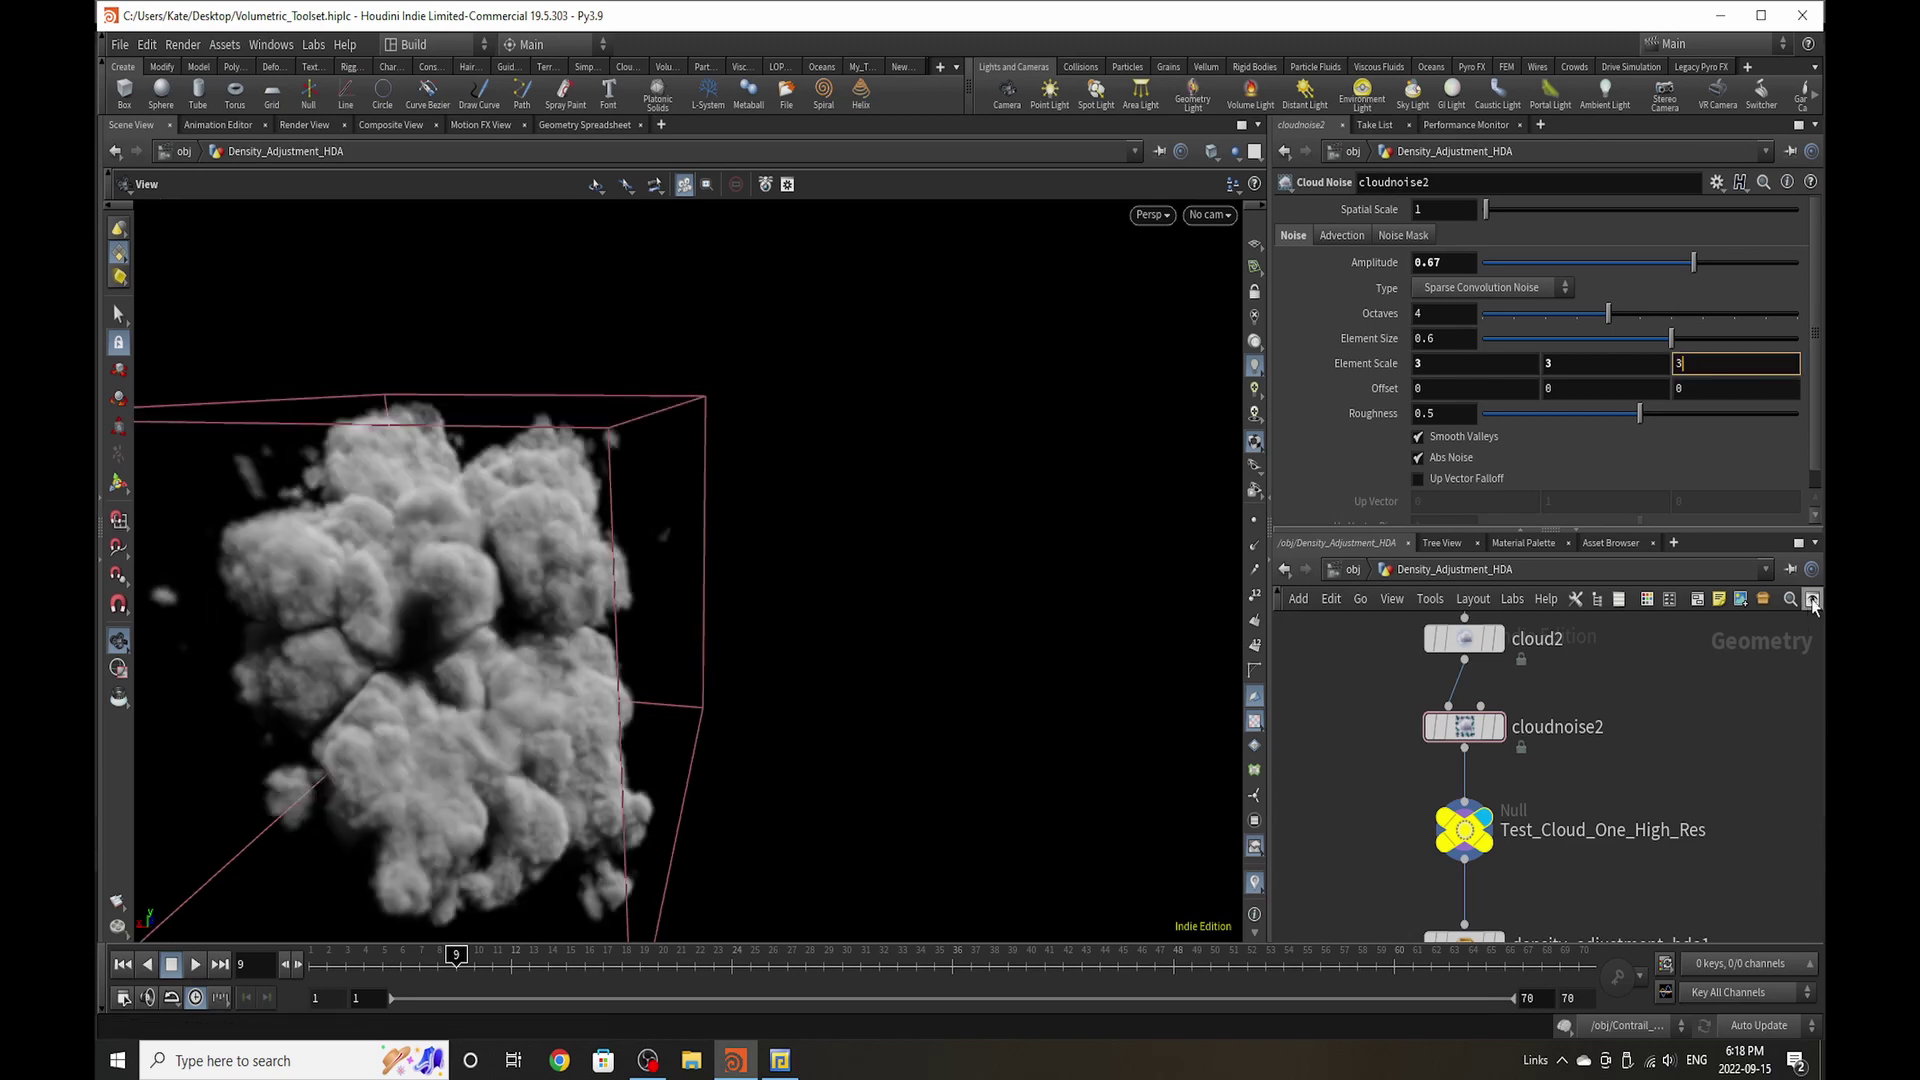
key(Return)
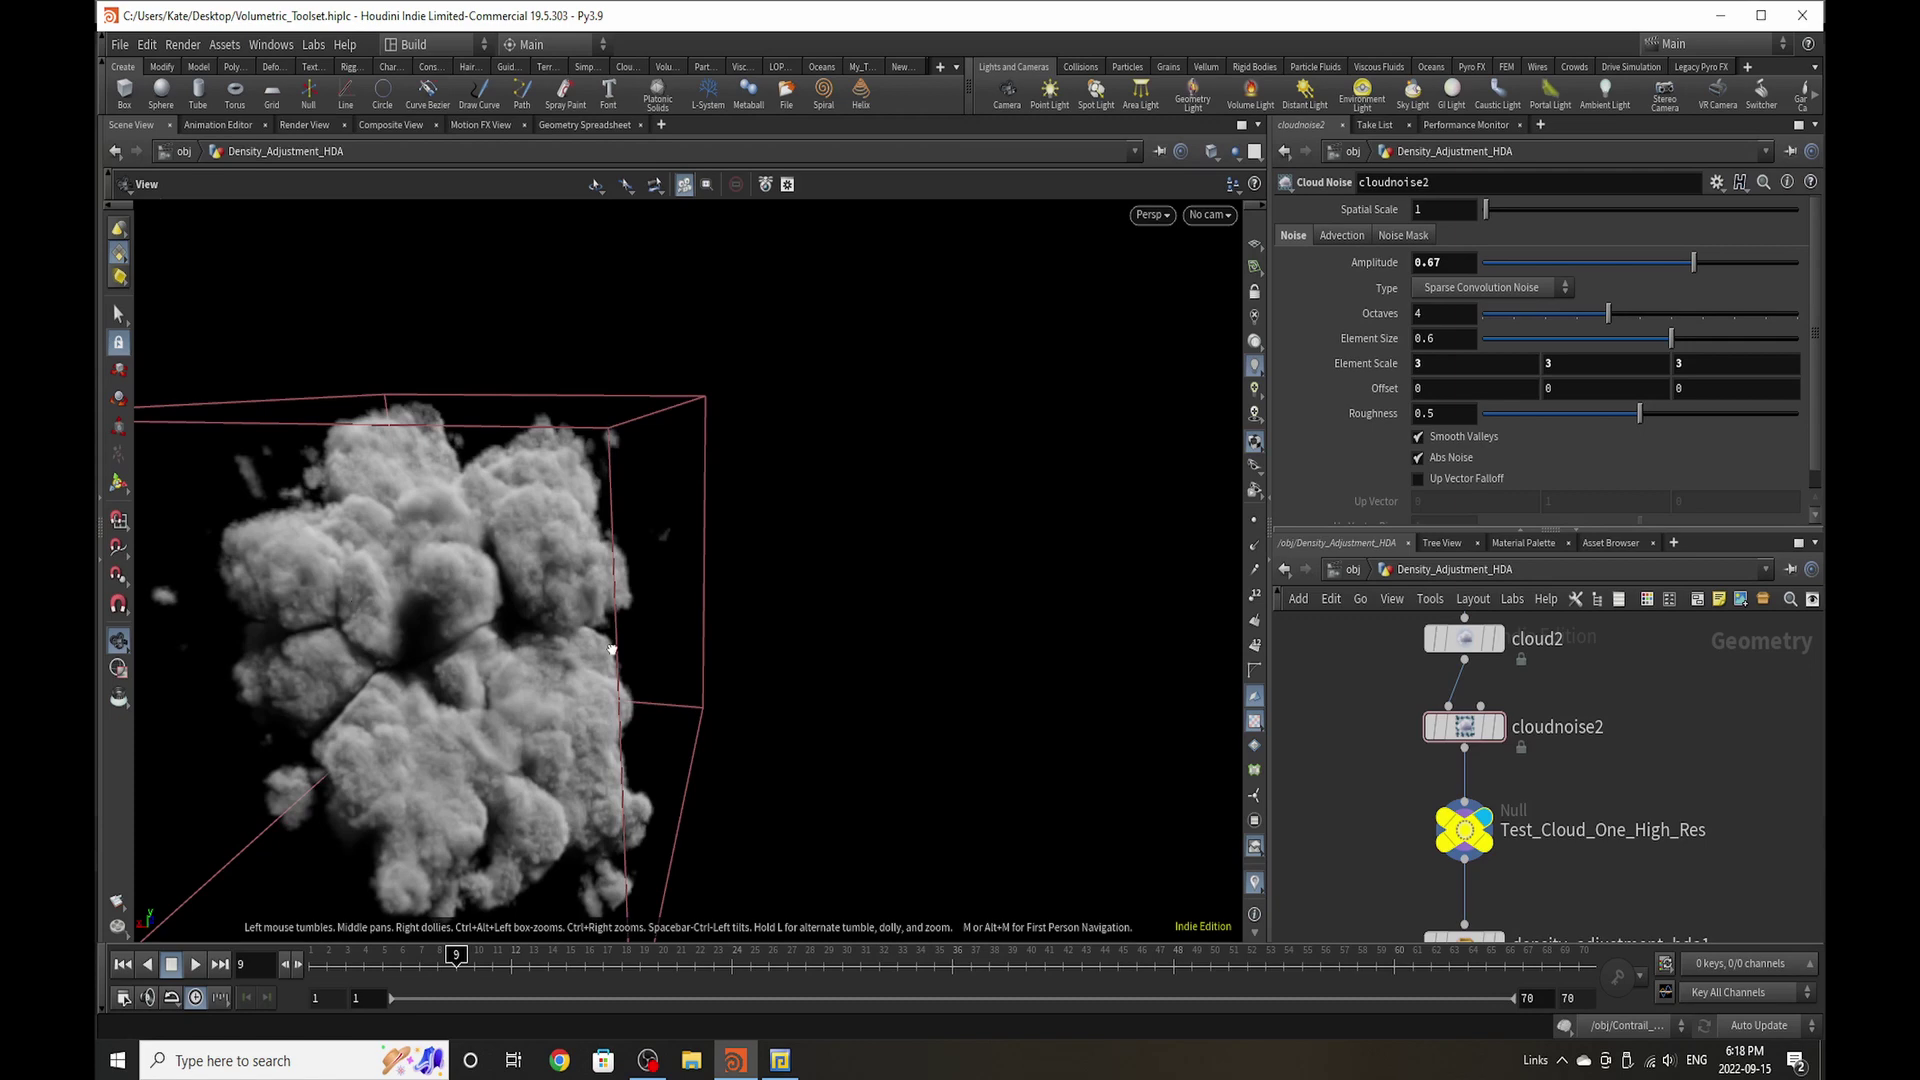
drag(612, 650, 829, 683)
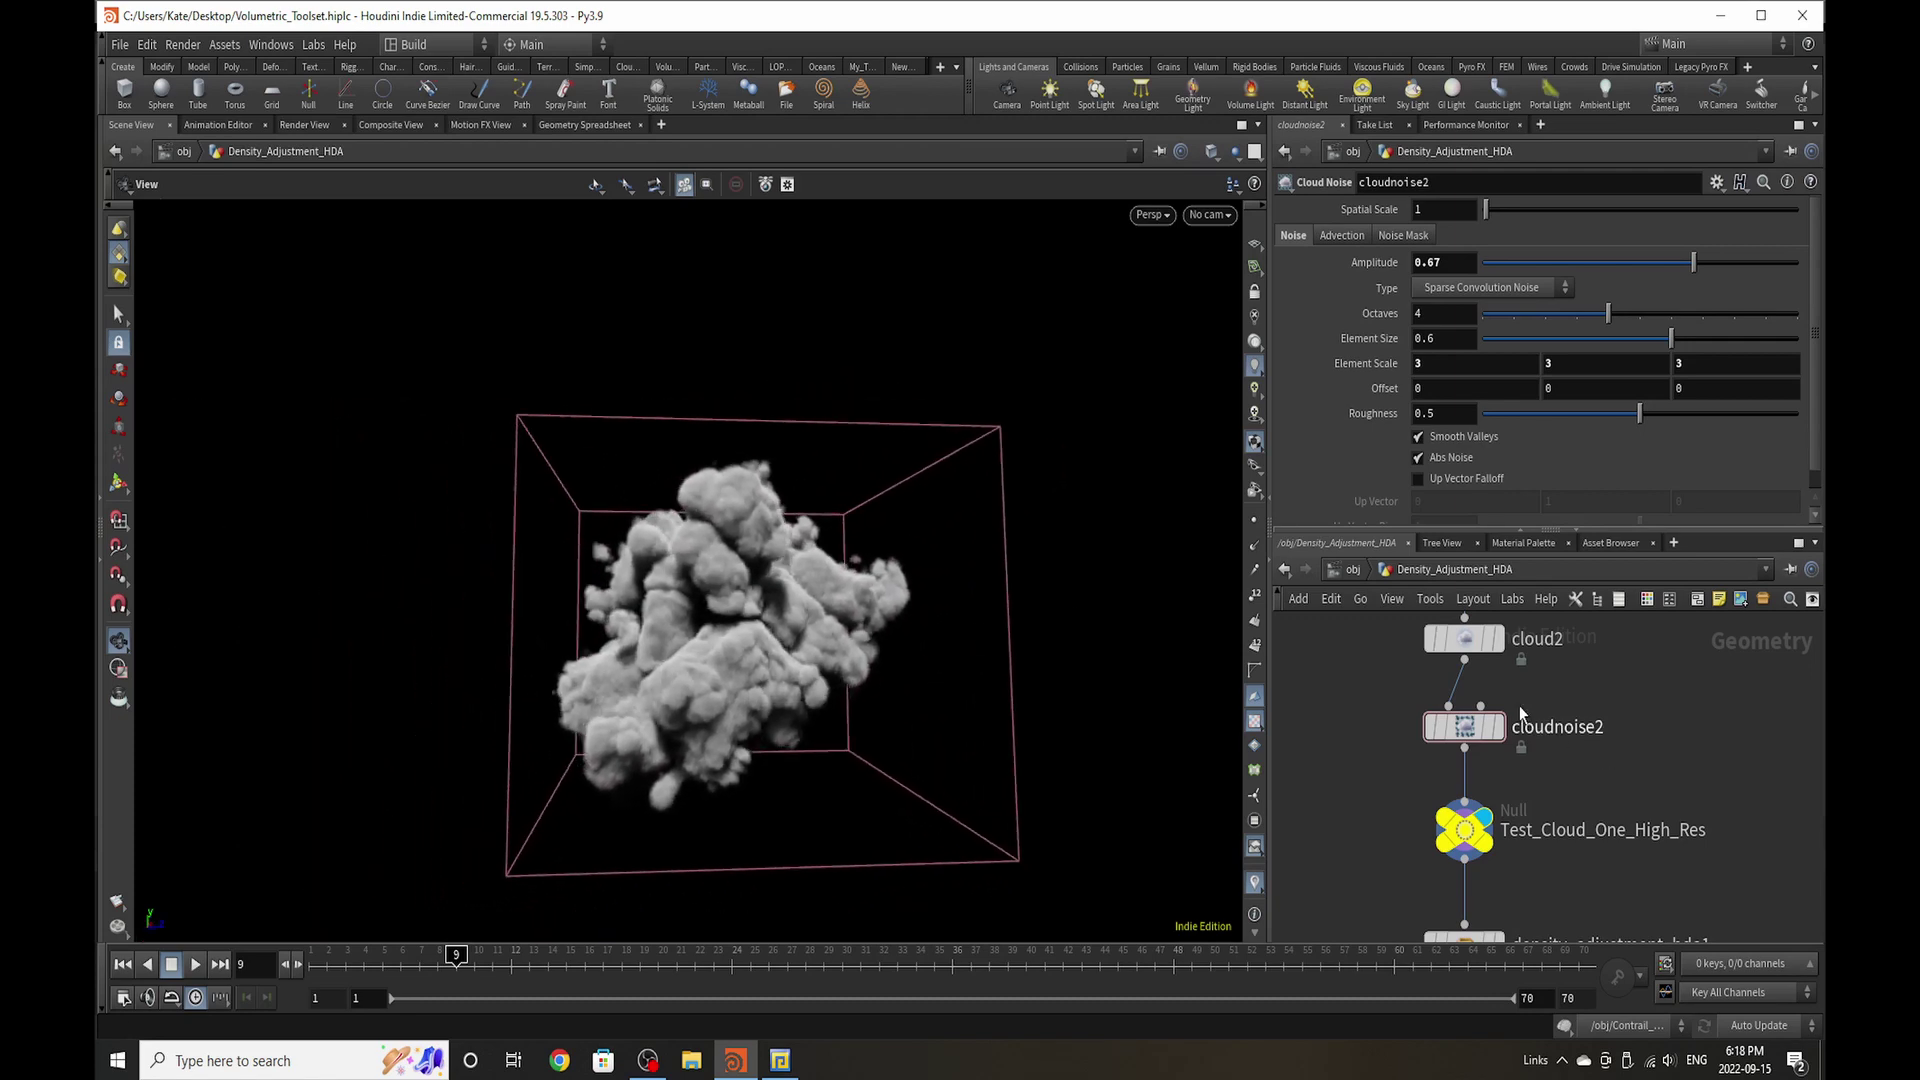
scroll(1487, 690, down, 3)
scroll(1460, 835, up, 5)
Step: Select density_adjustment_hda1 and change its density Multiplier to 0.1
mouse_move(1429, 853)
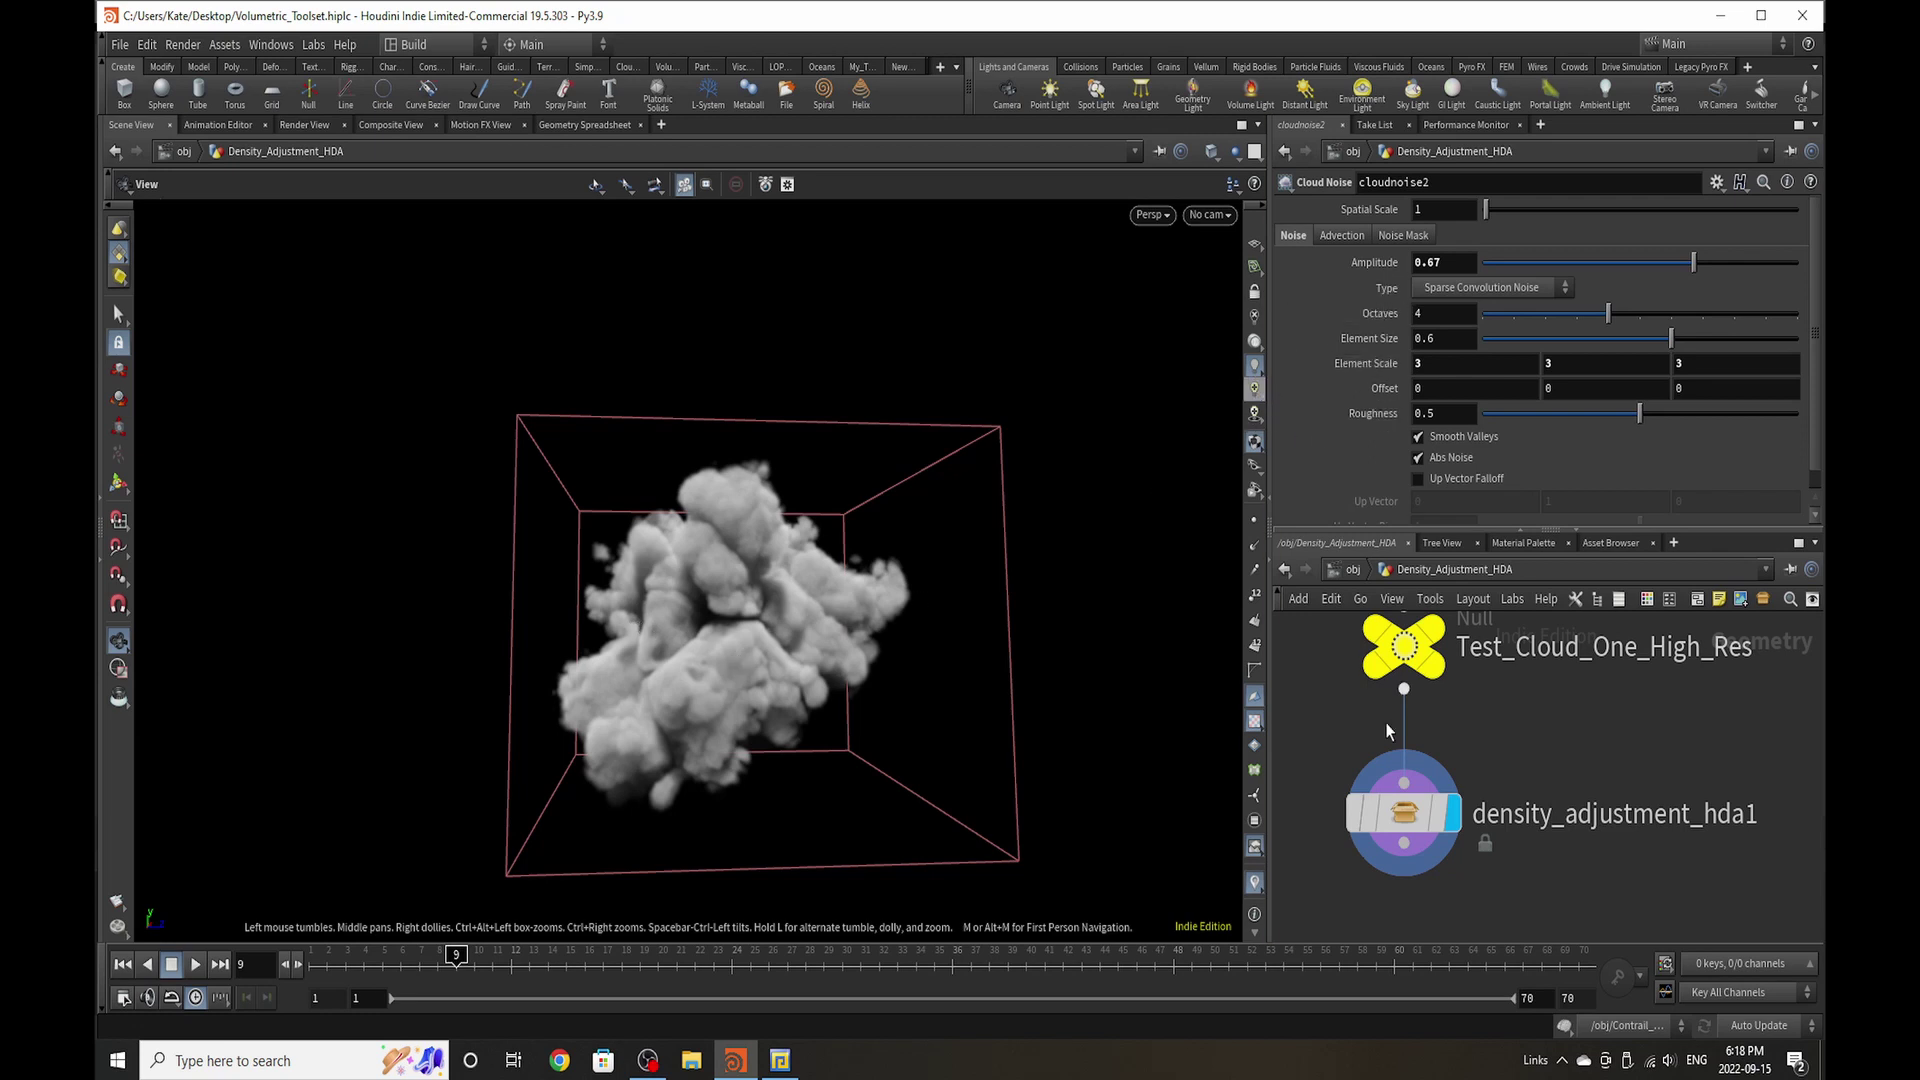
click(1404, 815)
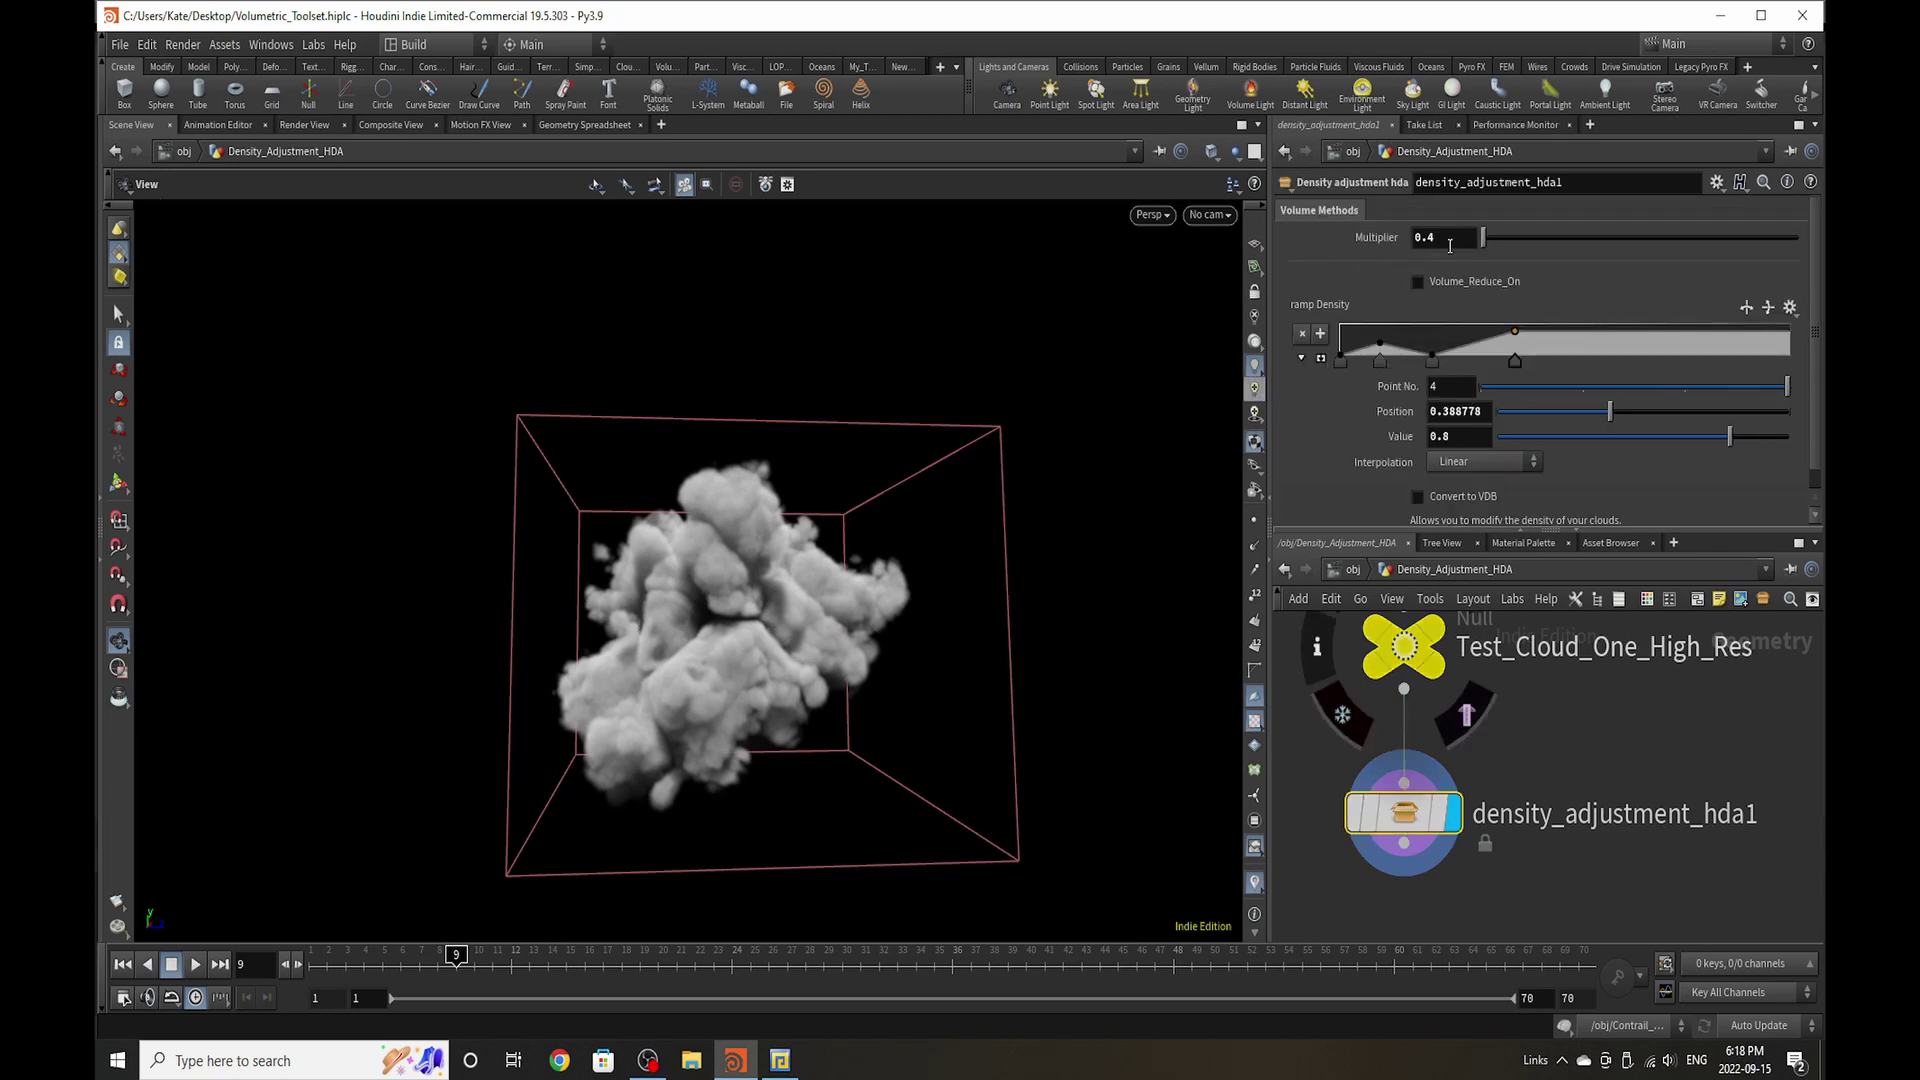
click(1452, 242)
key(BackSpace)
text(1)
key(Return)
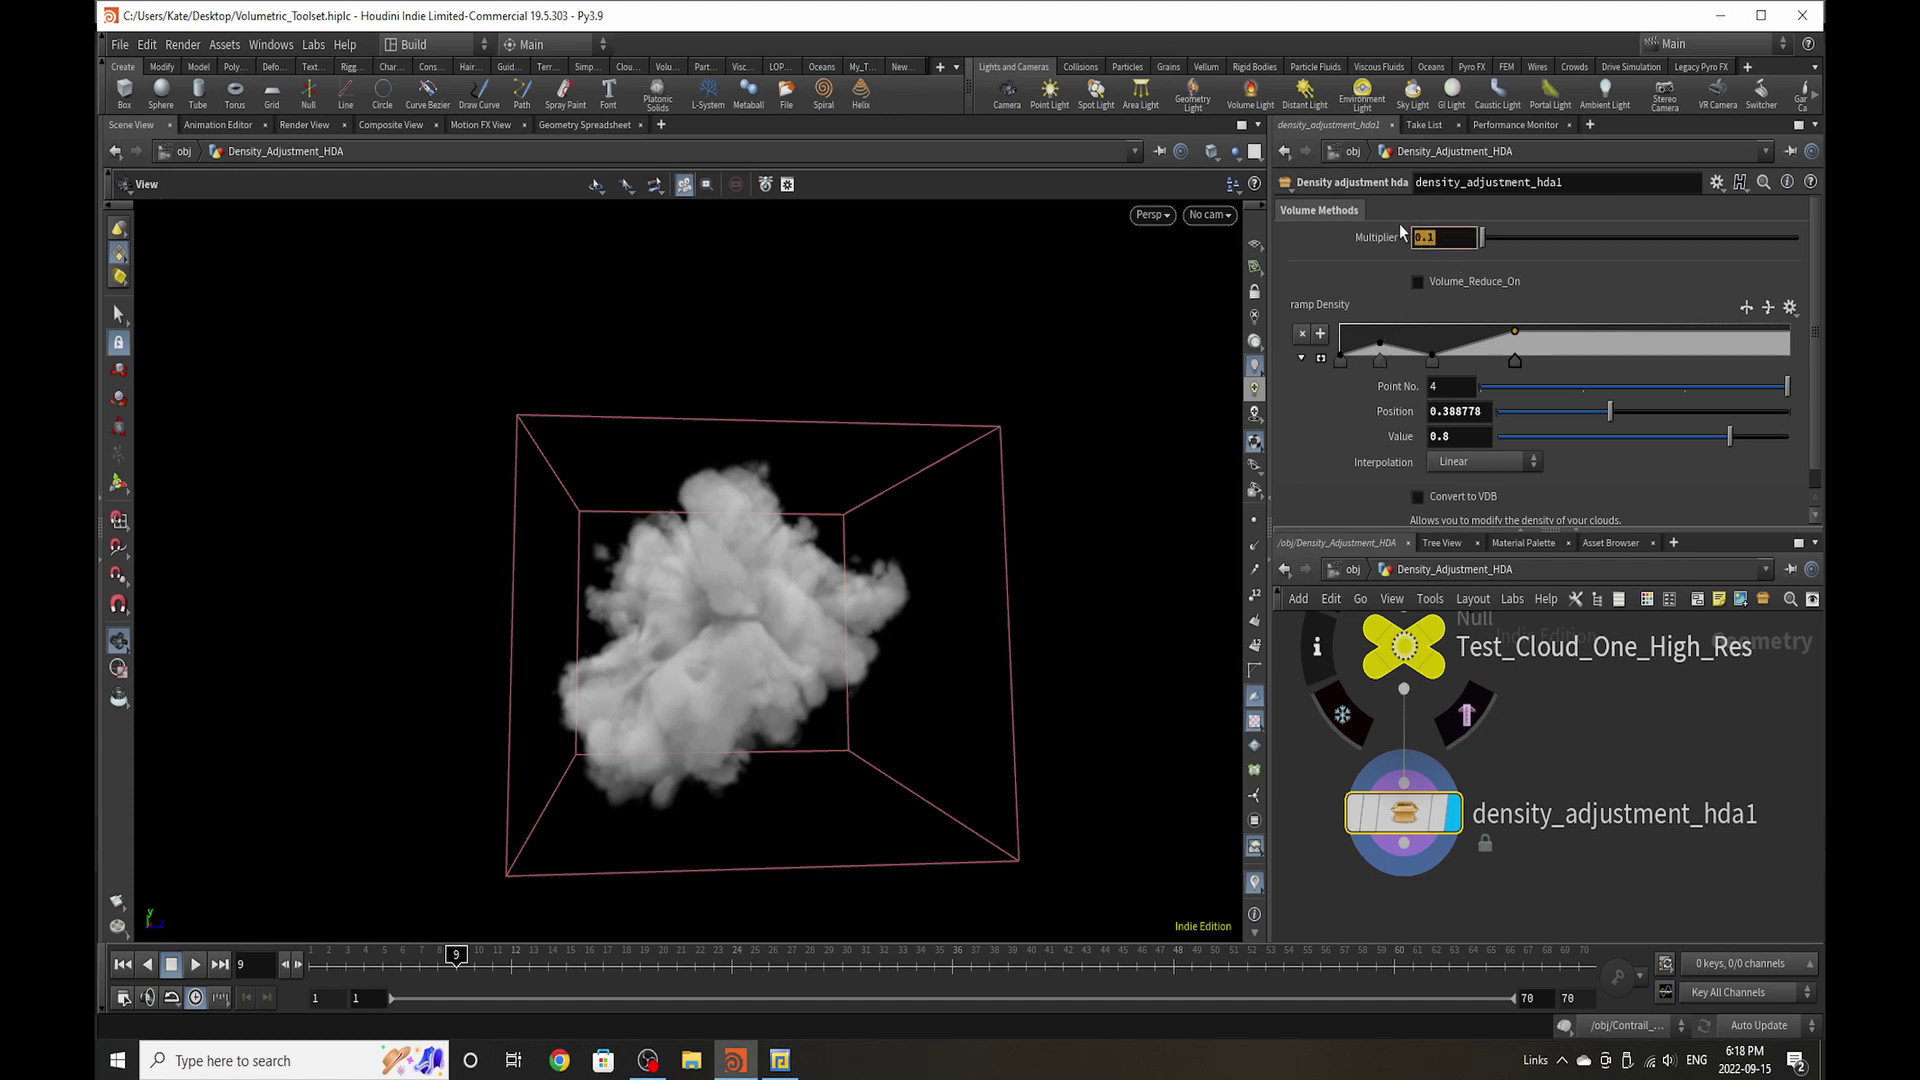
Step: Try a Multiplier of 2, then settle on a Multiplier of 1
double_click(1448, 238)
text(2)
key(Return)
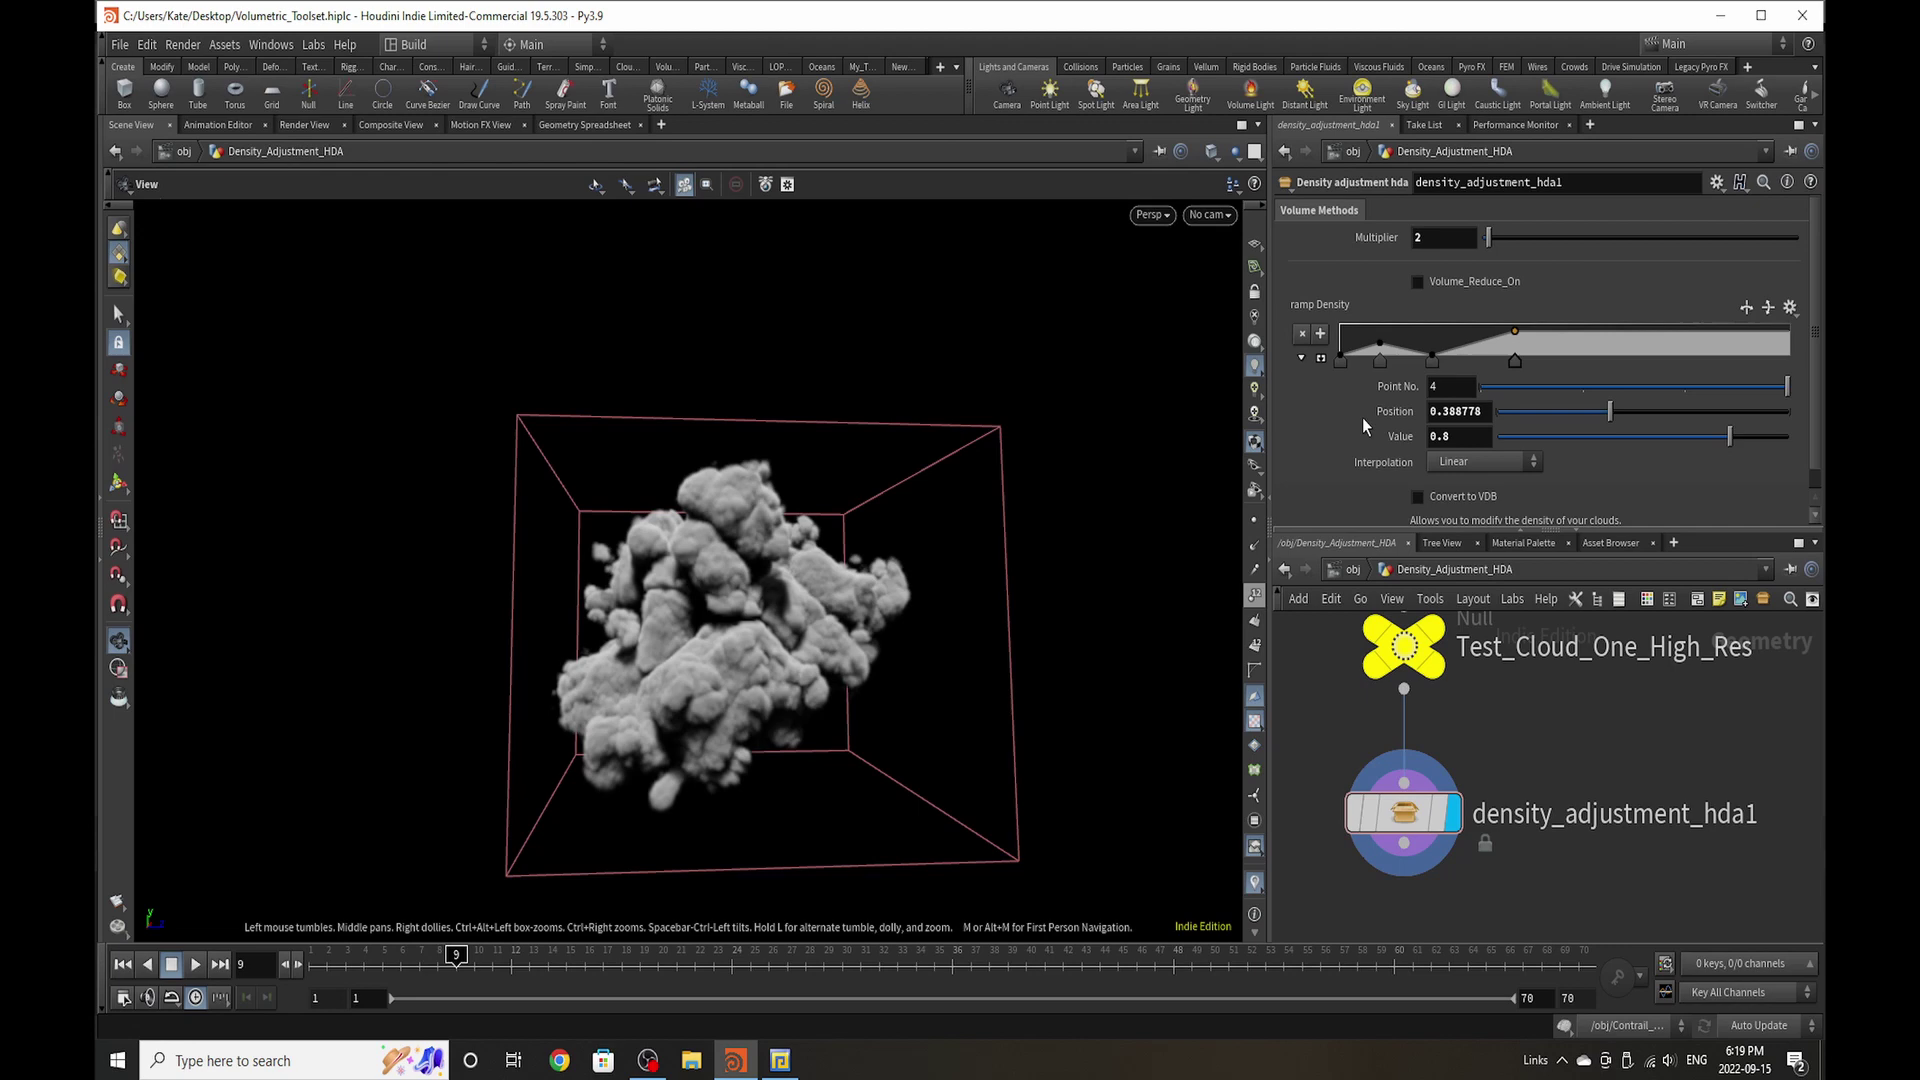
double_click(1431, 240)
text(1)
key(Return)
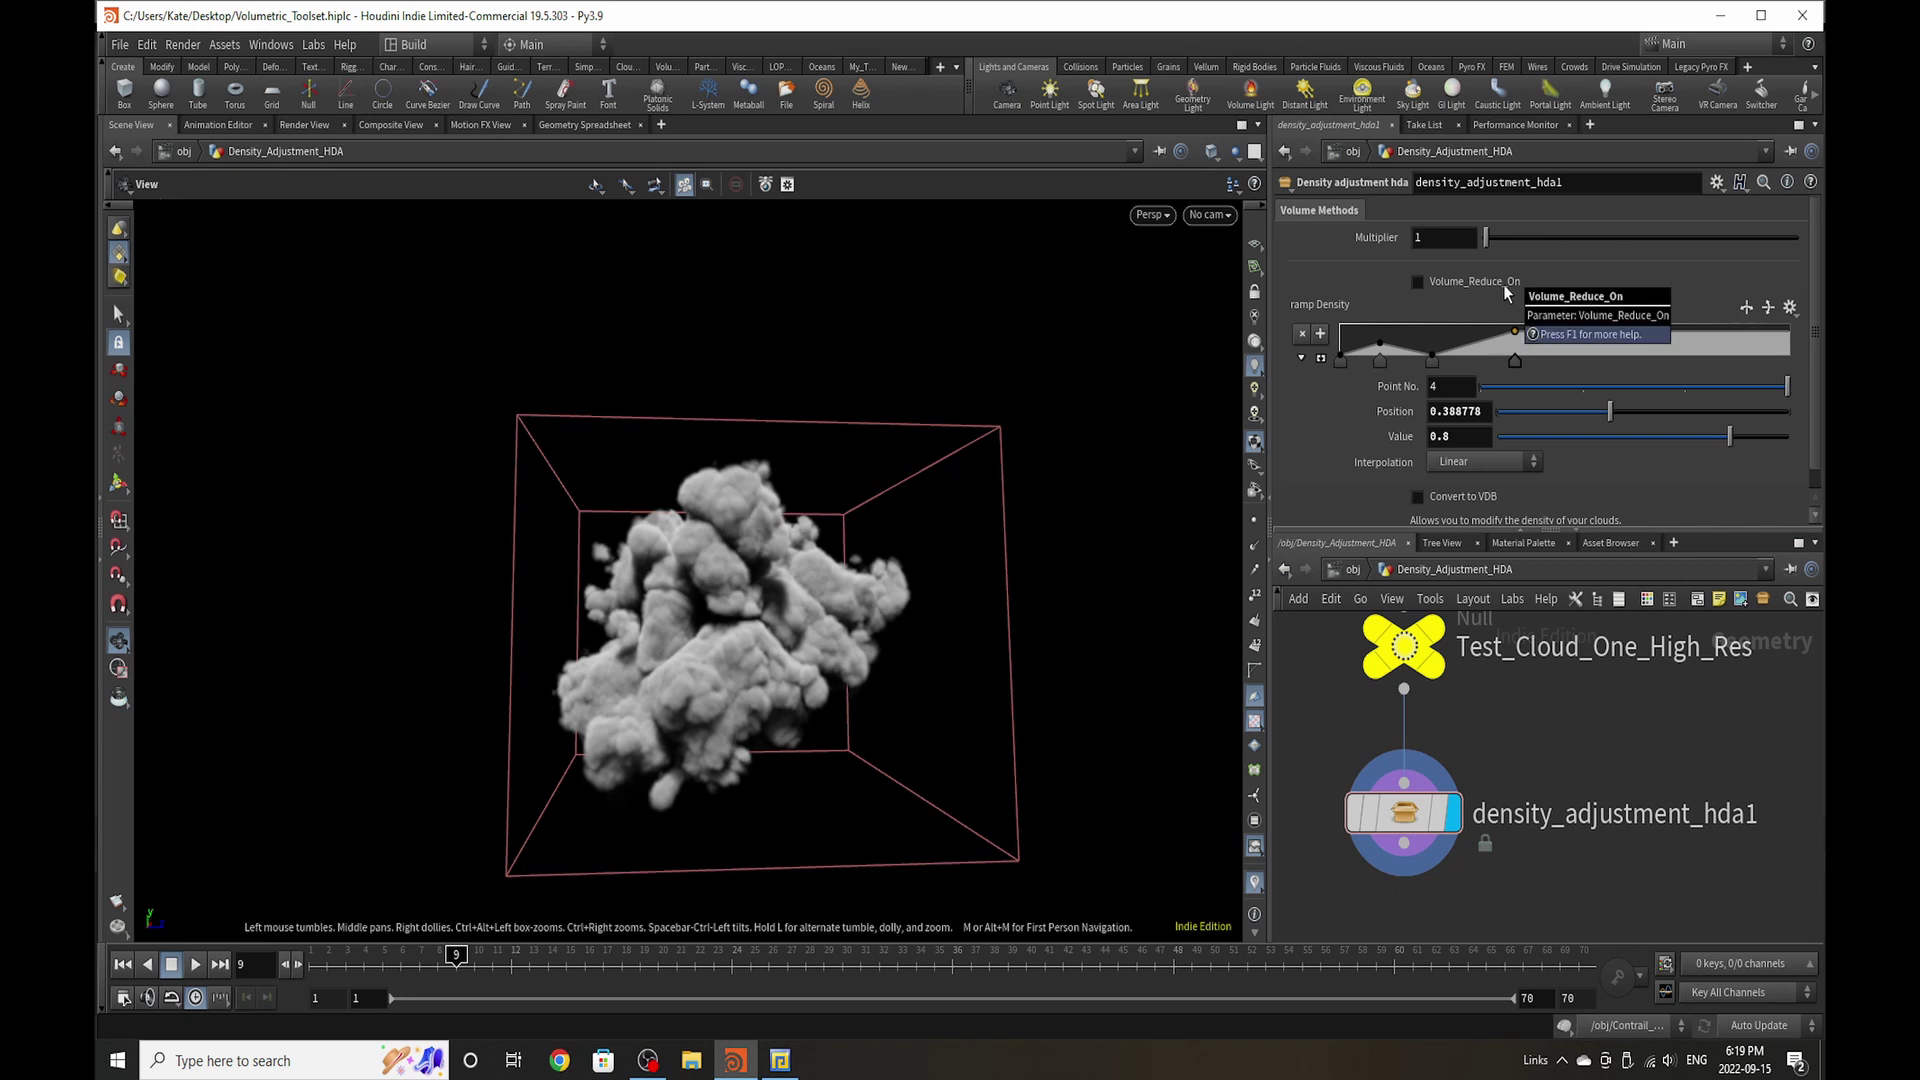
Step: Turn on Volume_Reduce_On, enlarge the Density ramp, delete its 0.4 key and make a rising slope
scroll(1507, 292, down, 1)
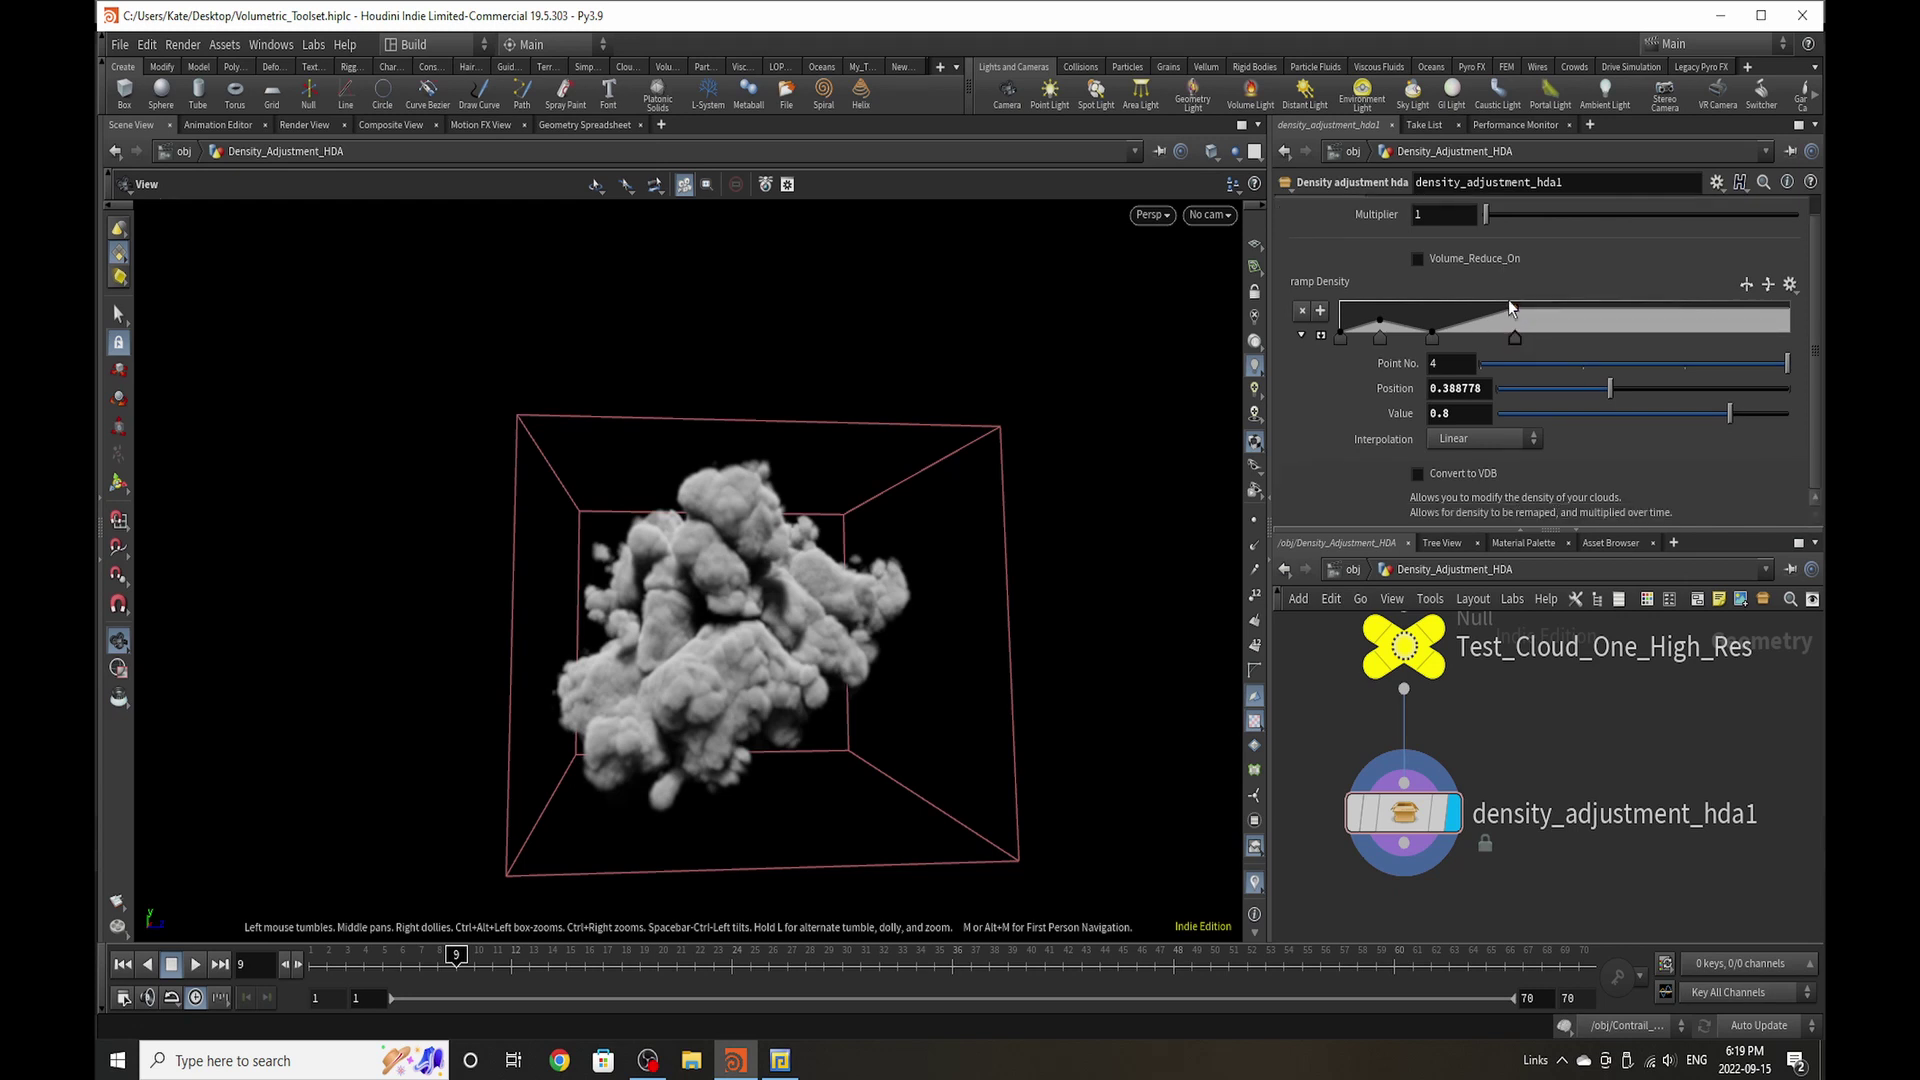
click(1460, 263)
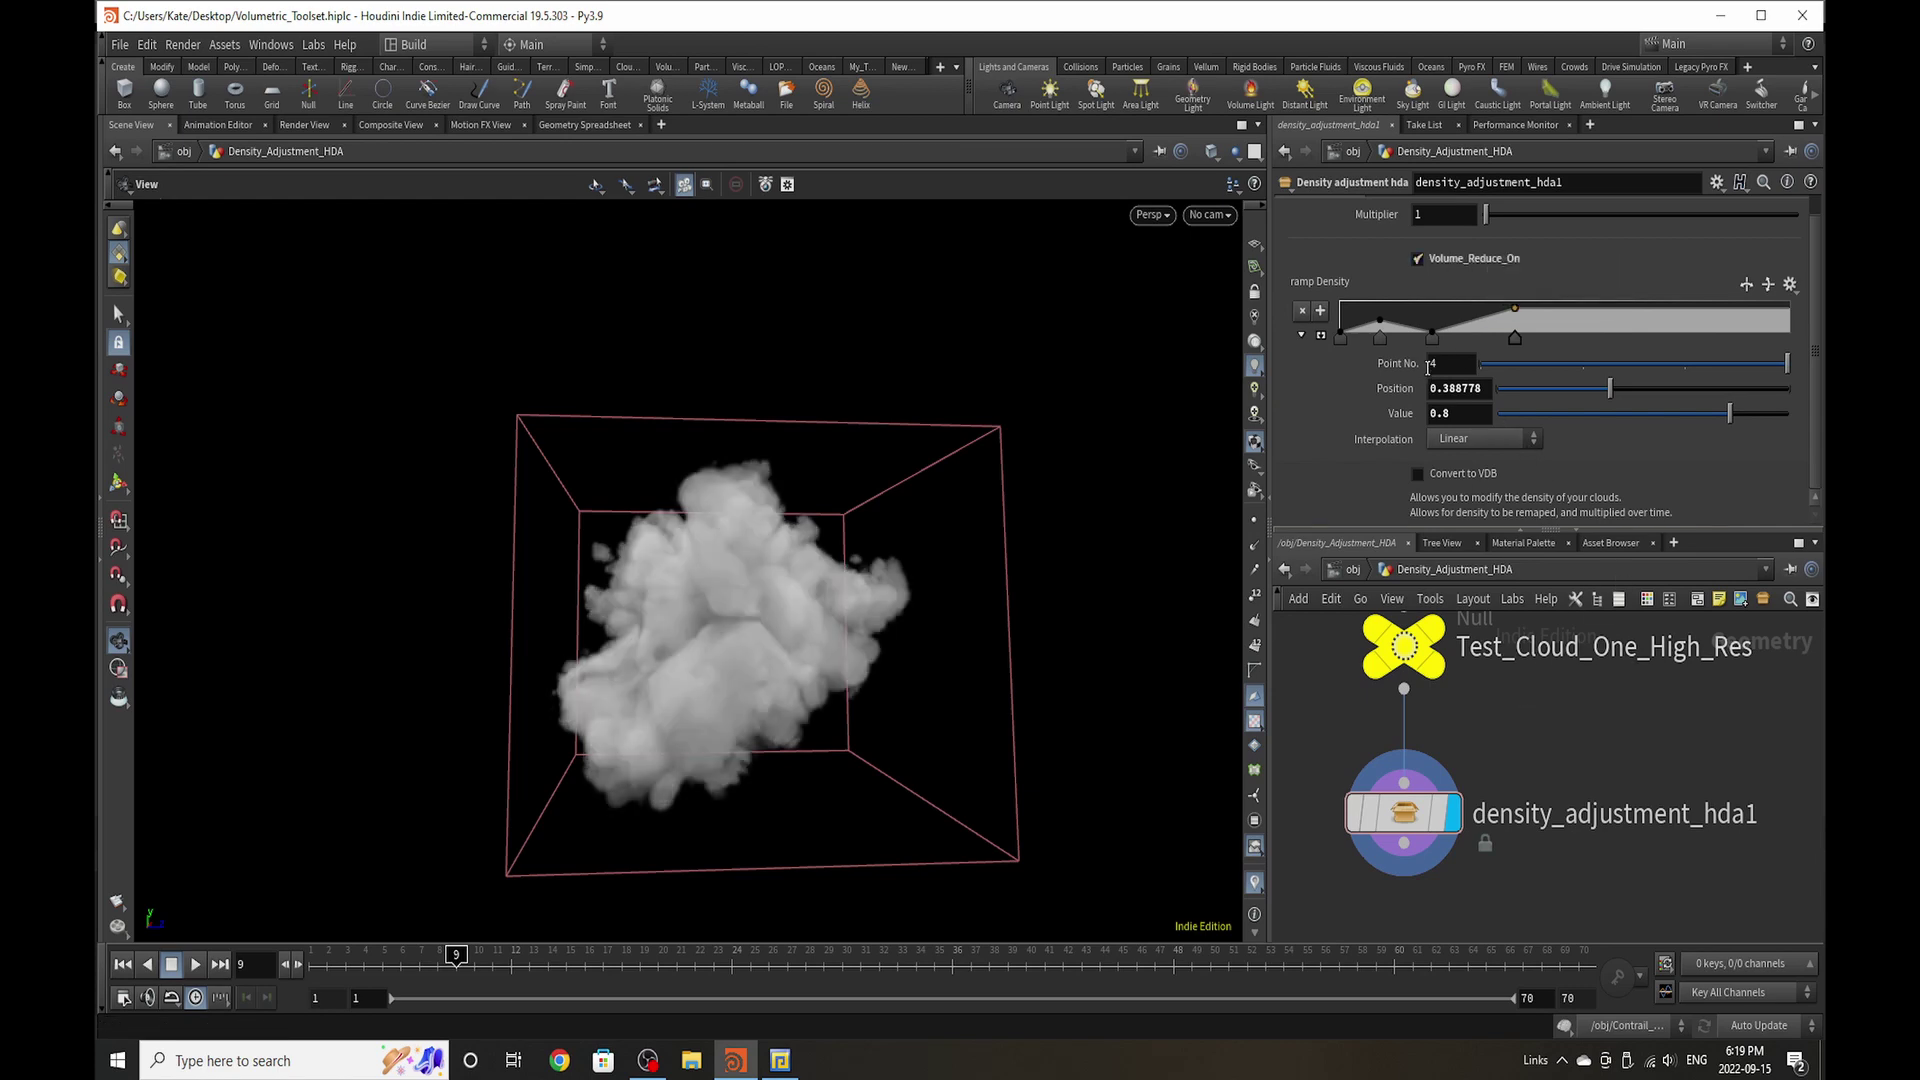
click(1301, 335)
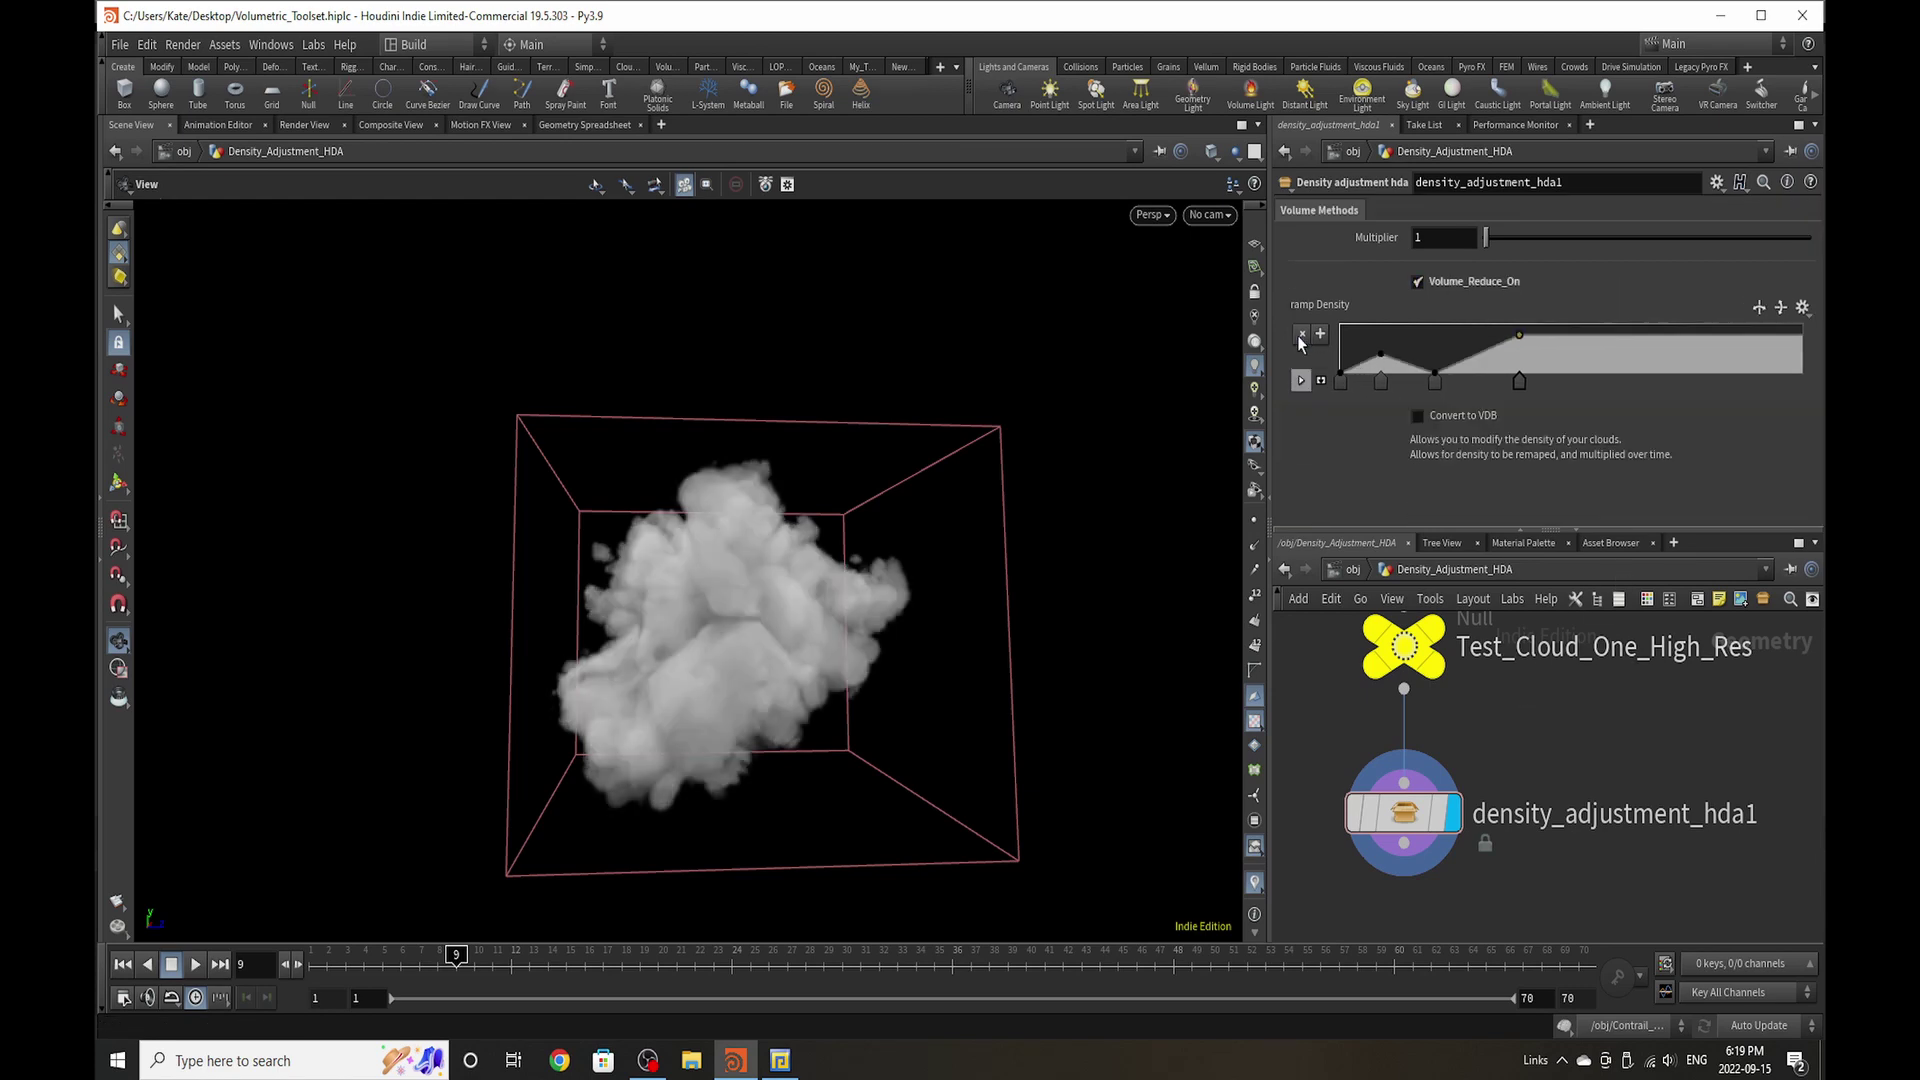
click(1321, 393)
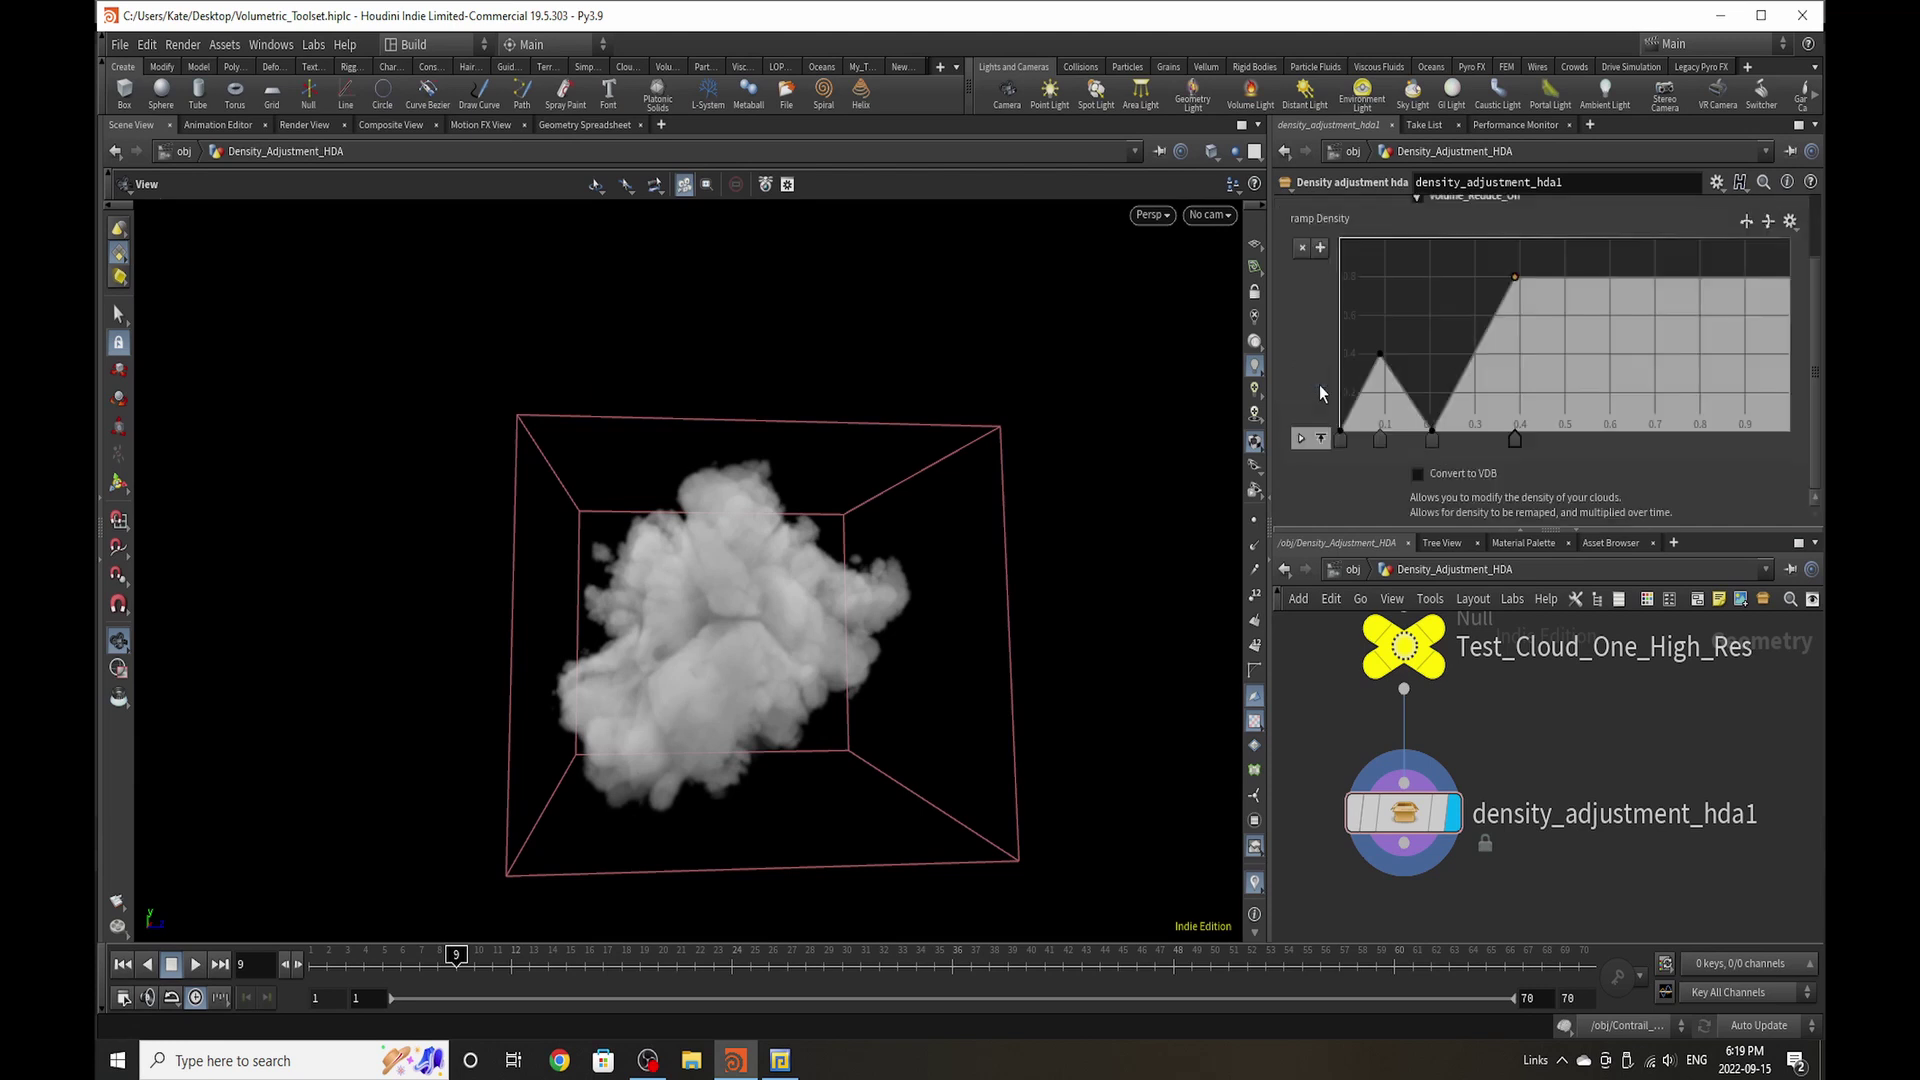
ctrl+click(1517, 445)
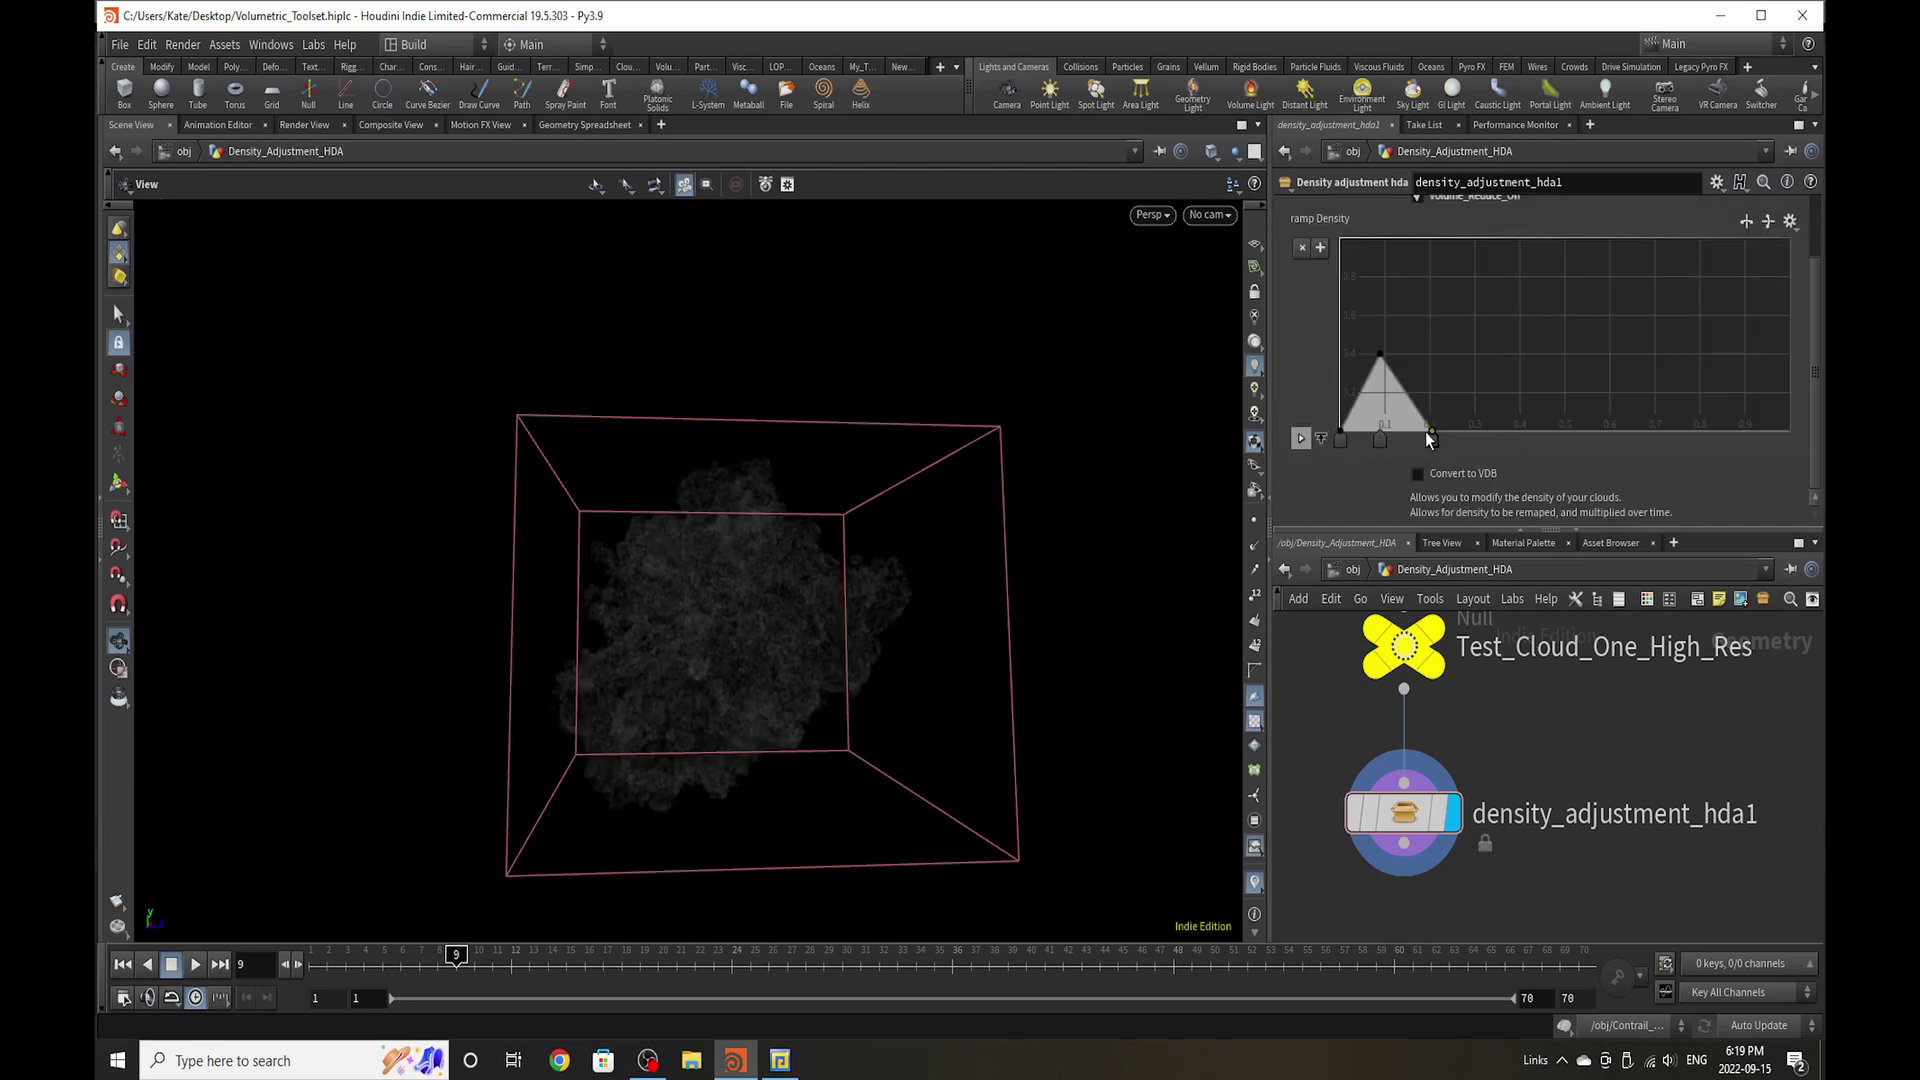
drag(1431, 438, 1822, 444)
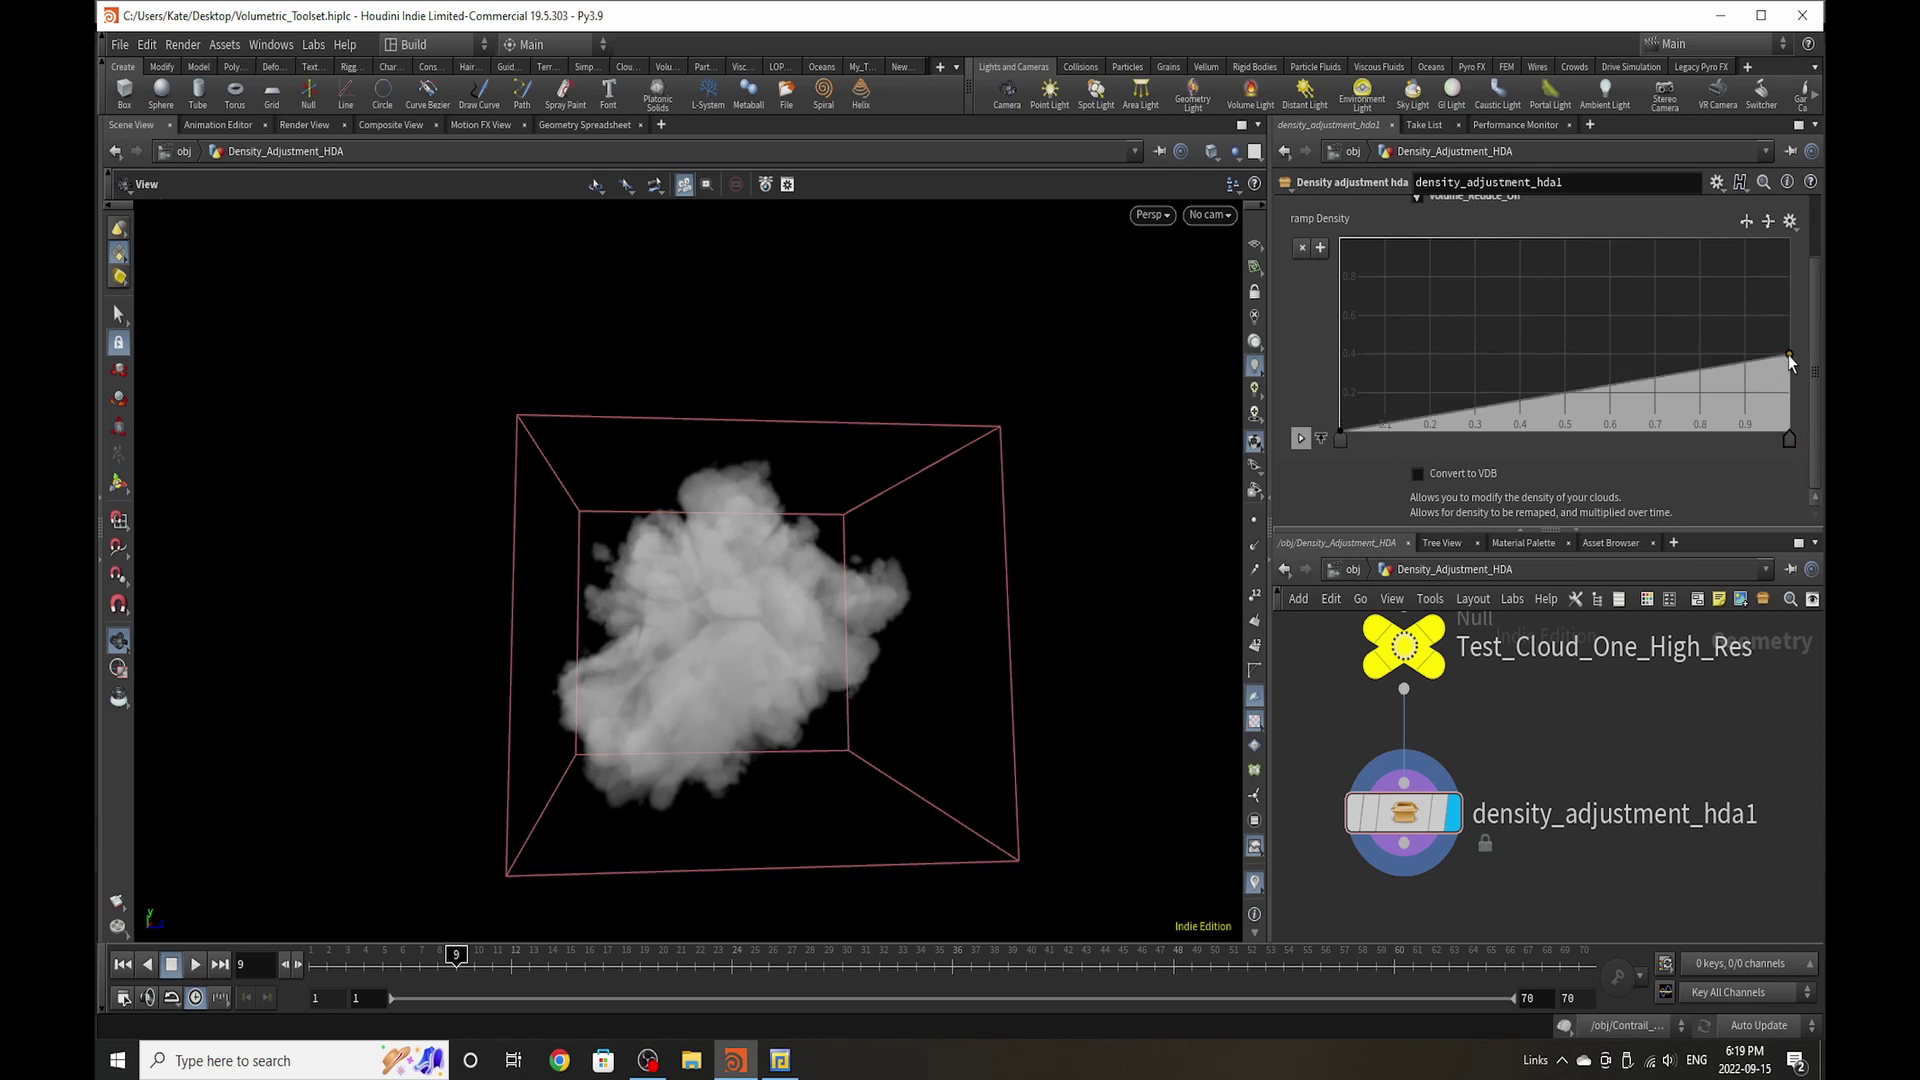
Step: Raise the ramp's right end to full and add keys near 0.2, 0.57, 0.73 and 0.88
drag(1789, 353, 1789, 349)
drag(1796, 243, 1789, 239)
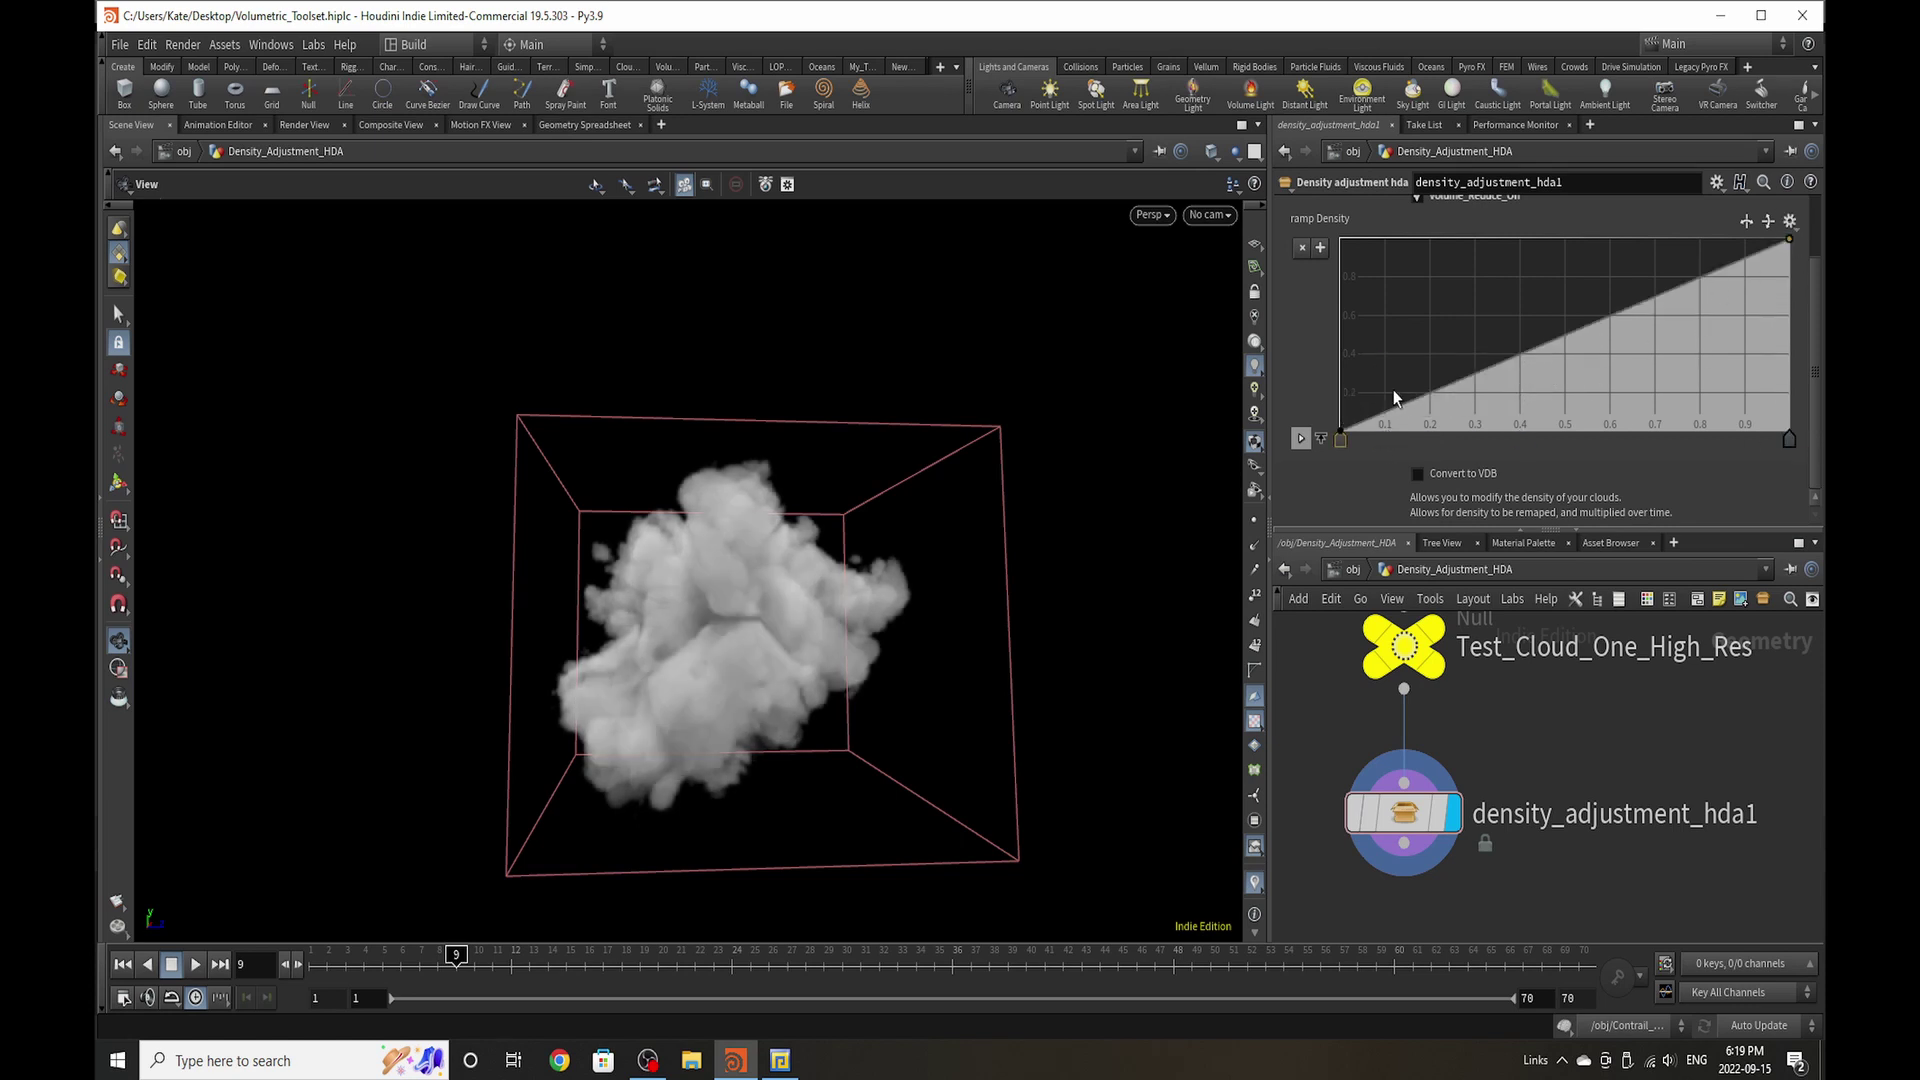
drag(1448, 397, 1428, 322)
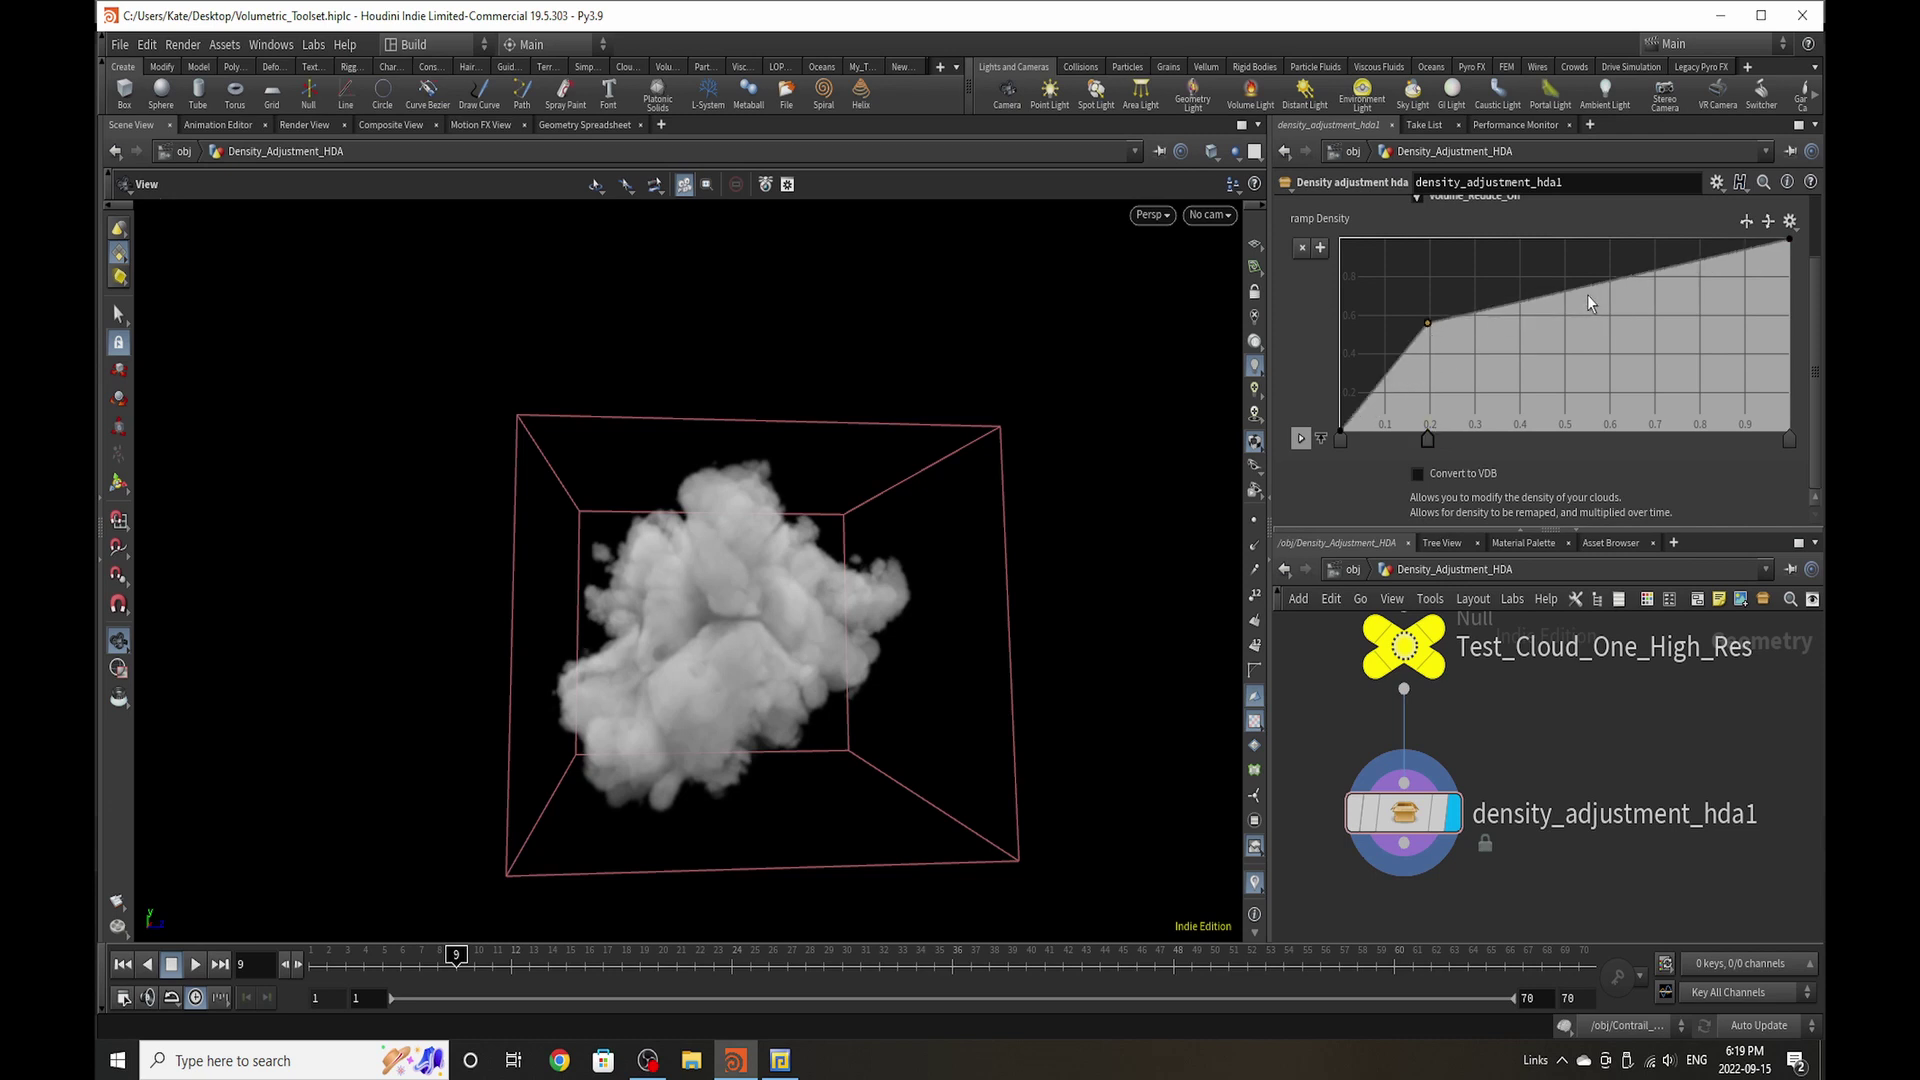
drag(1597, 391, 1596, 381)
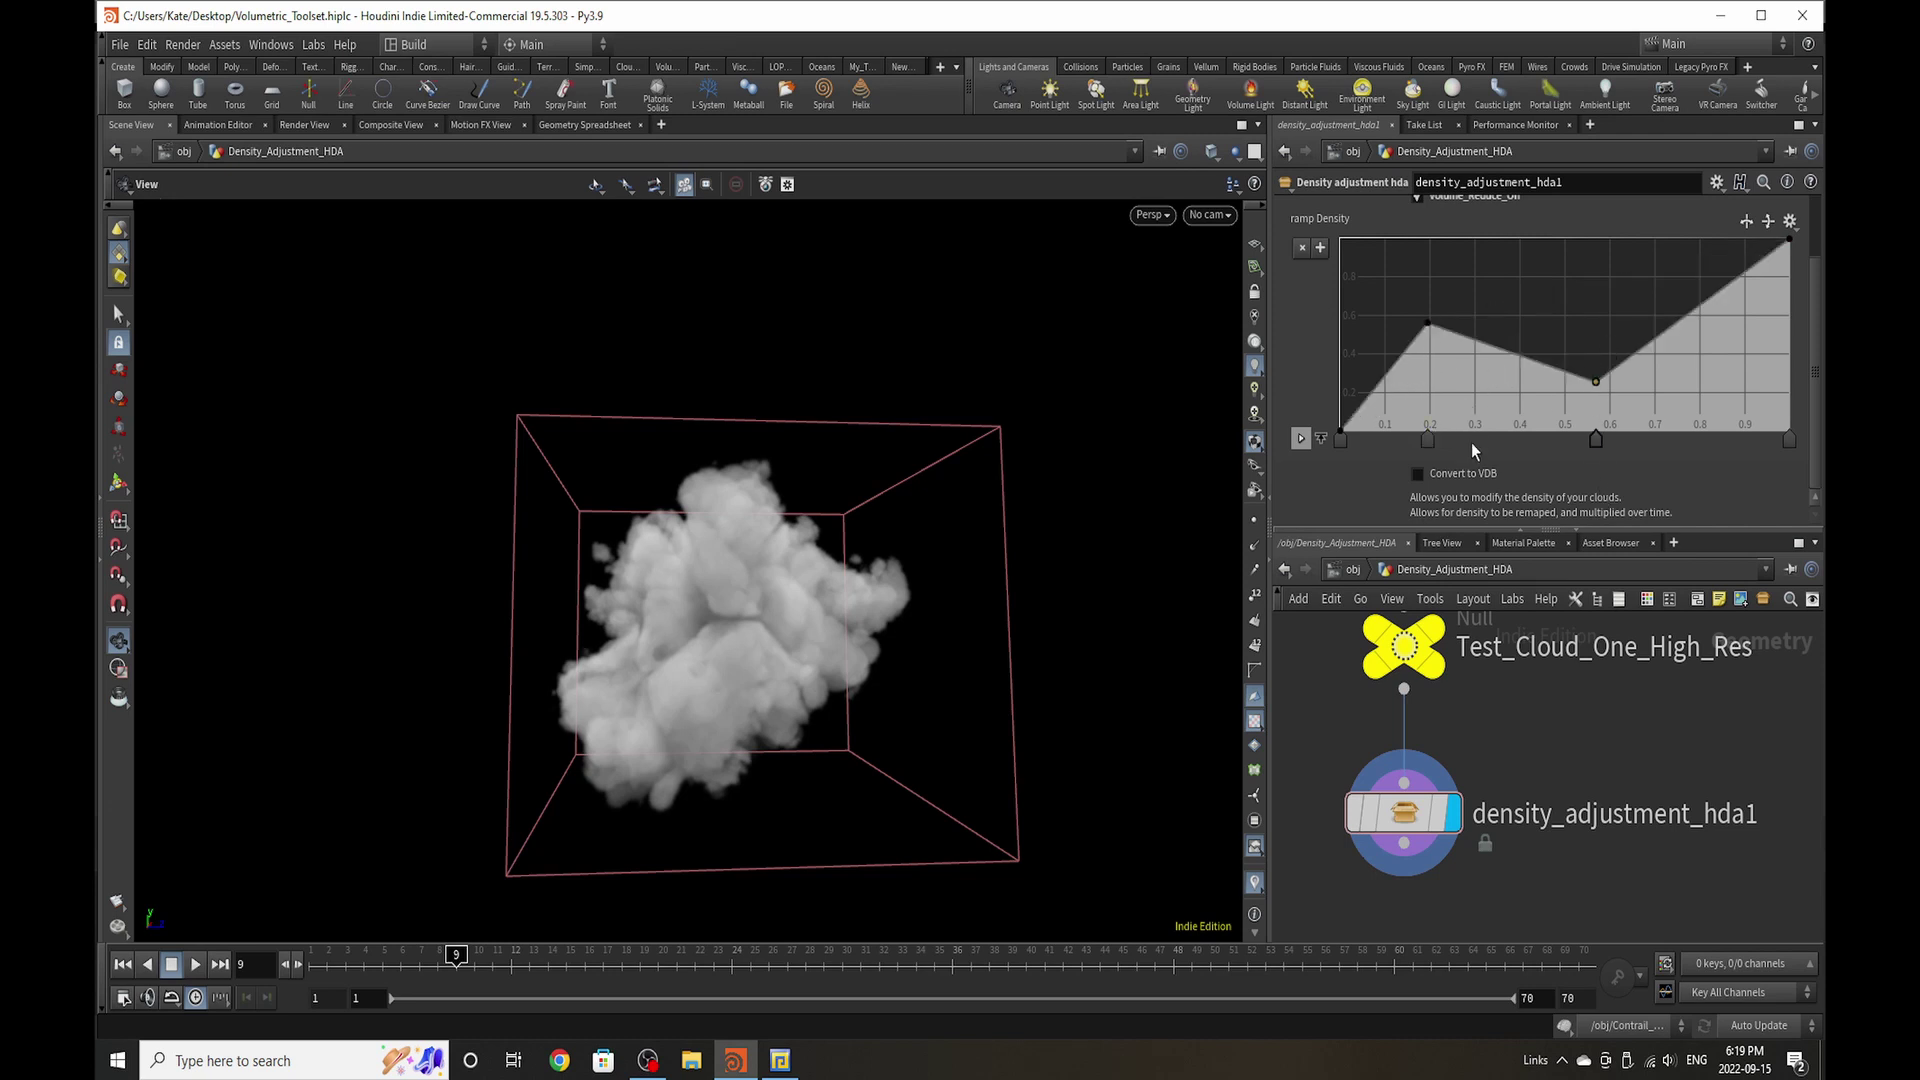
drag(1382, 428, 1332, 371)
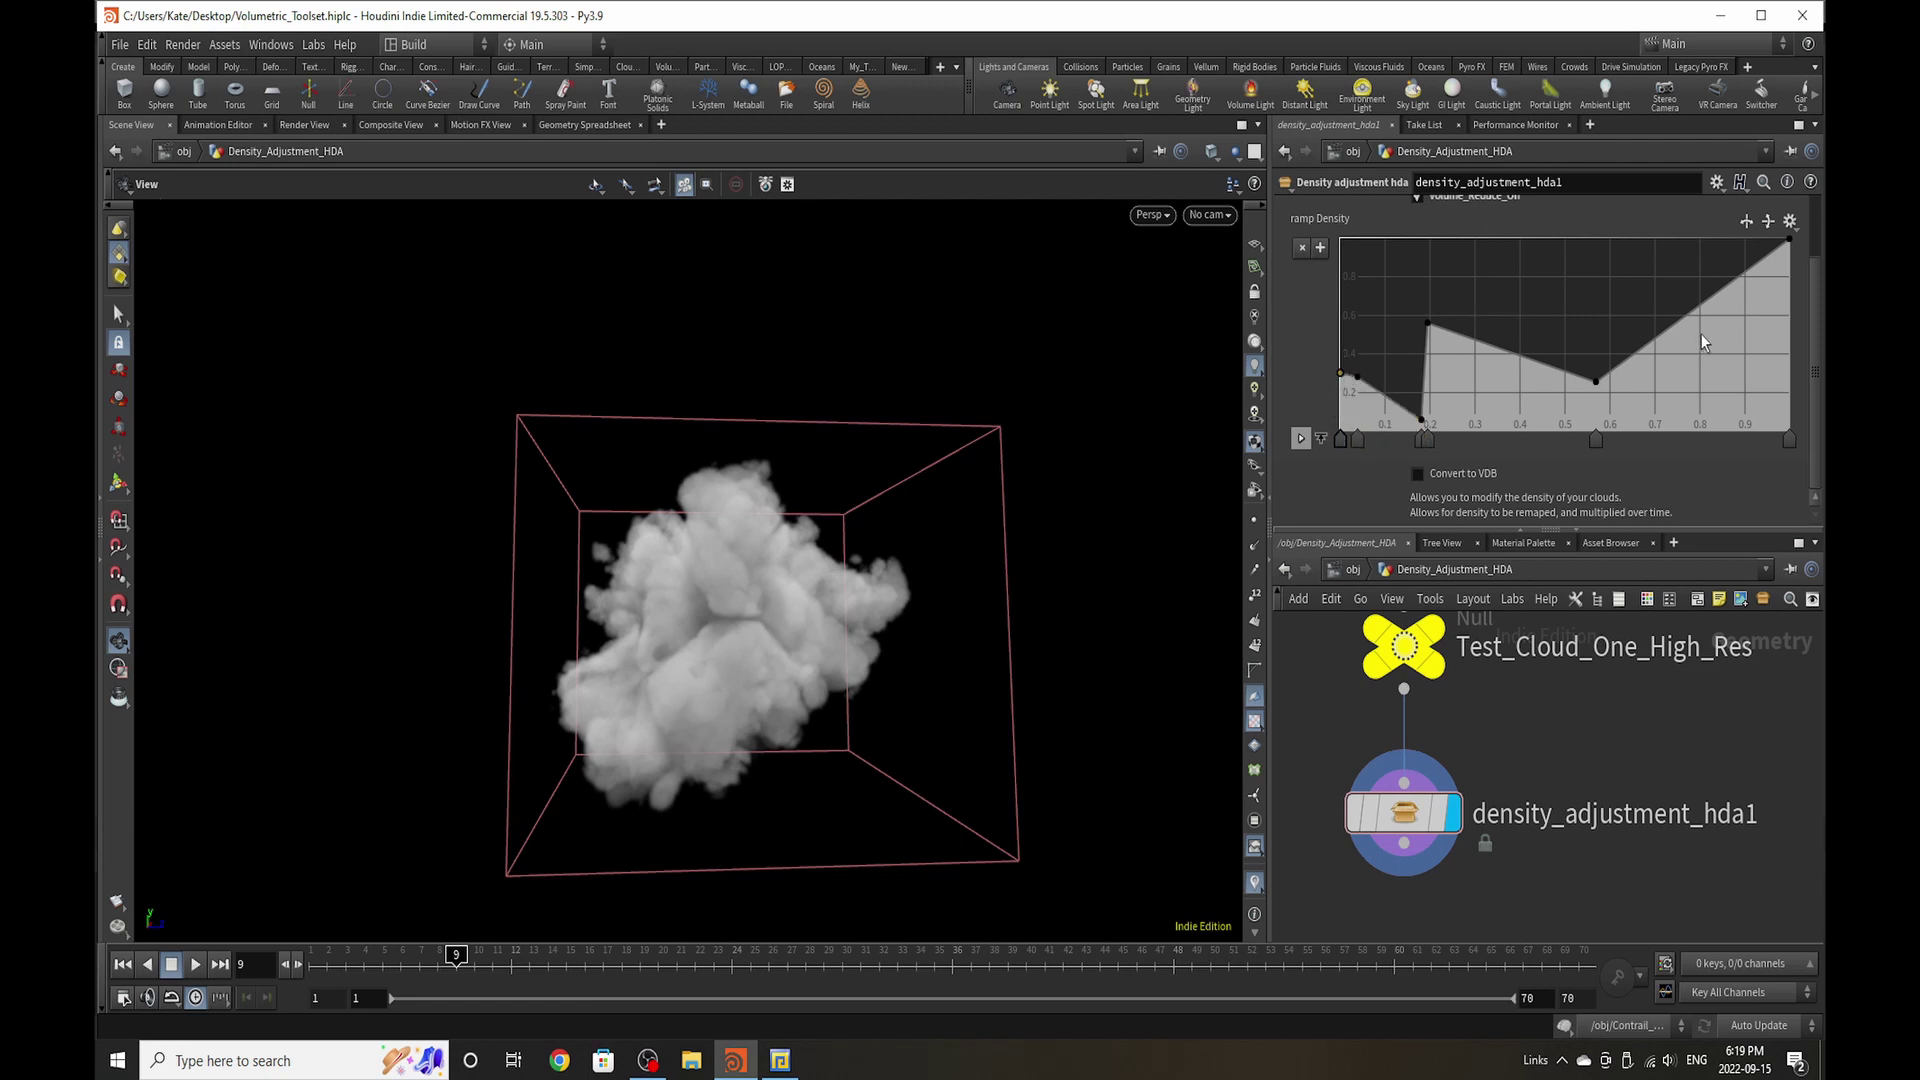
click(1688, 306)
click(1667, 267)
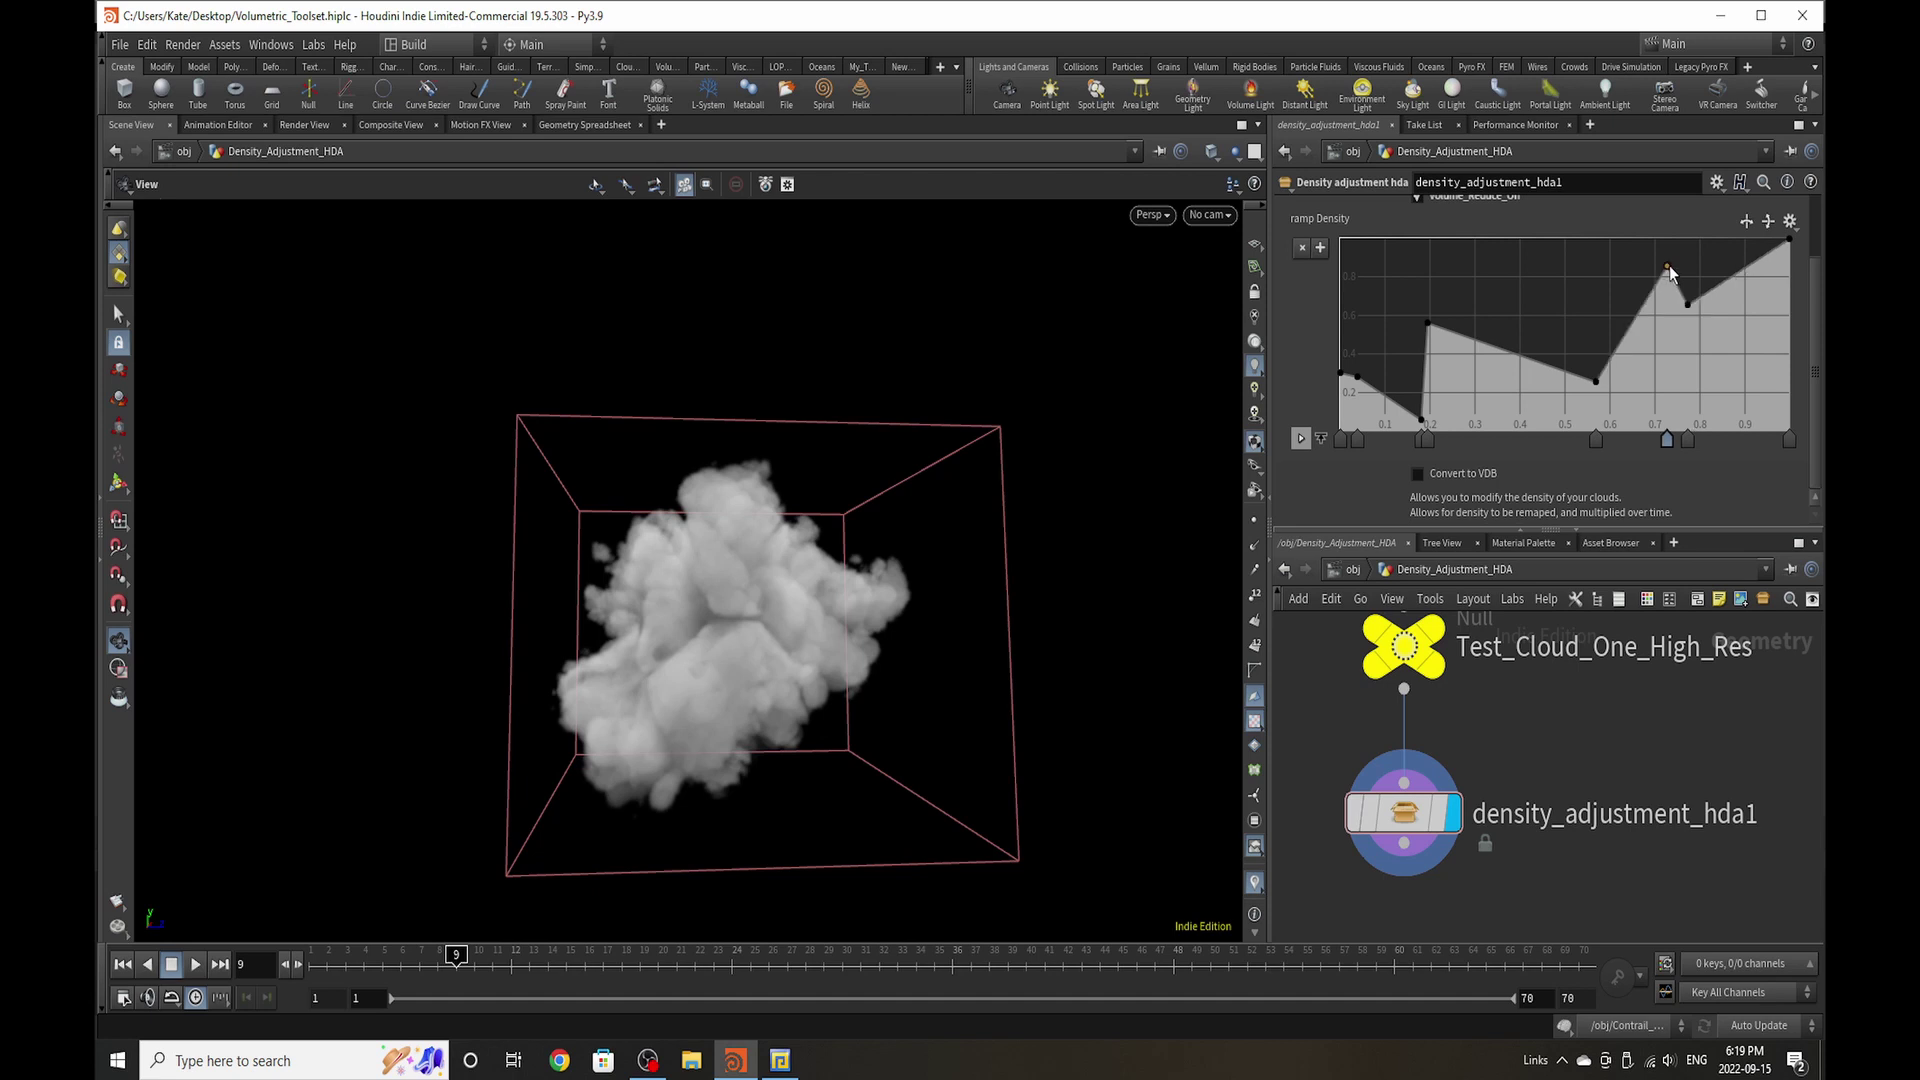
click(1736, 243)
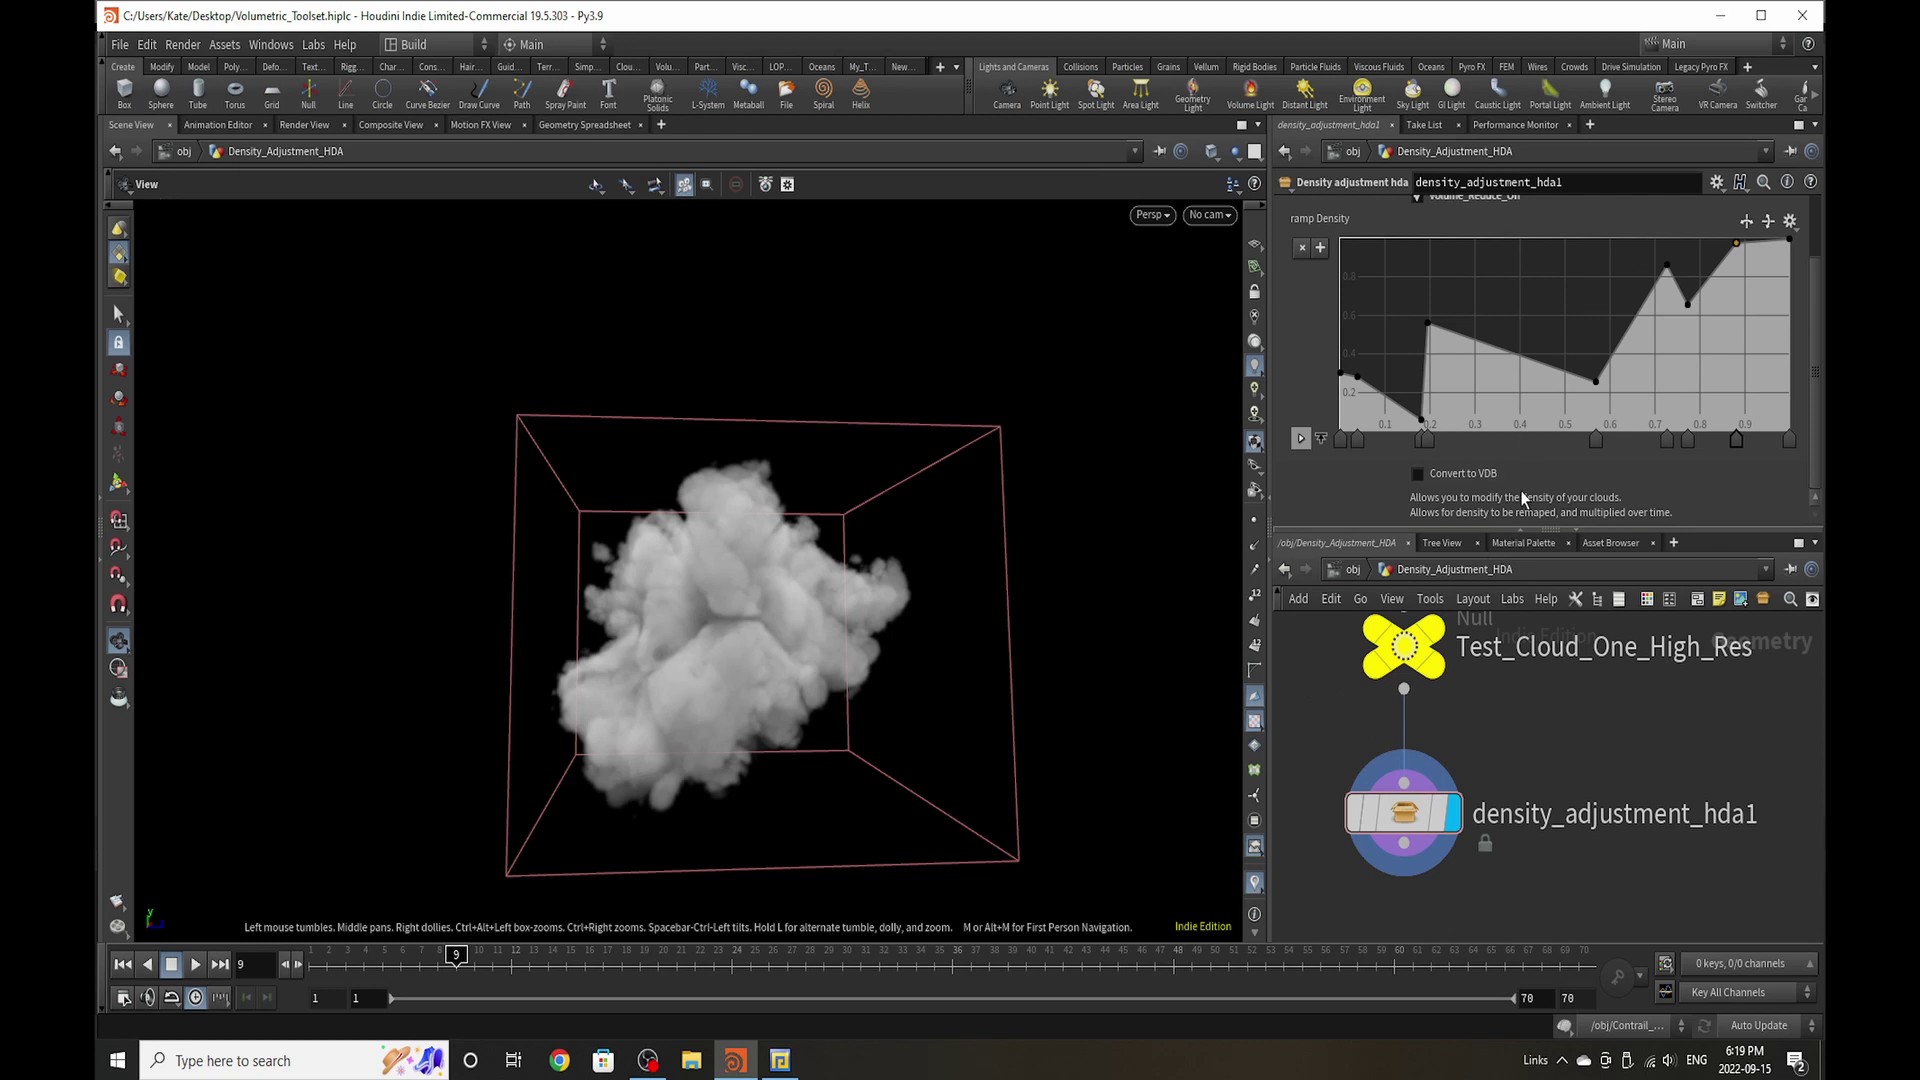
Step: Toggle Convert to VDB on and off several times, leaving it switched off
scroll(1489, 486, up, 1)
scroll(1500, 490, up, 2)
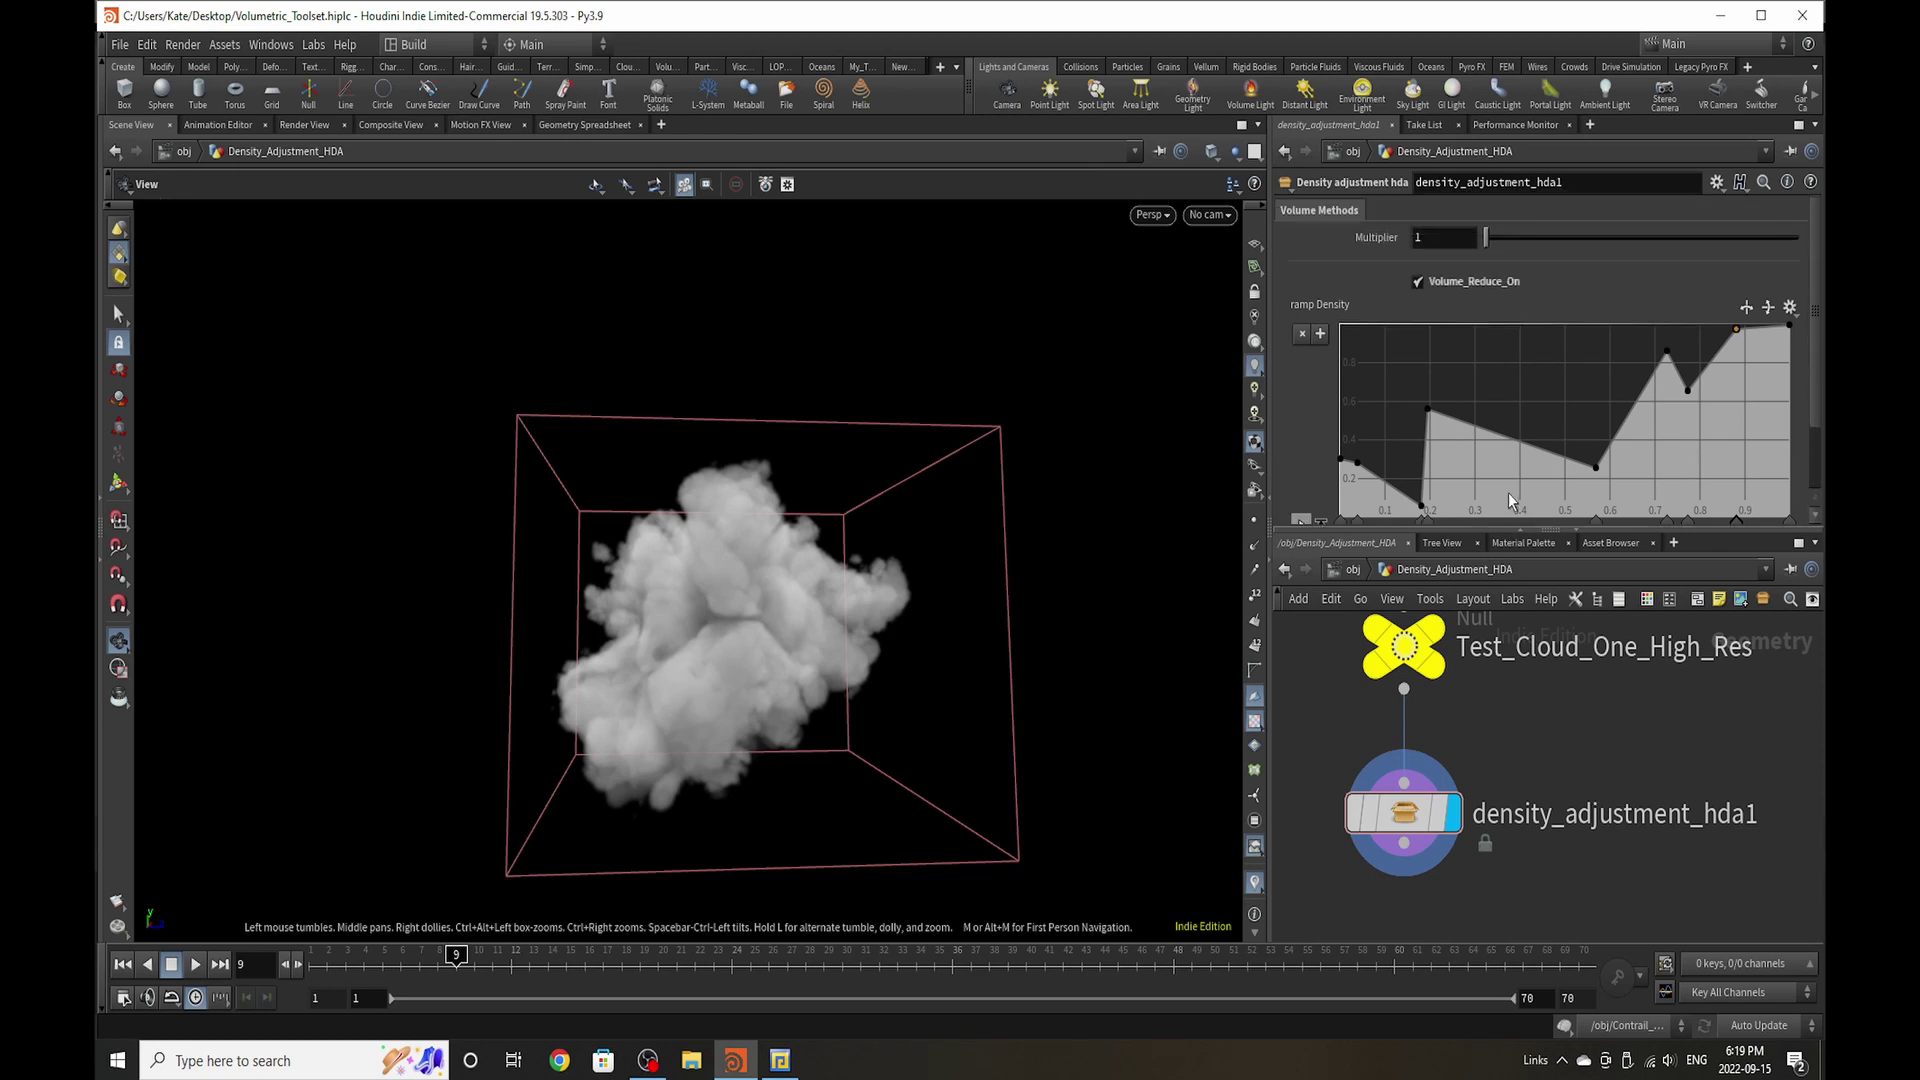
scroll(1497, 494, down, 2)
click(1495, 500)
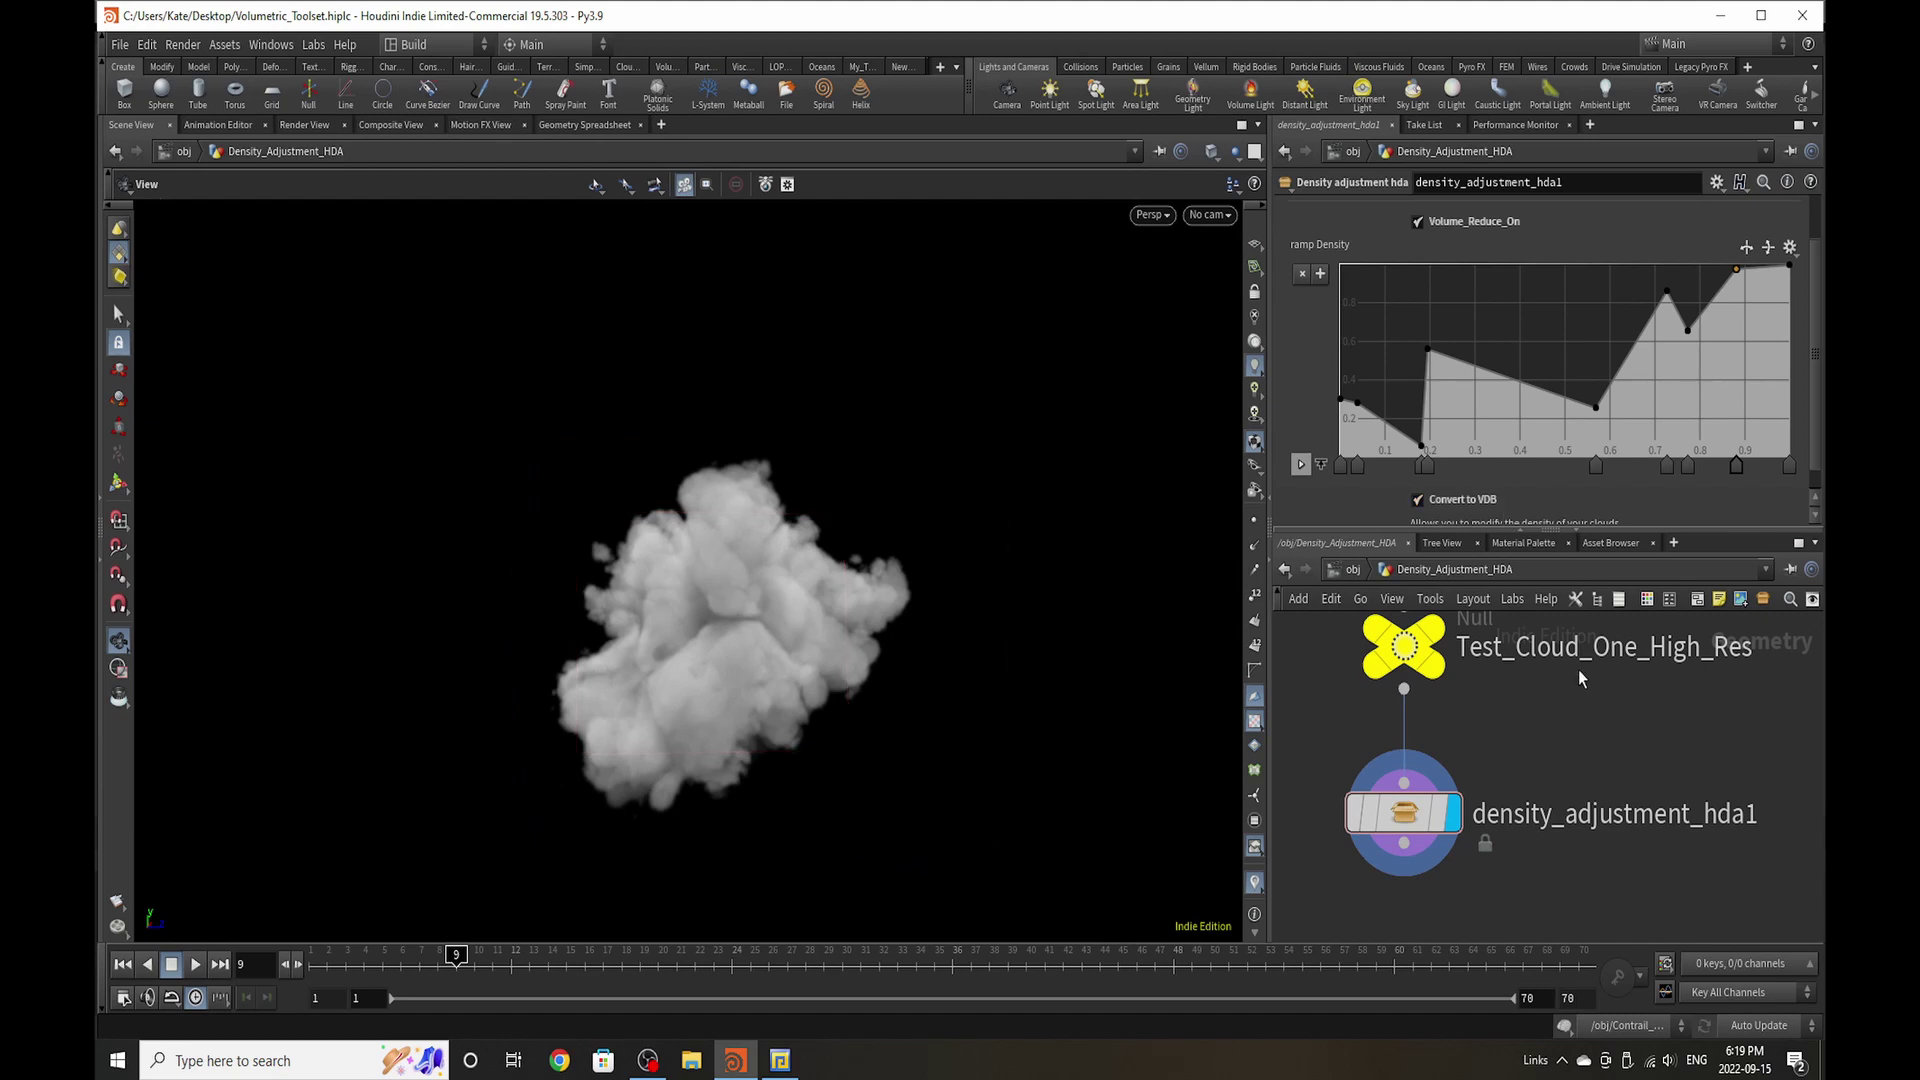
scroll(1628, 407, up, 2)
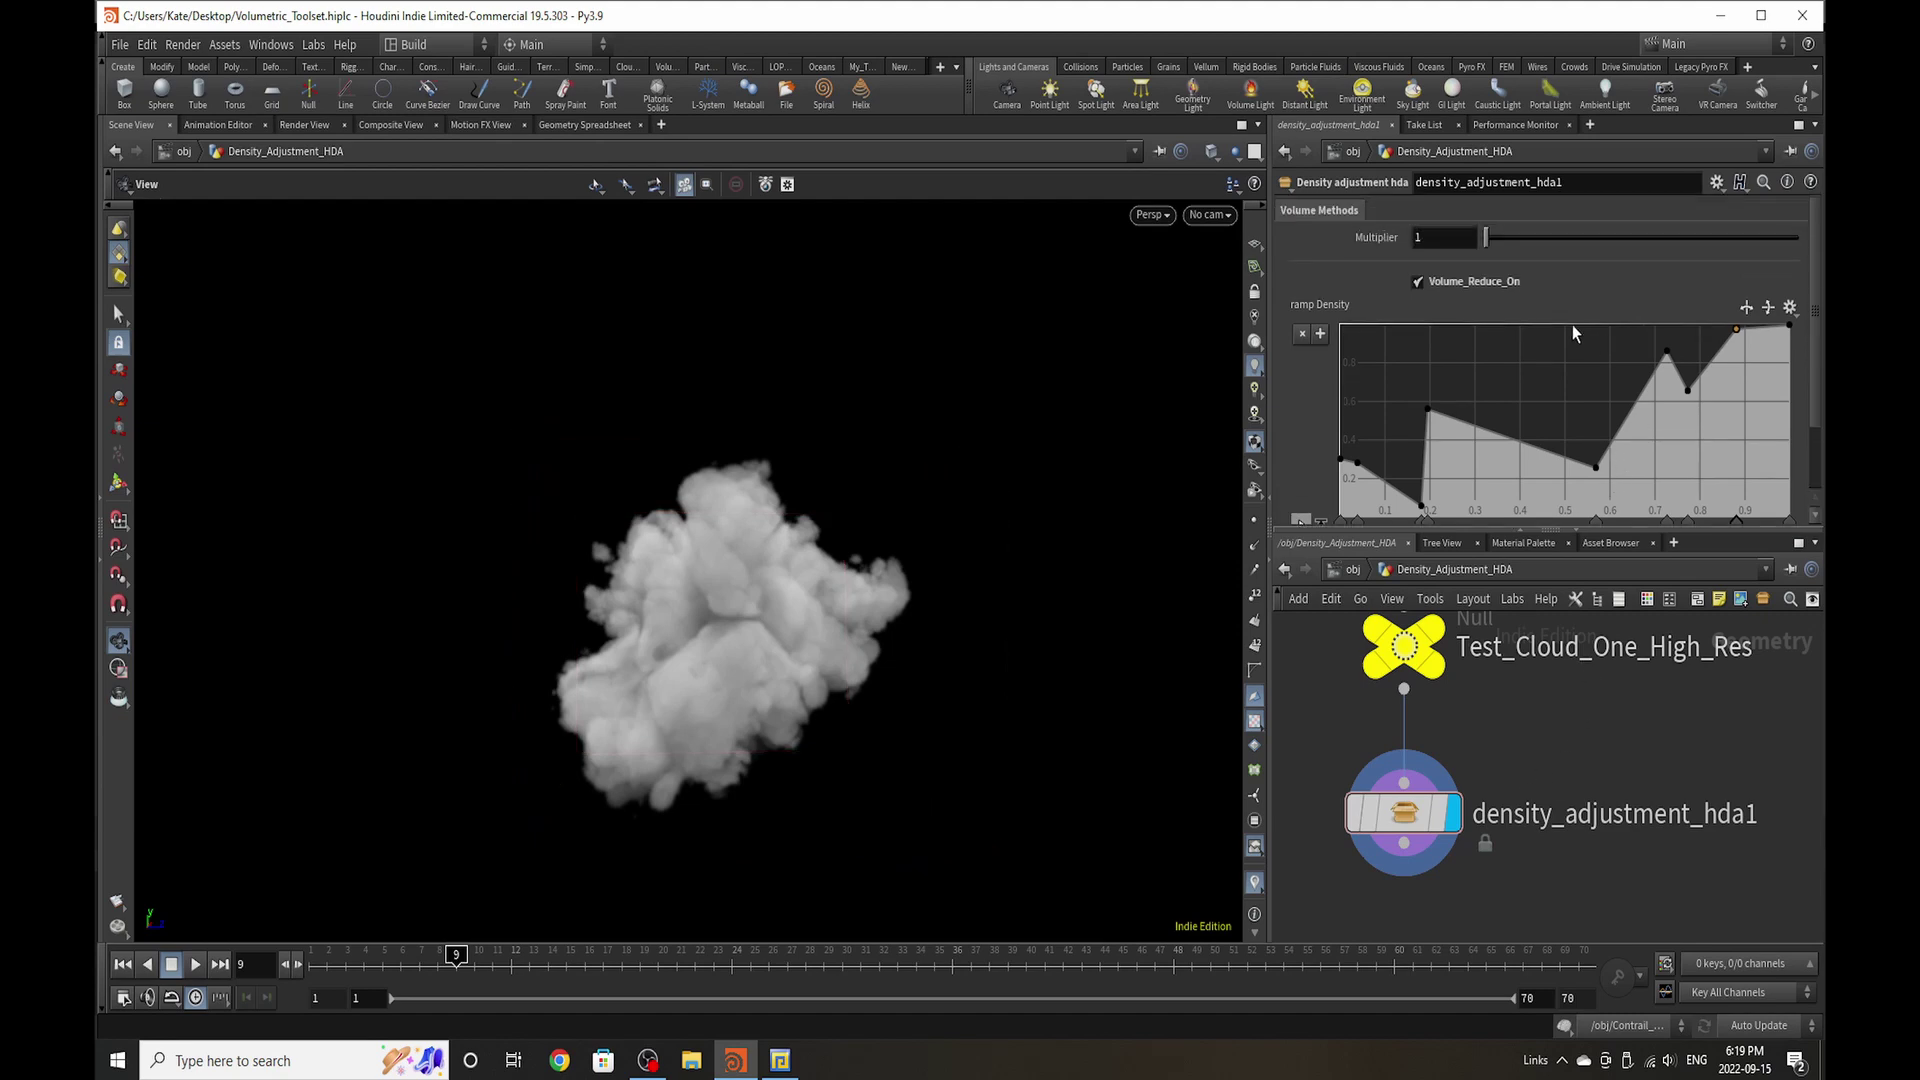
scroll(1594, 364, down, 1)
scroll(1577, 443, down, 1)
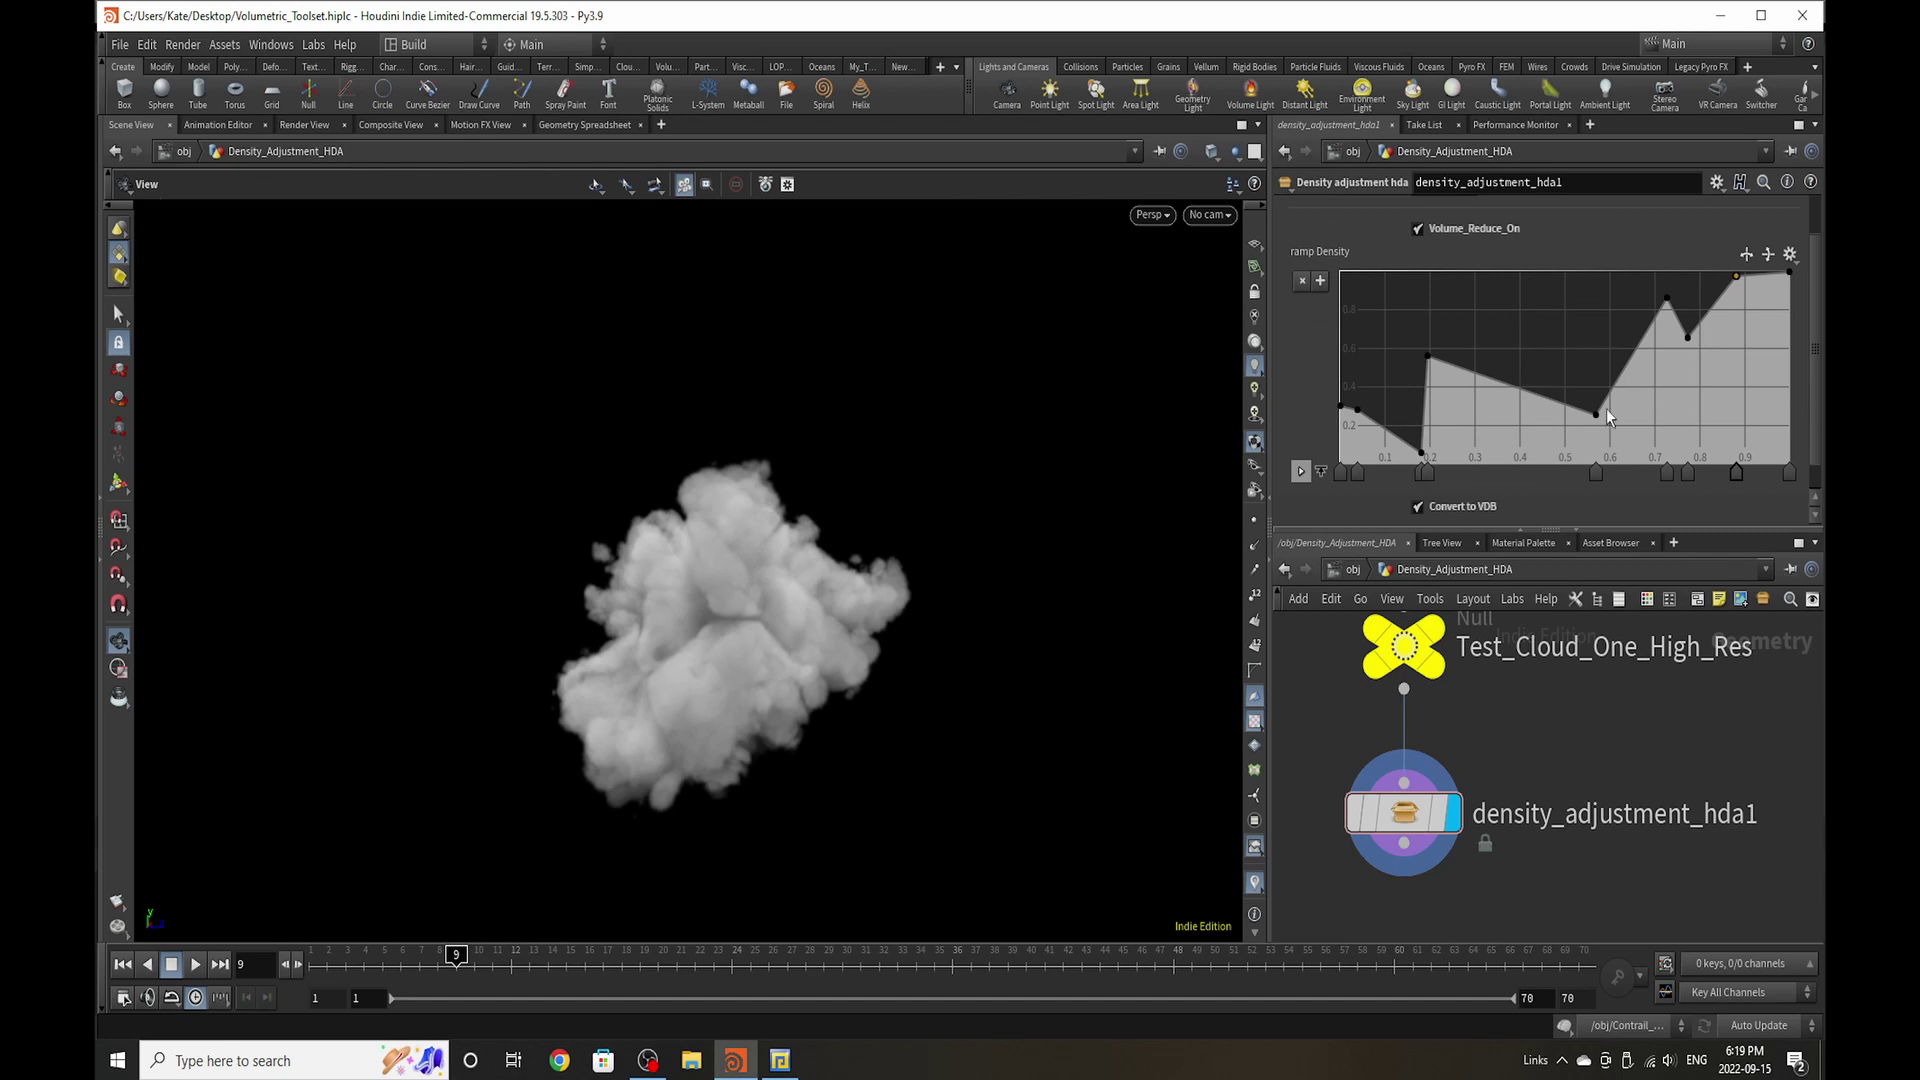
scroll(1601, 413, down, 1)
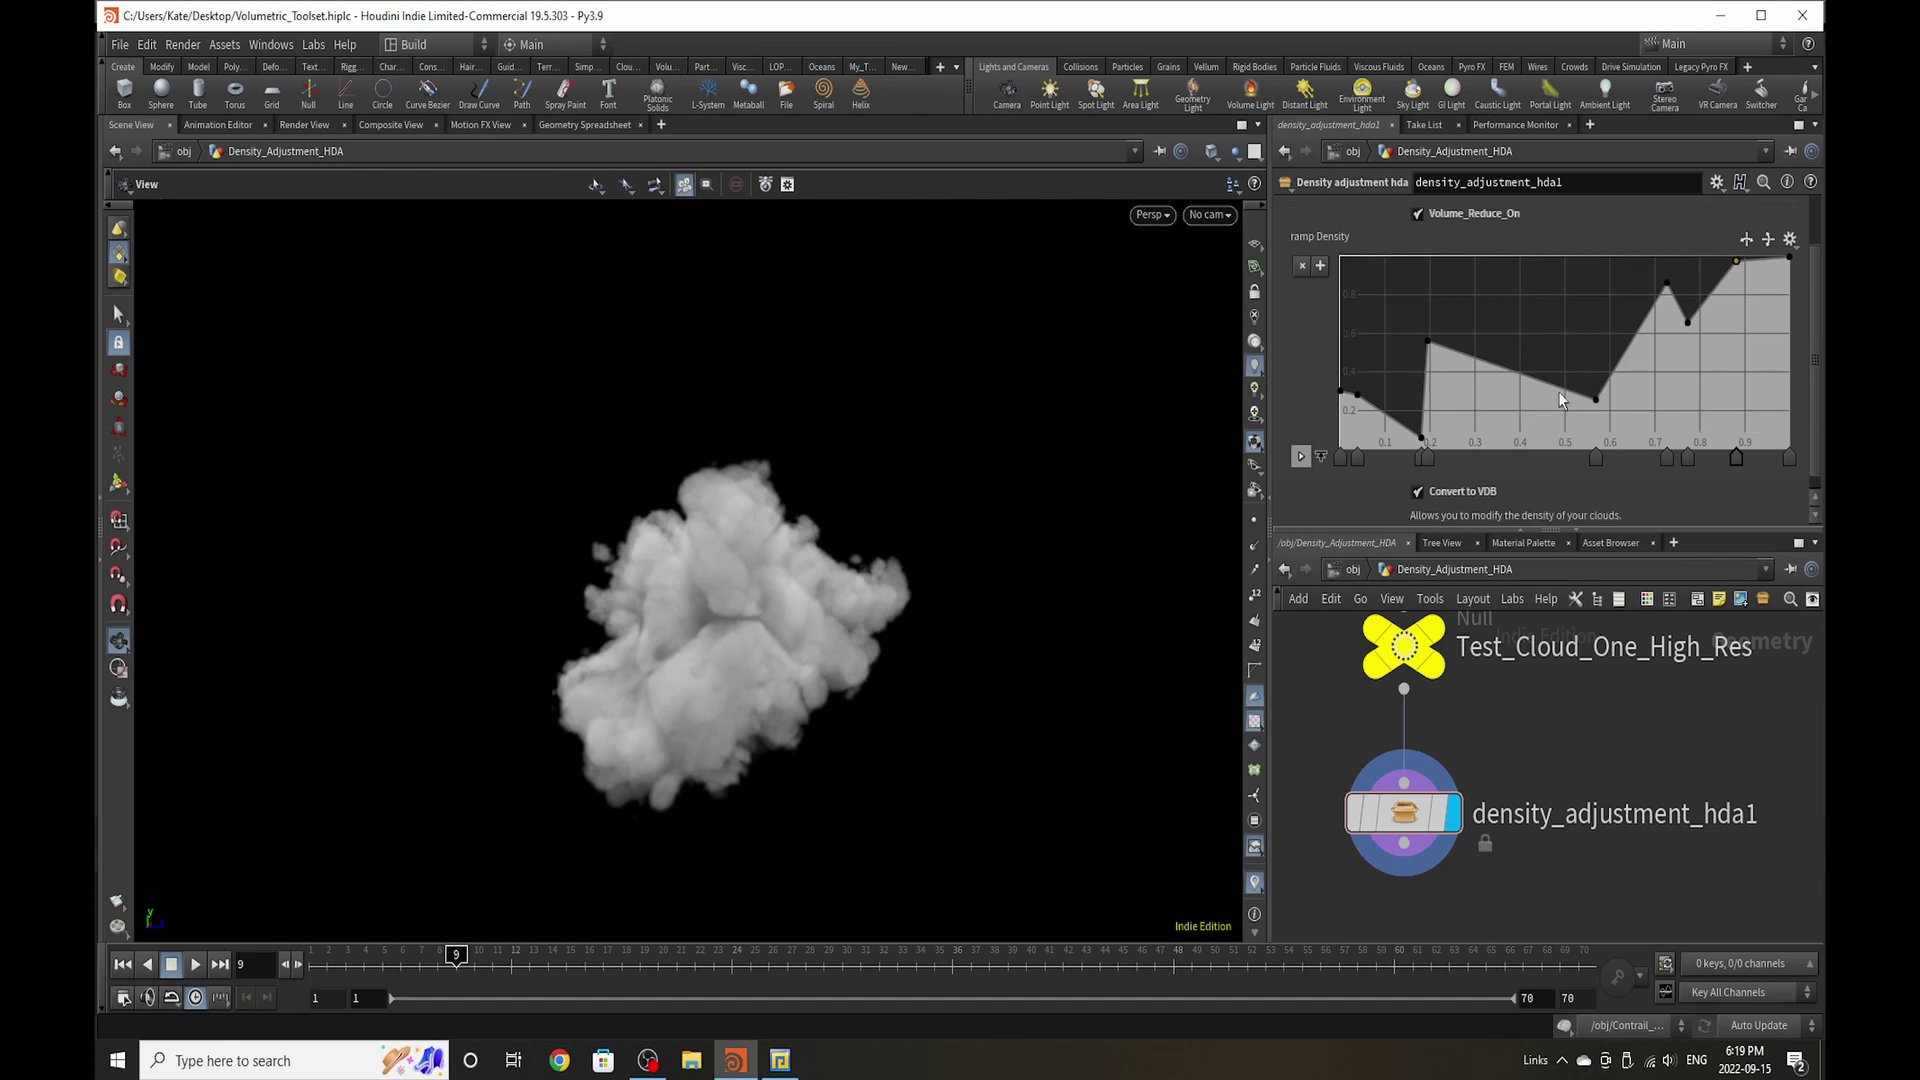
click(1483, 493)
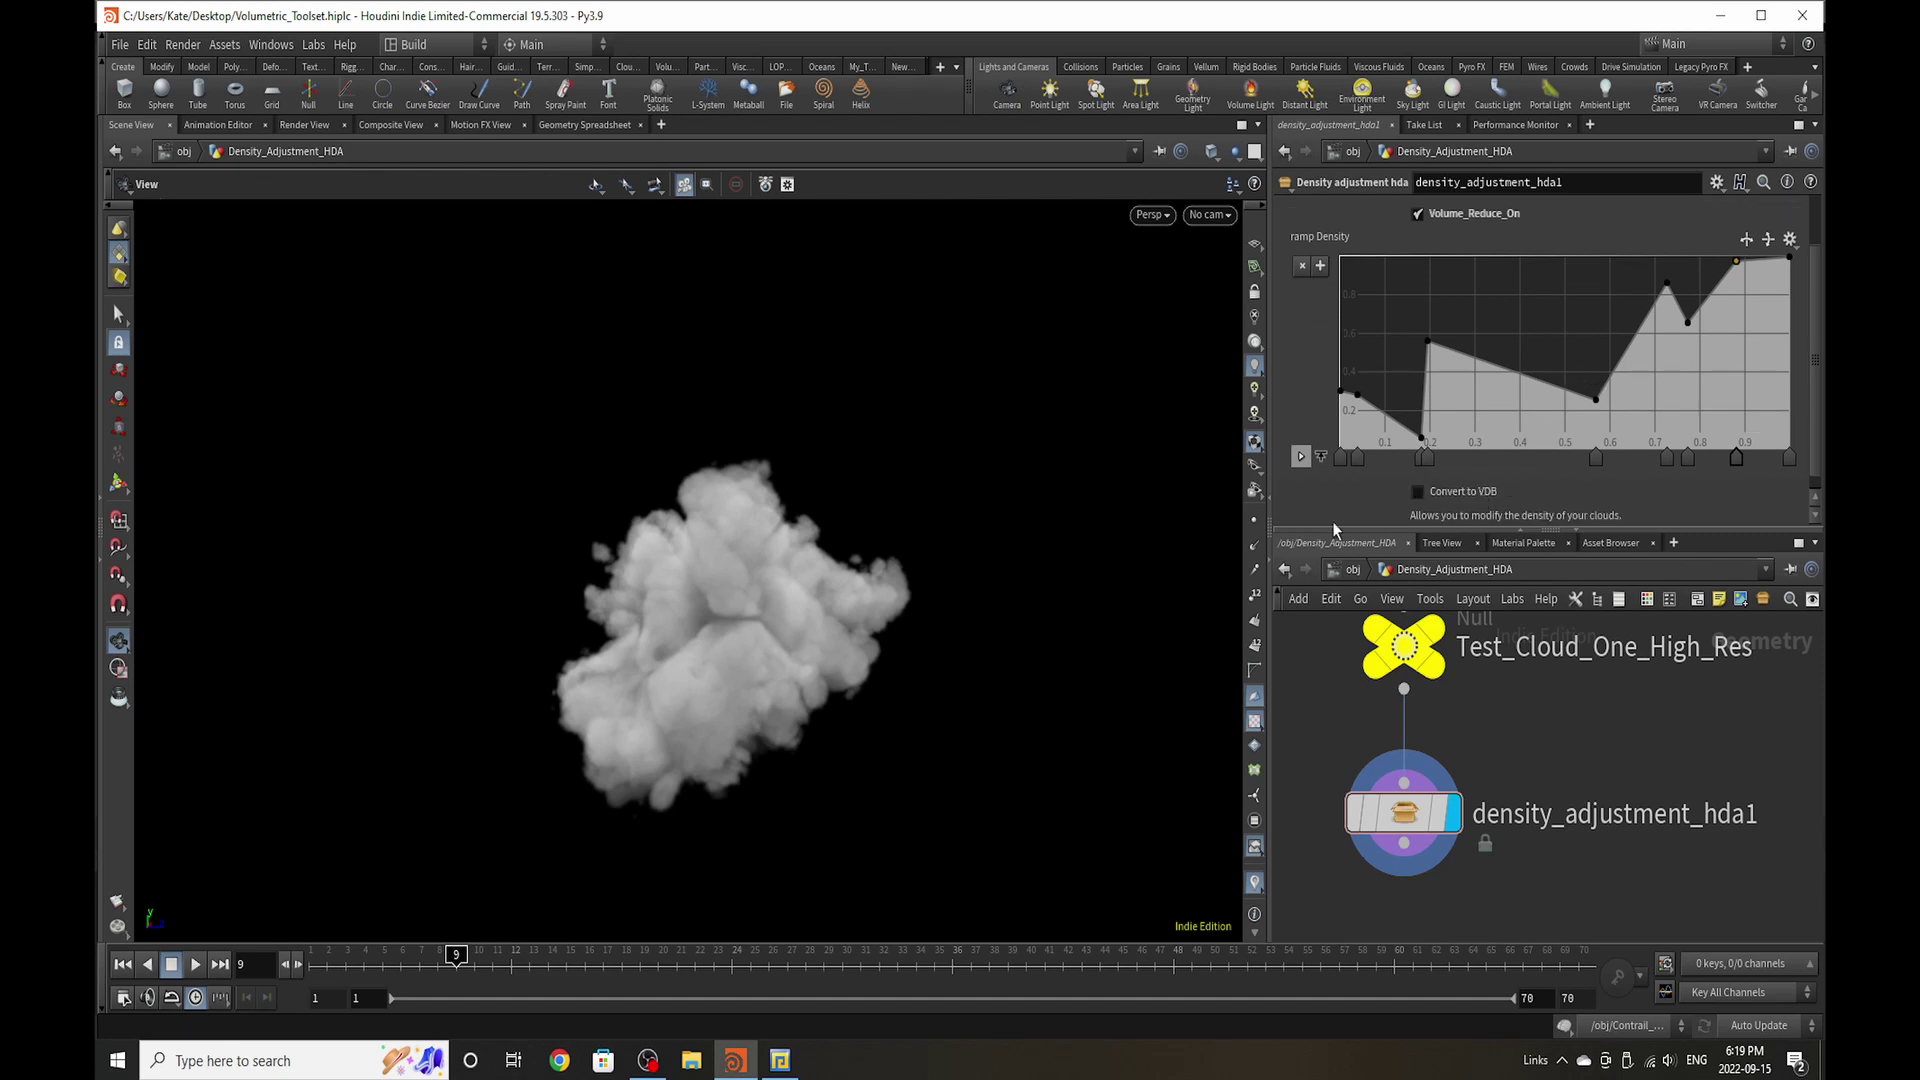
click(1477, 494)
click(1476, 493)
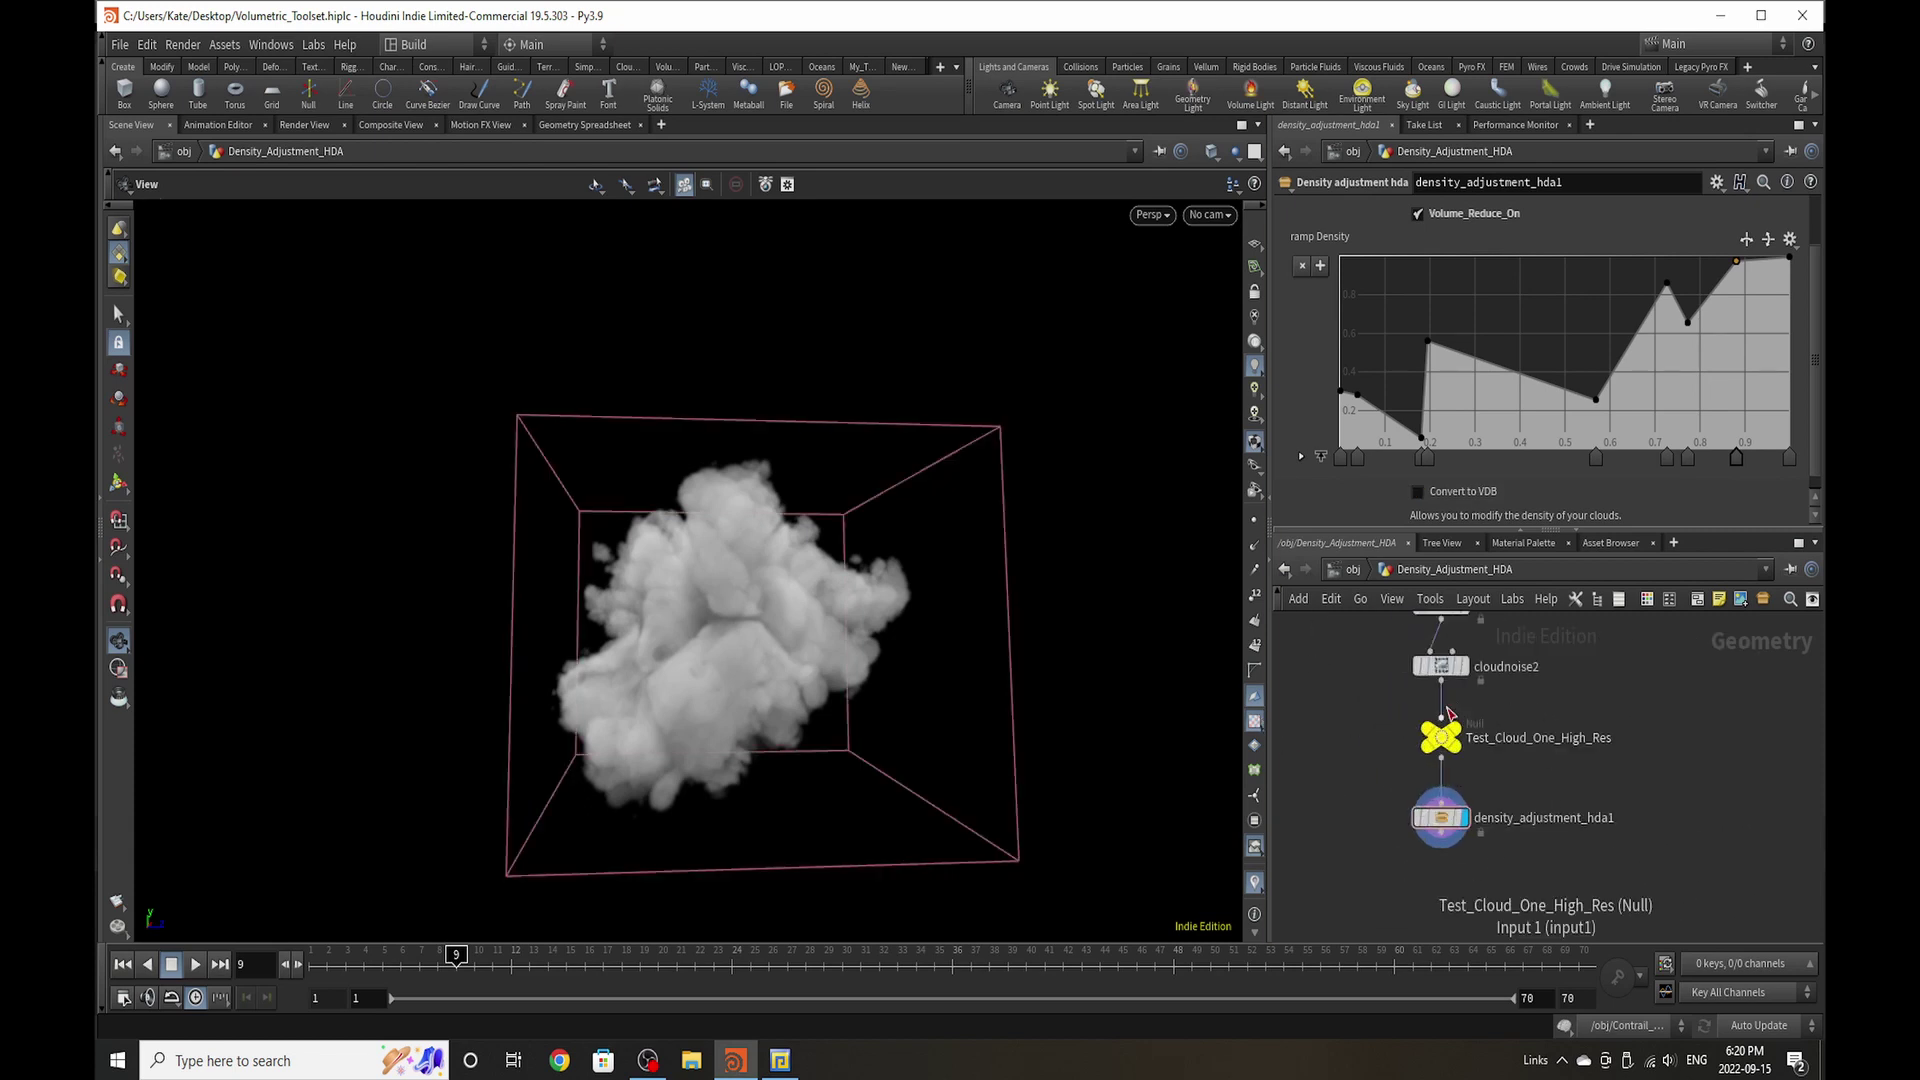
Step: Return to the object level, dive into Noise_Advection_HDA, and select its Test_Cloud_One_High_Res null
click(1338, 569)
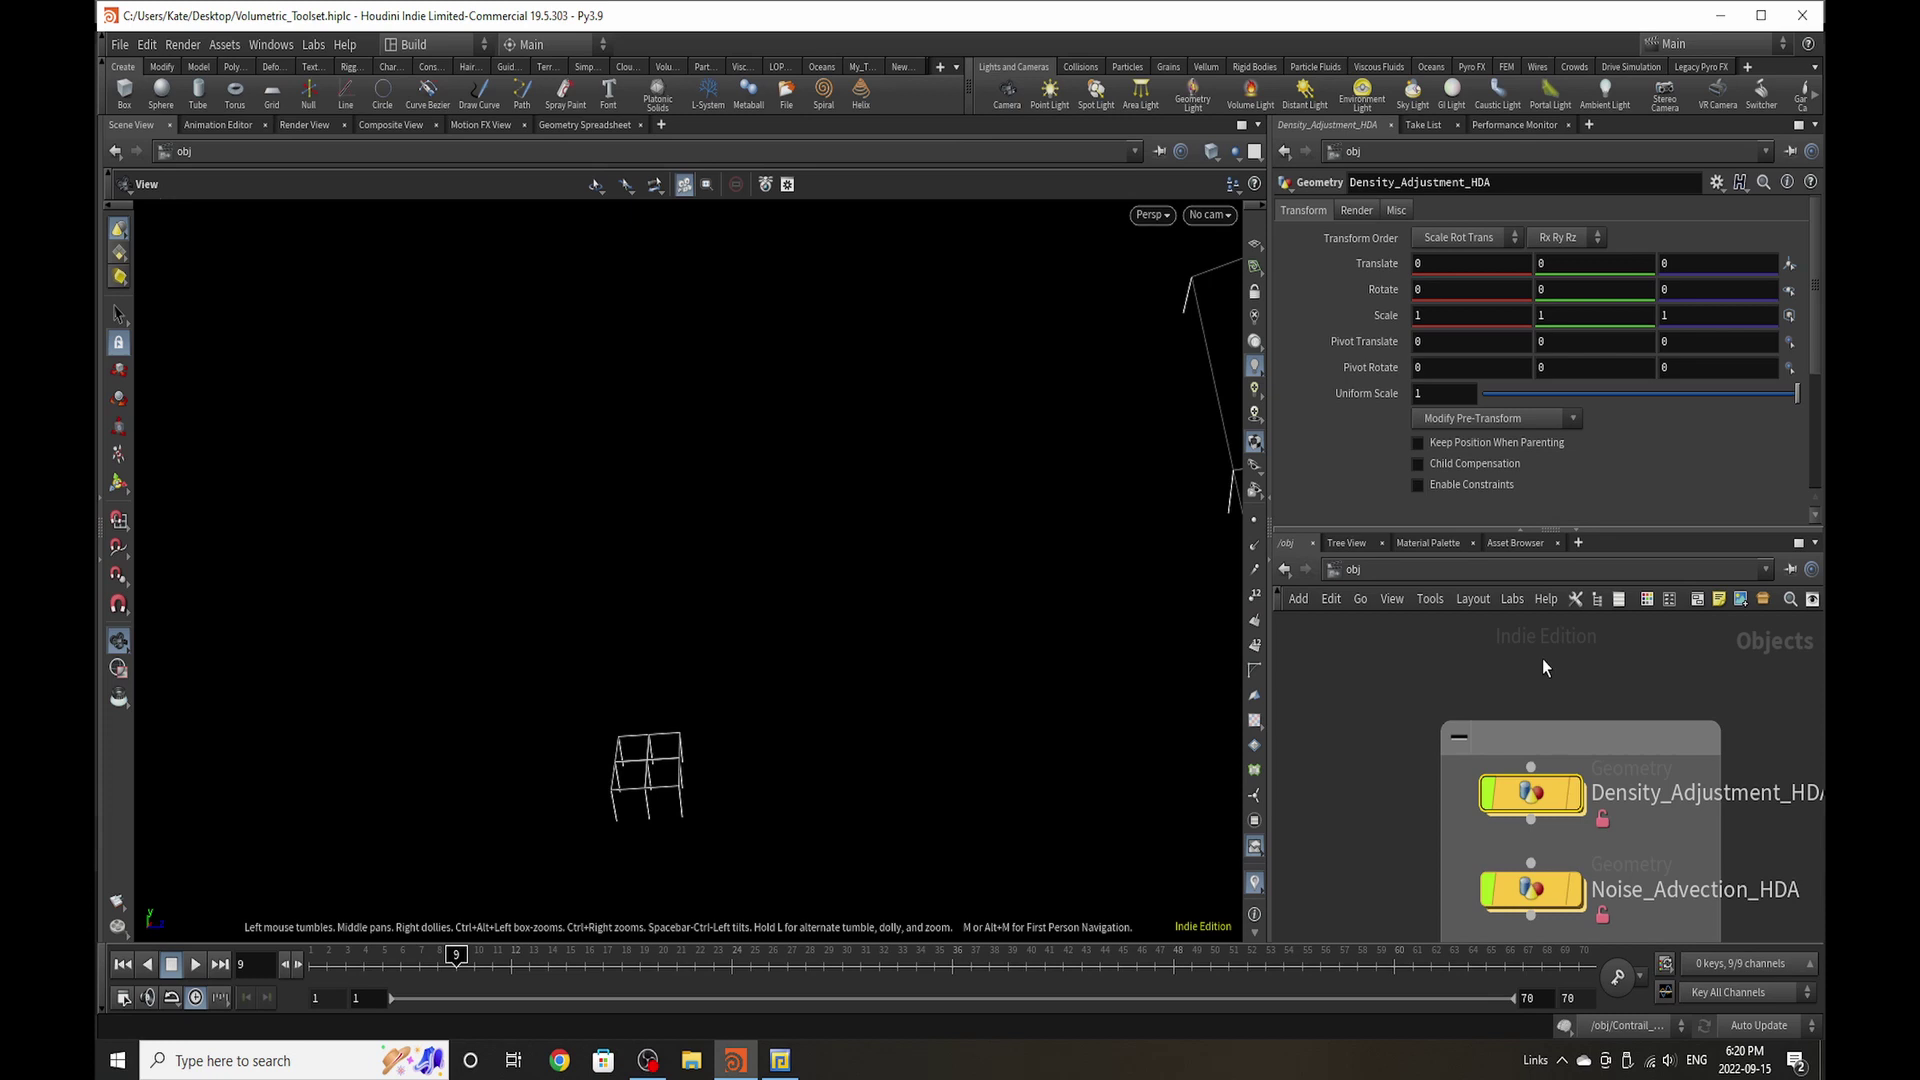
double_click(1490, 782)
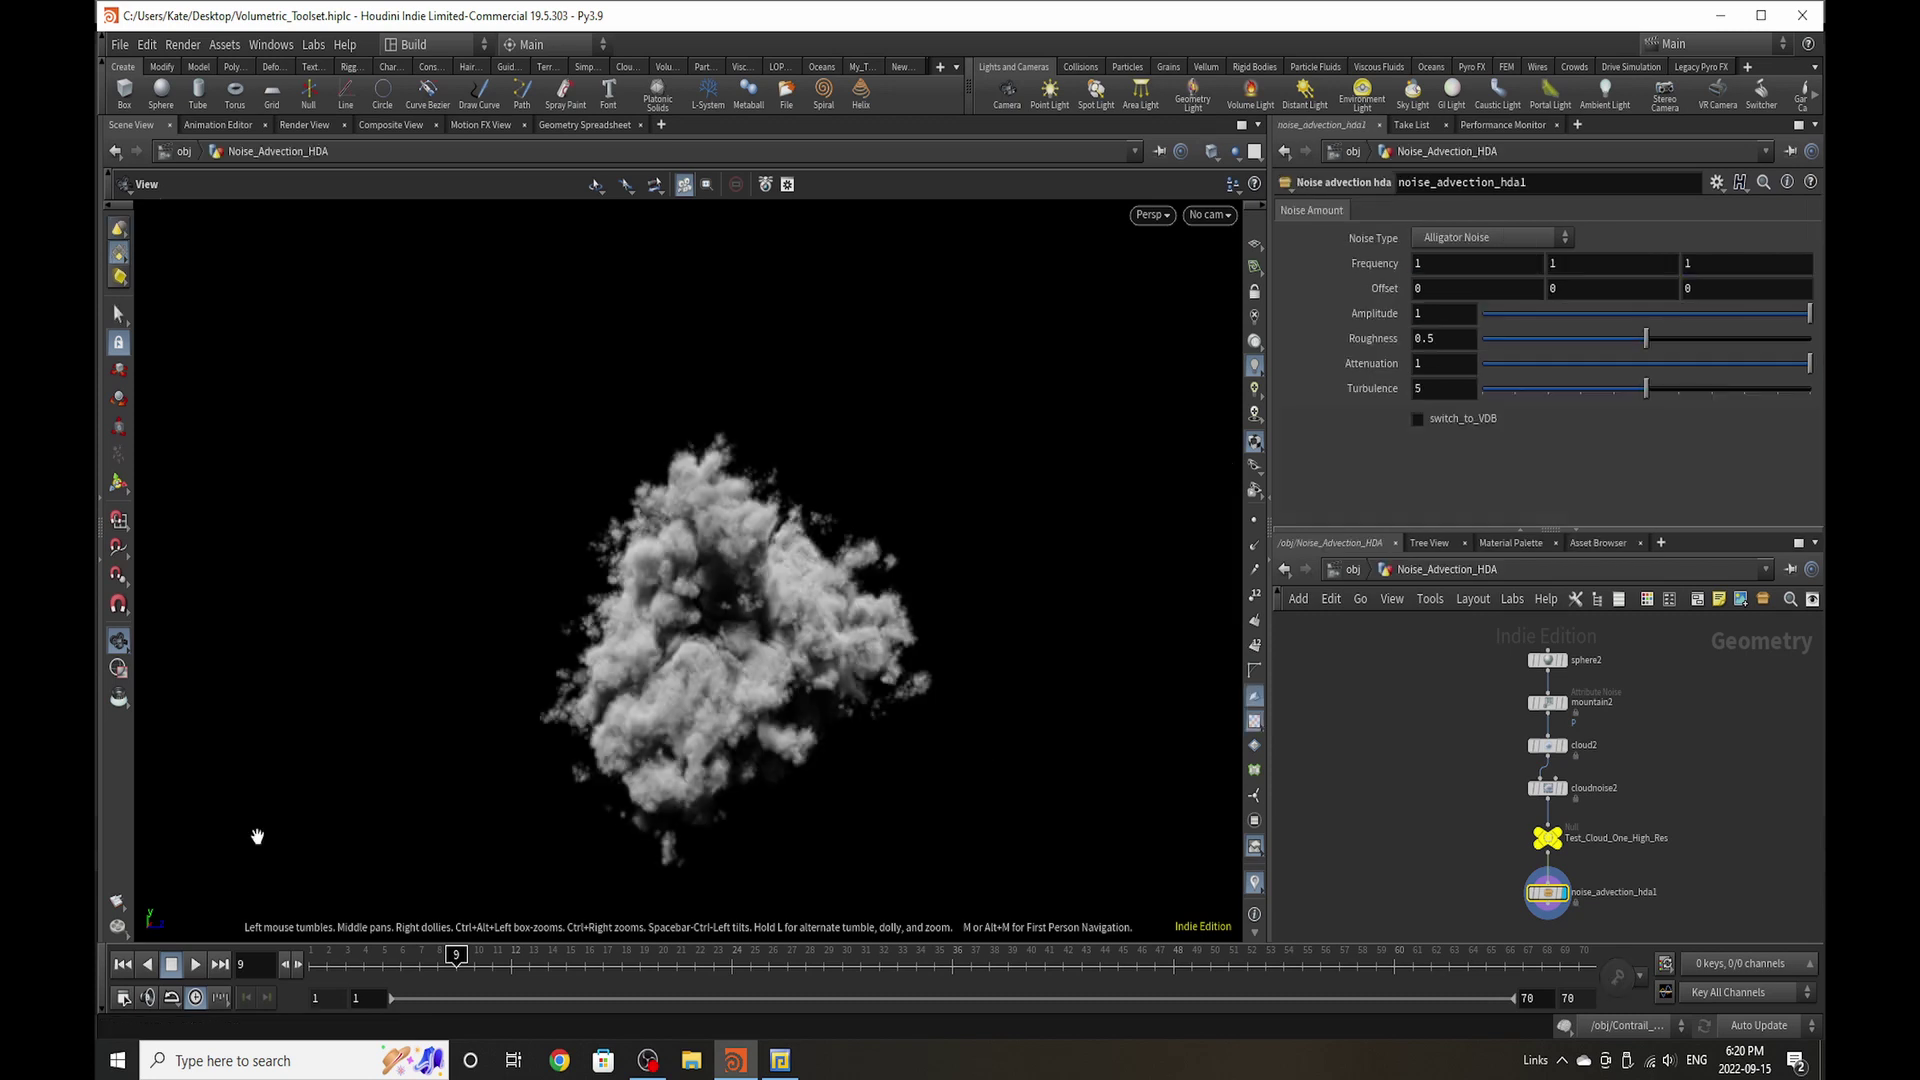
scroll(1516, 807, up, 5)
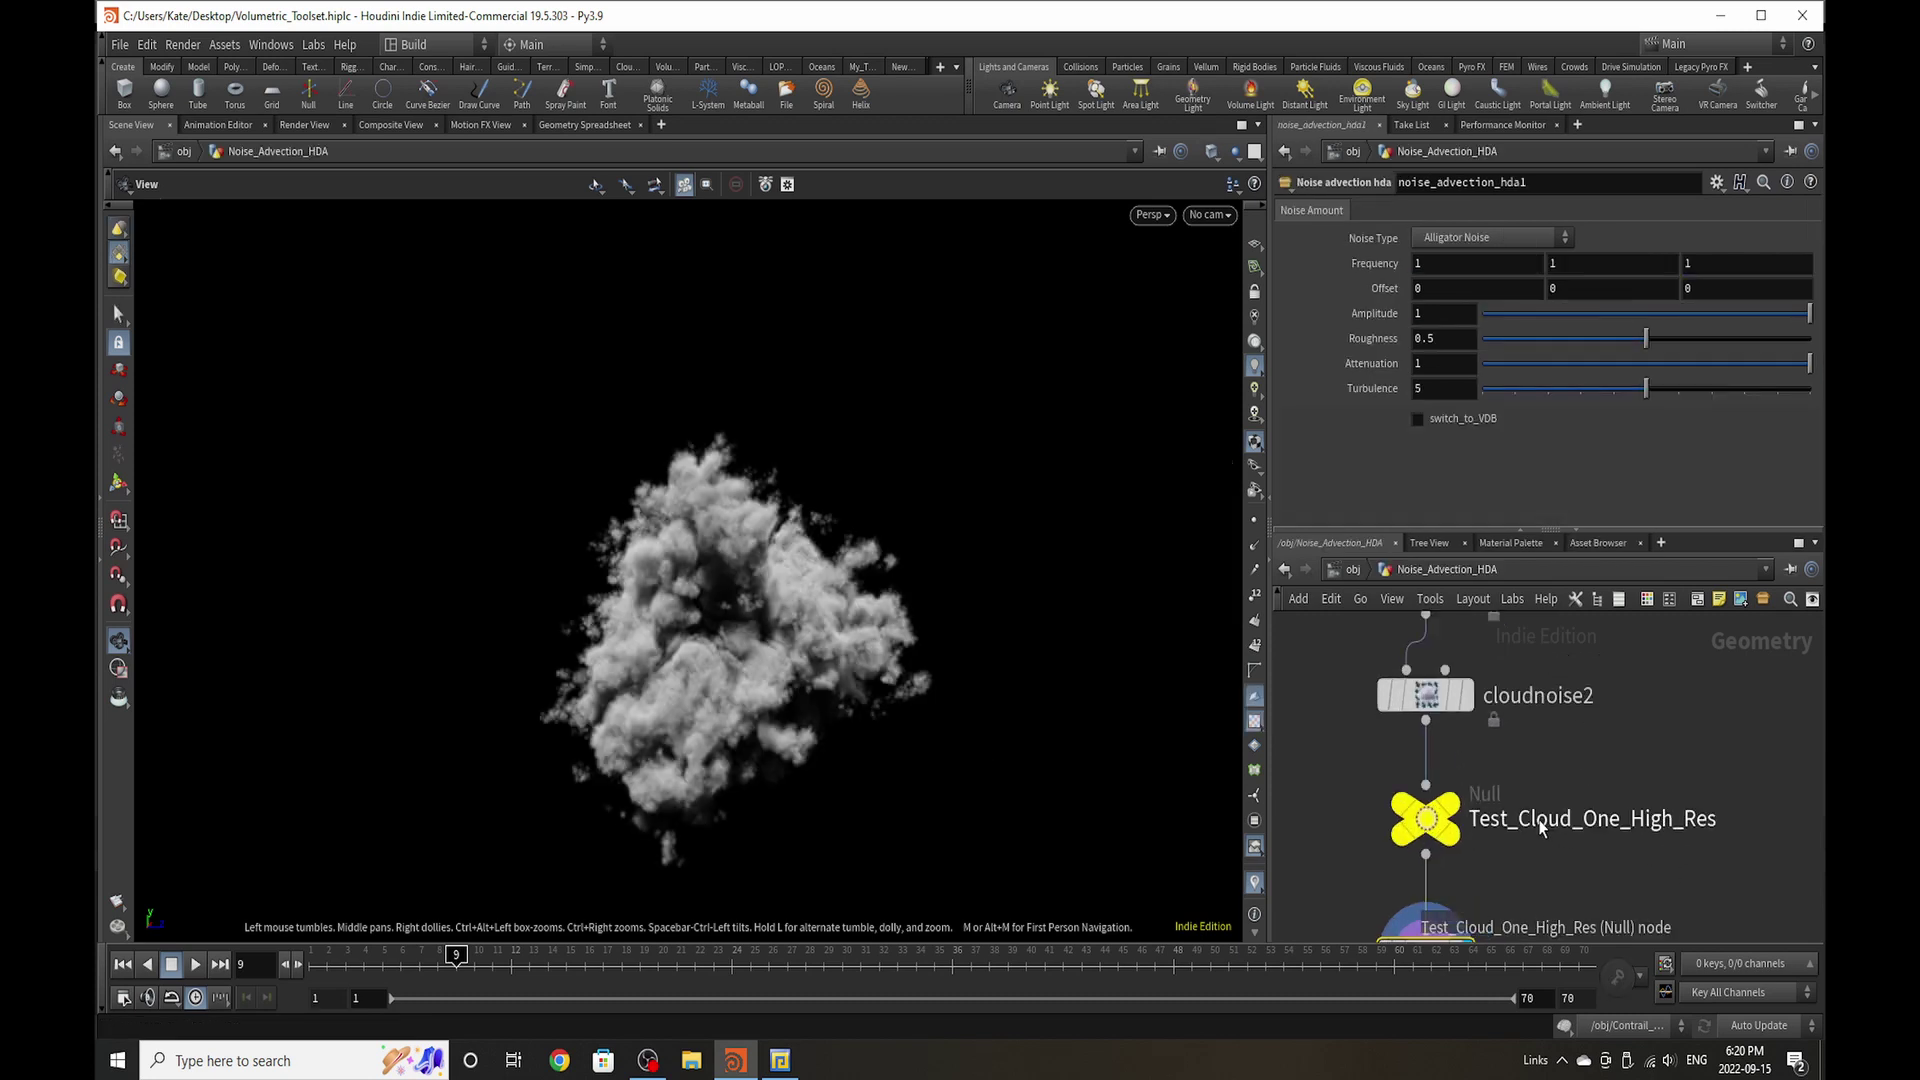
click(1392, 823)
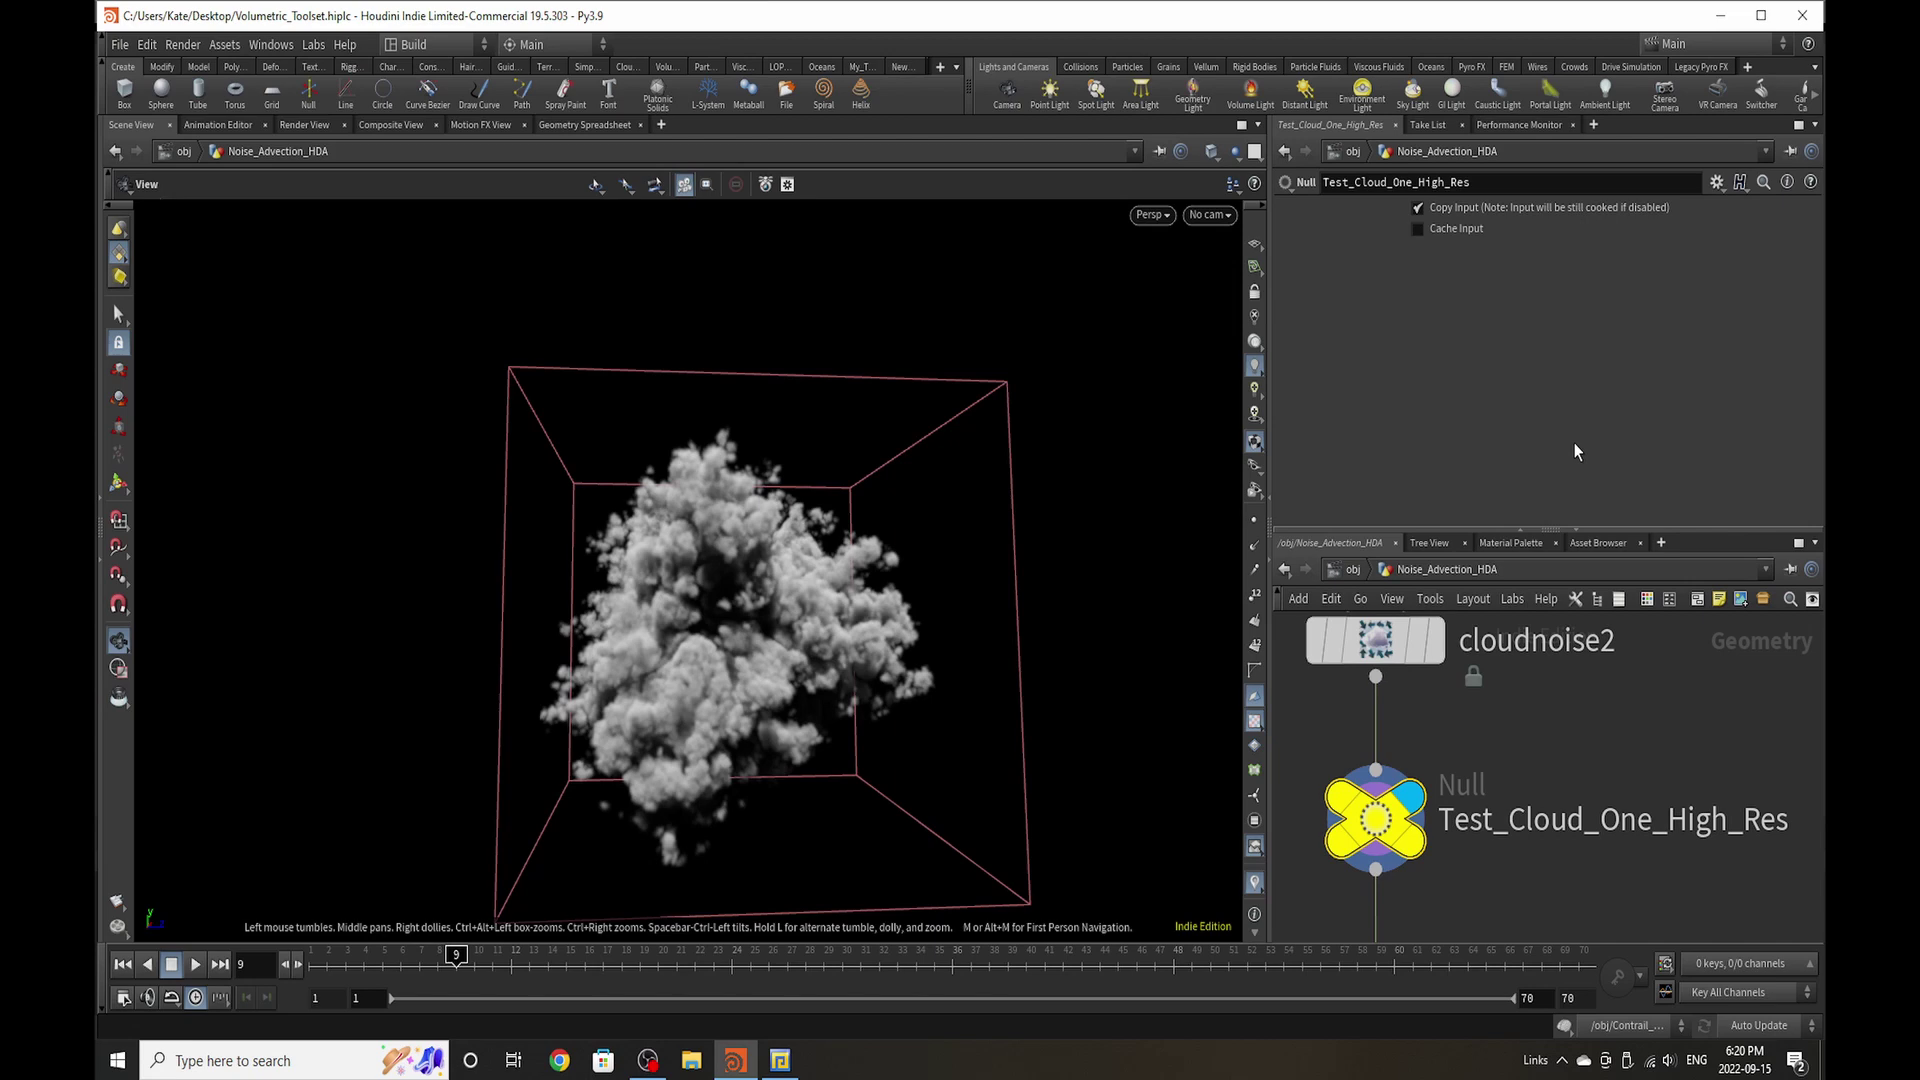
Step: Frame the network, display noise_advection_hda1 in the viewport, and select it to show its Alligator Noise settings
key(h)
scroll(1413, 783, down, 2)
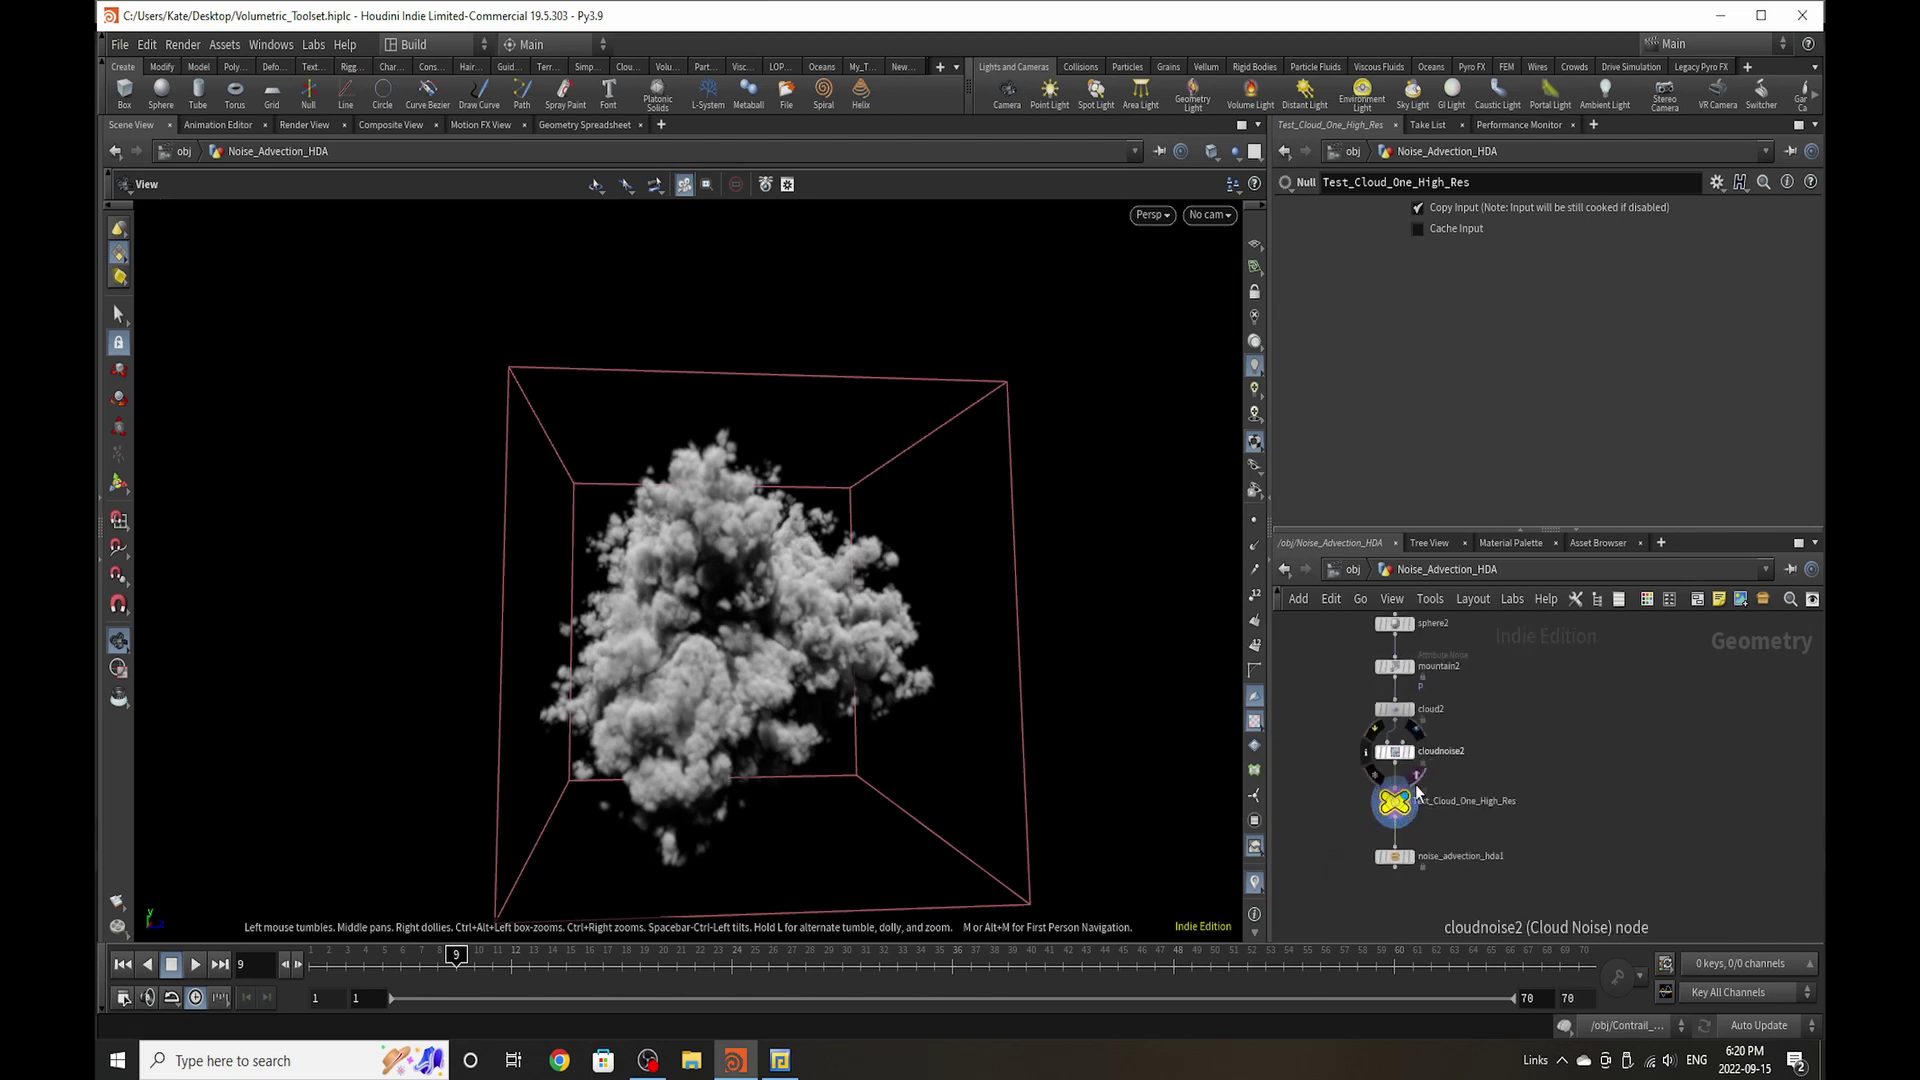
scroll(1374, 928, up, 6)
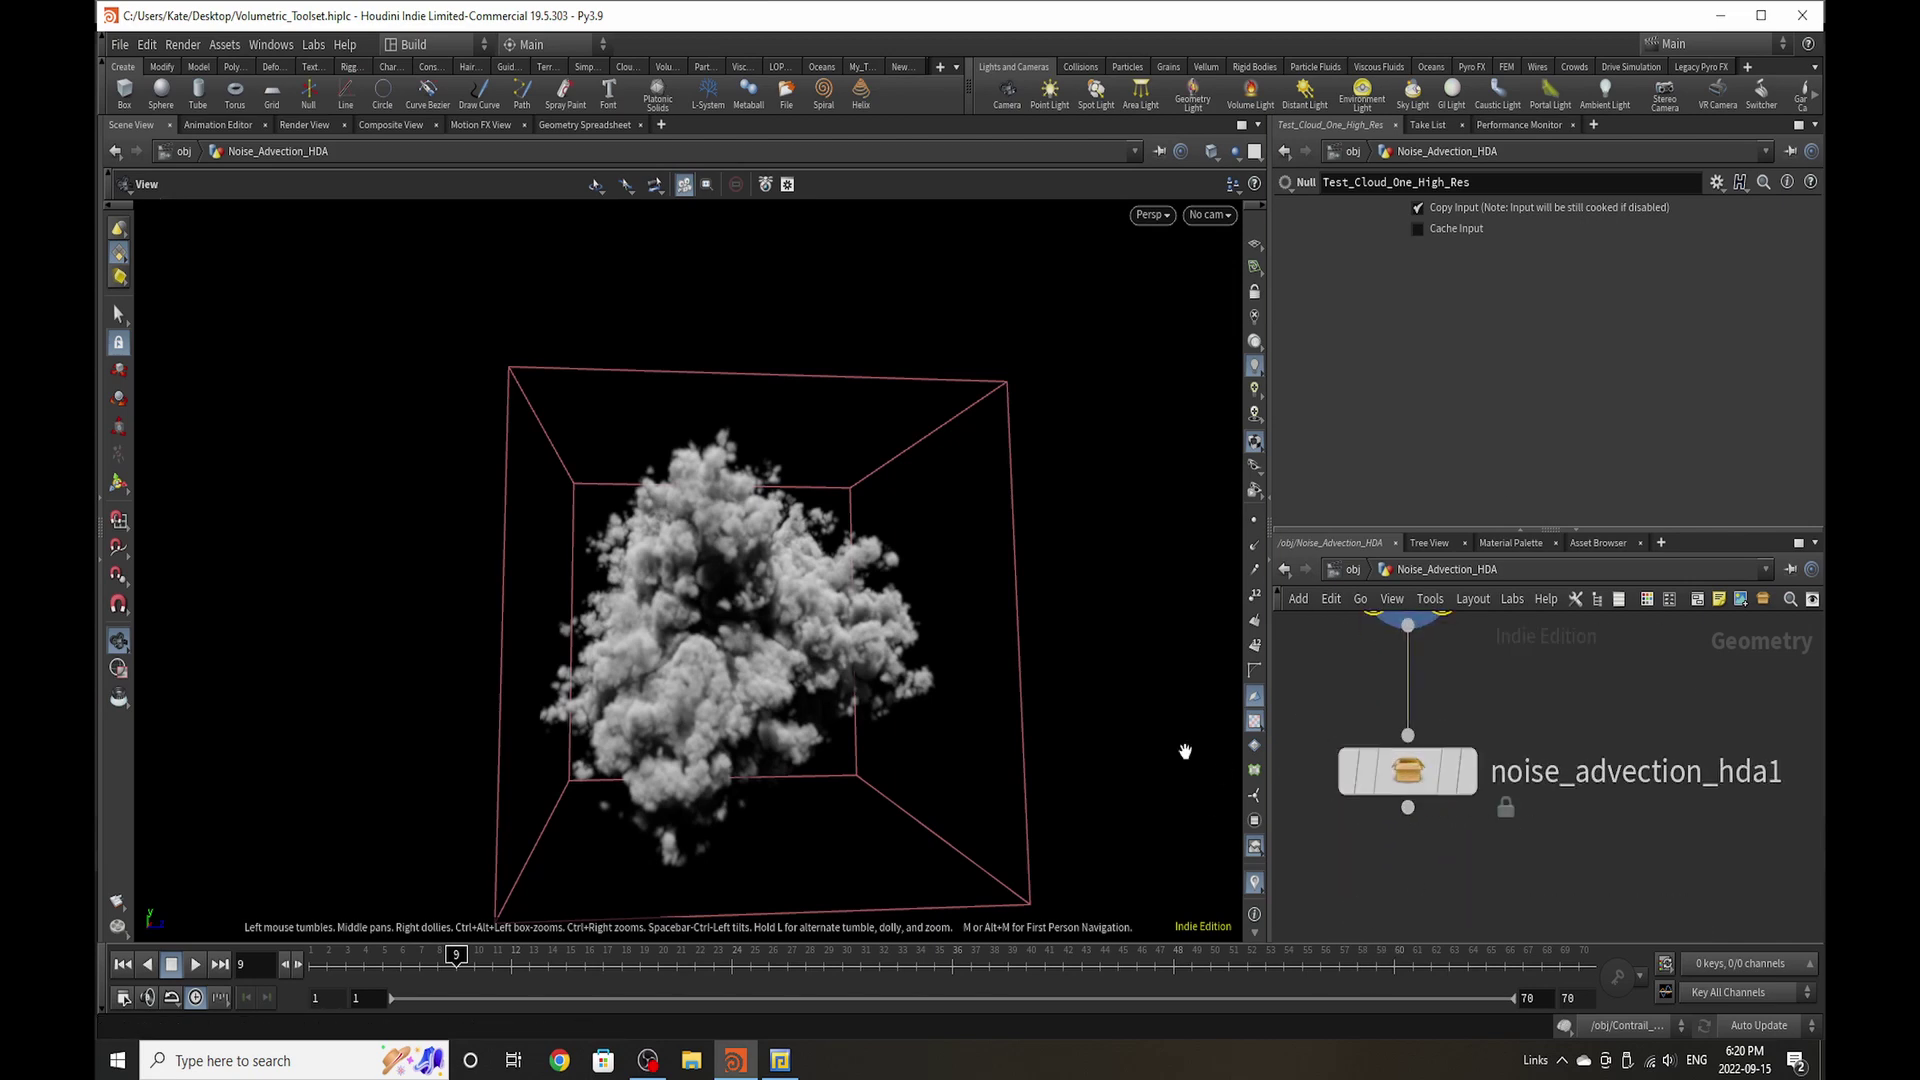
drag(657, 558, 700, 560)
scroll(700, 560, up, 3)
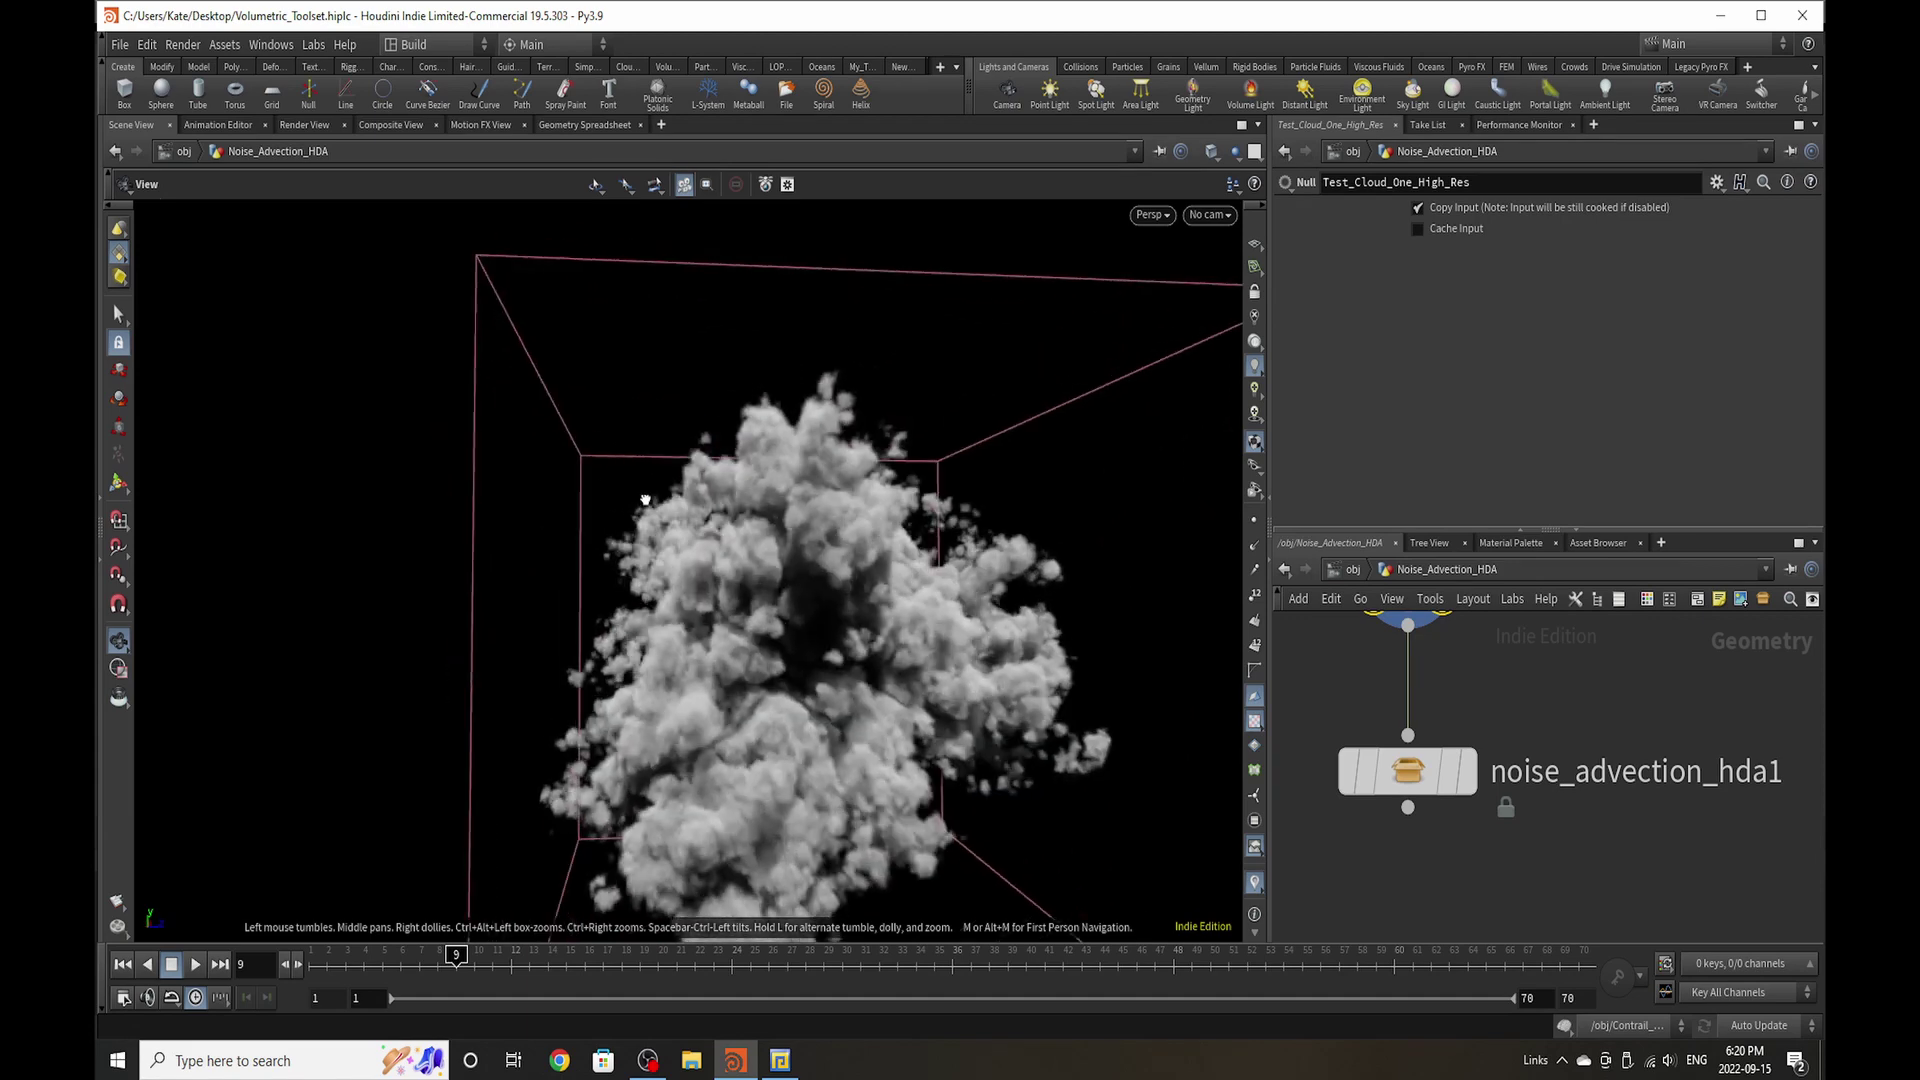
click(1458, 766)
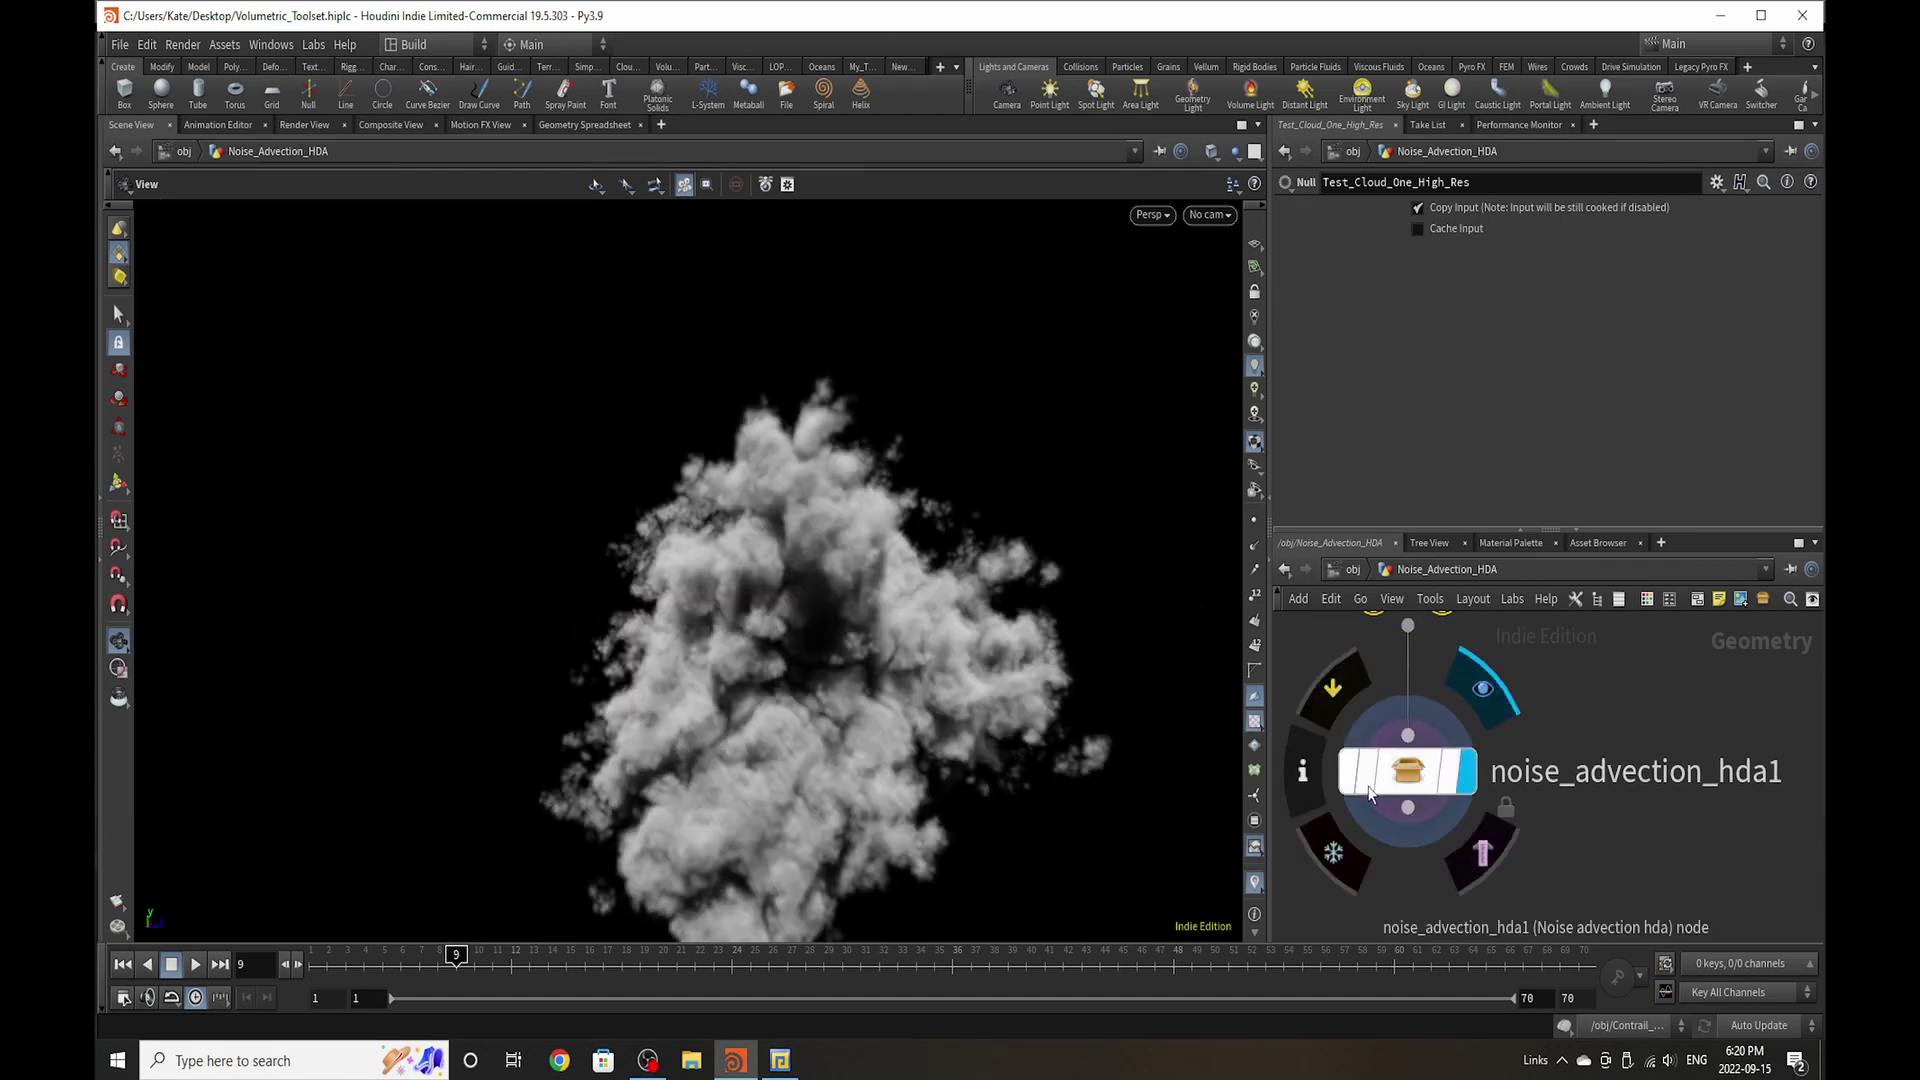
drag(806, 664, 788, 754)
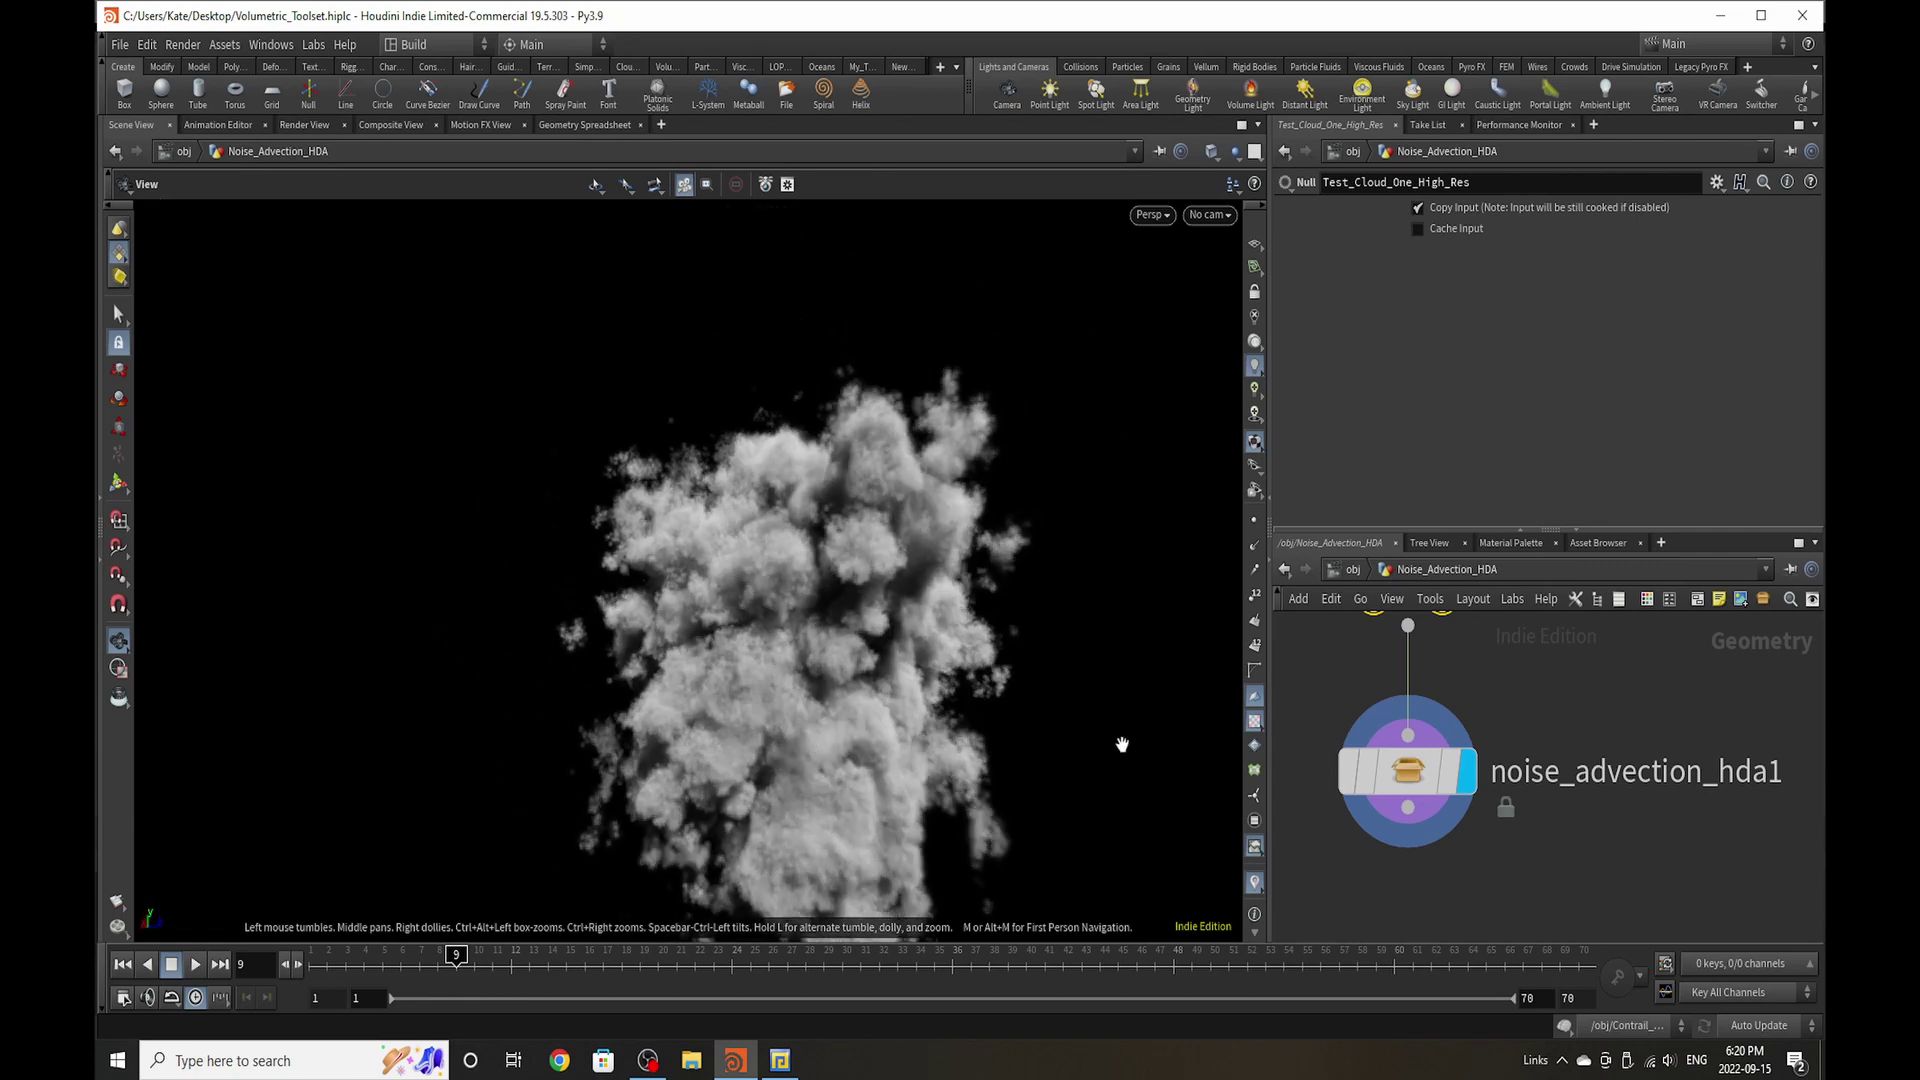
click(1413, 783)
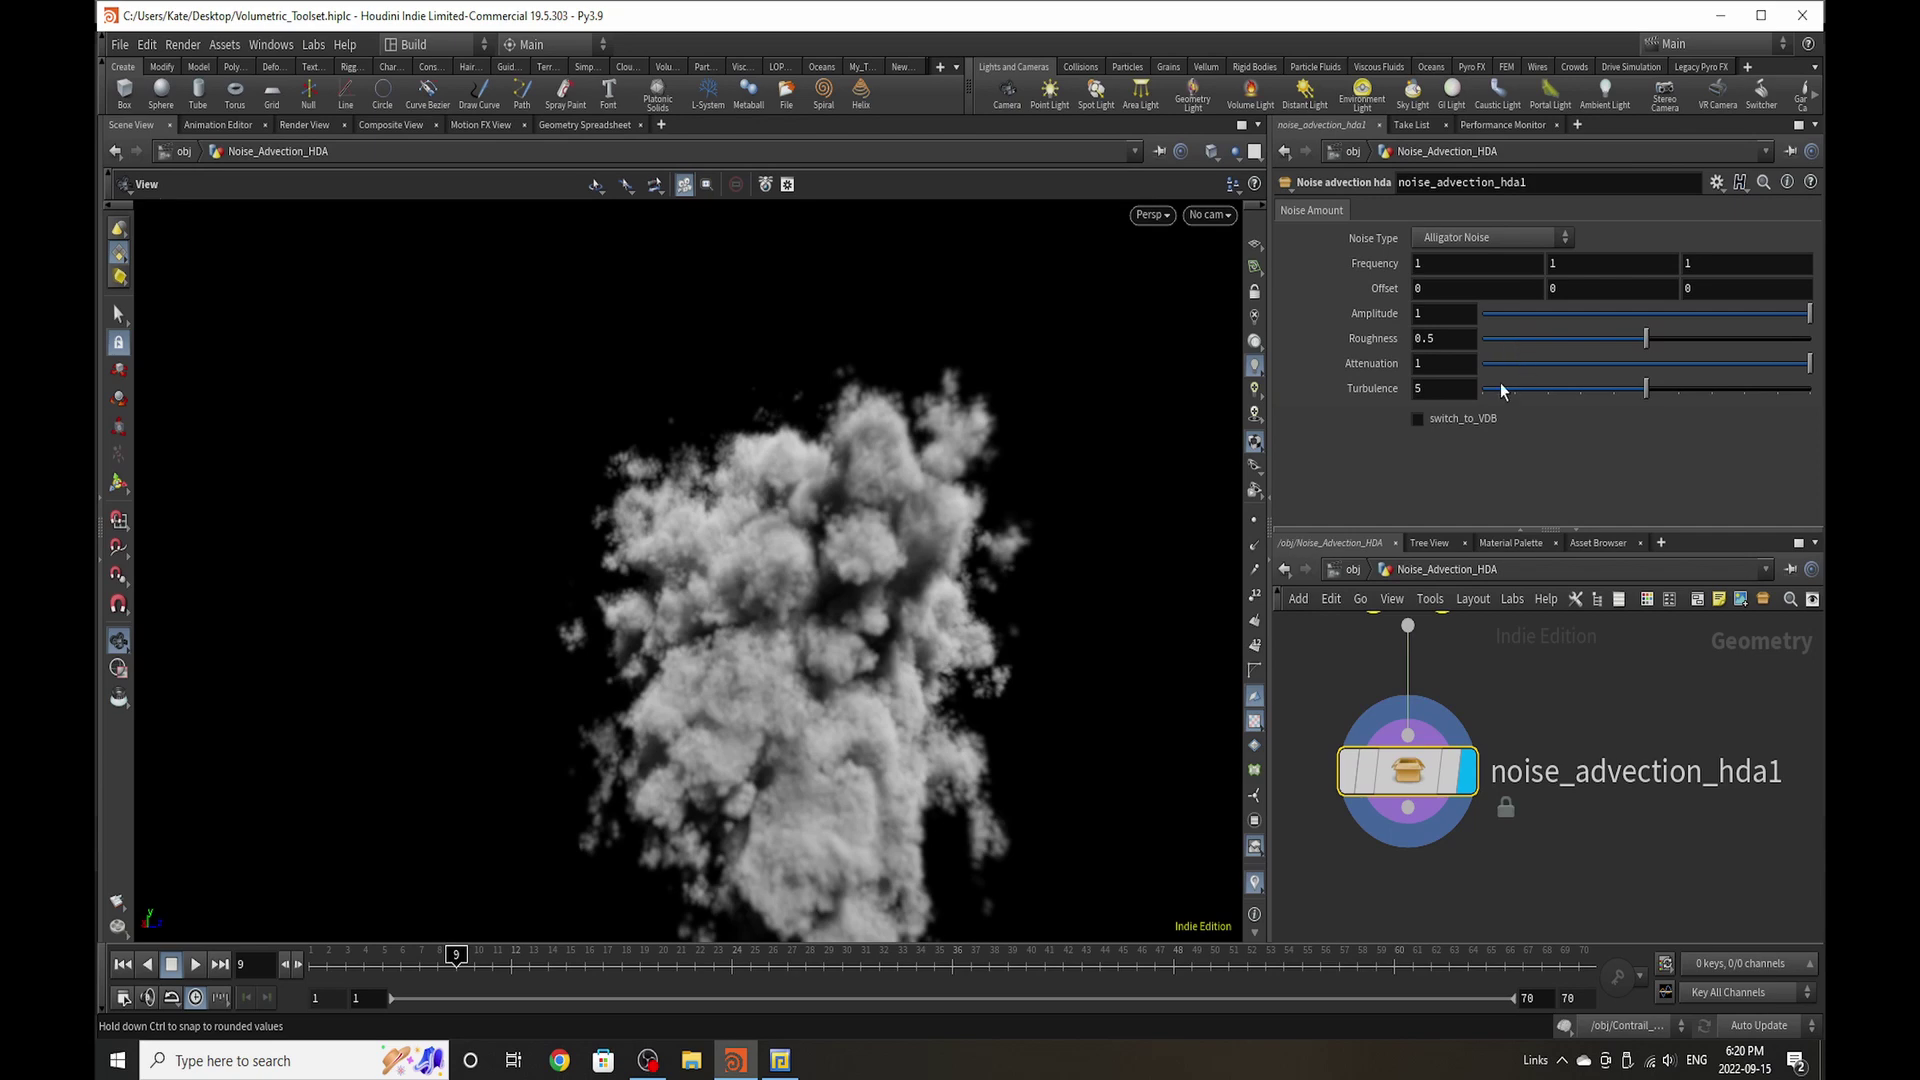
Step: Switch noise_advection_hda1 to Perlin Noise with Roughness 0.269, leaving switch_to_VDB off
click(1476, 420)
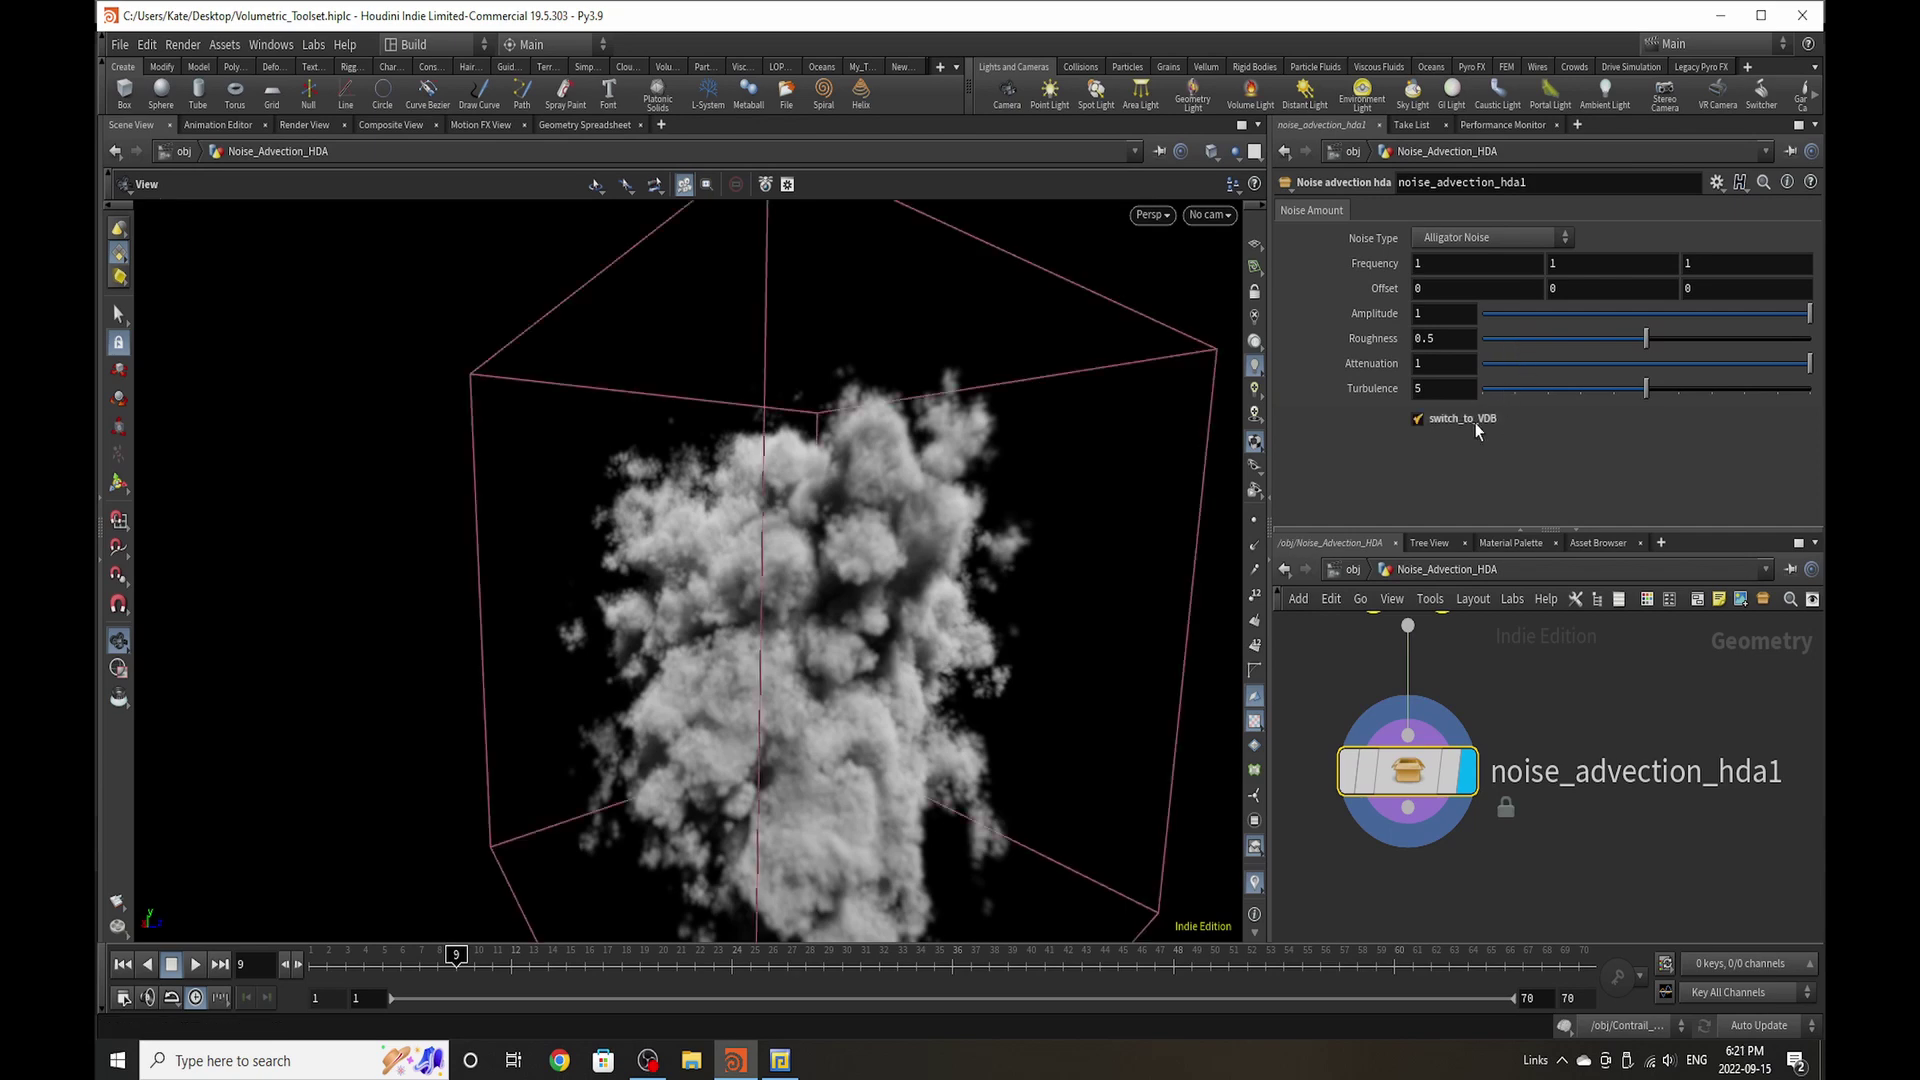
click(1475, 420)
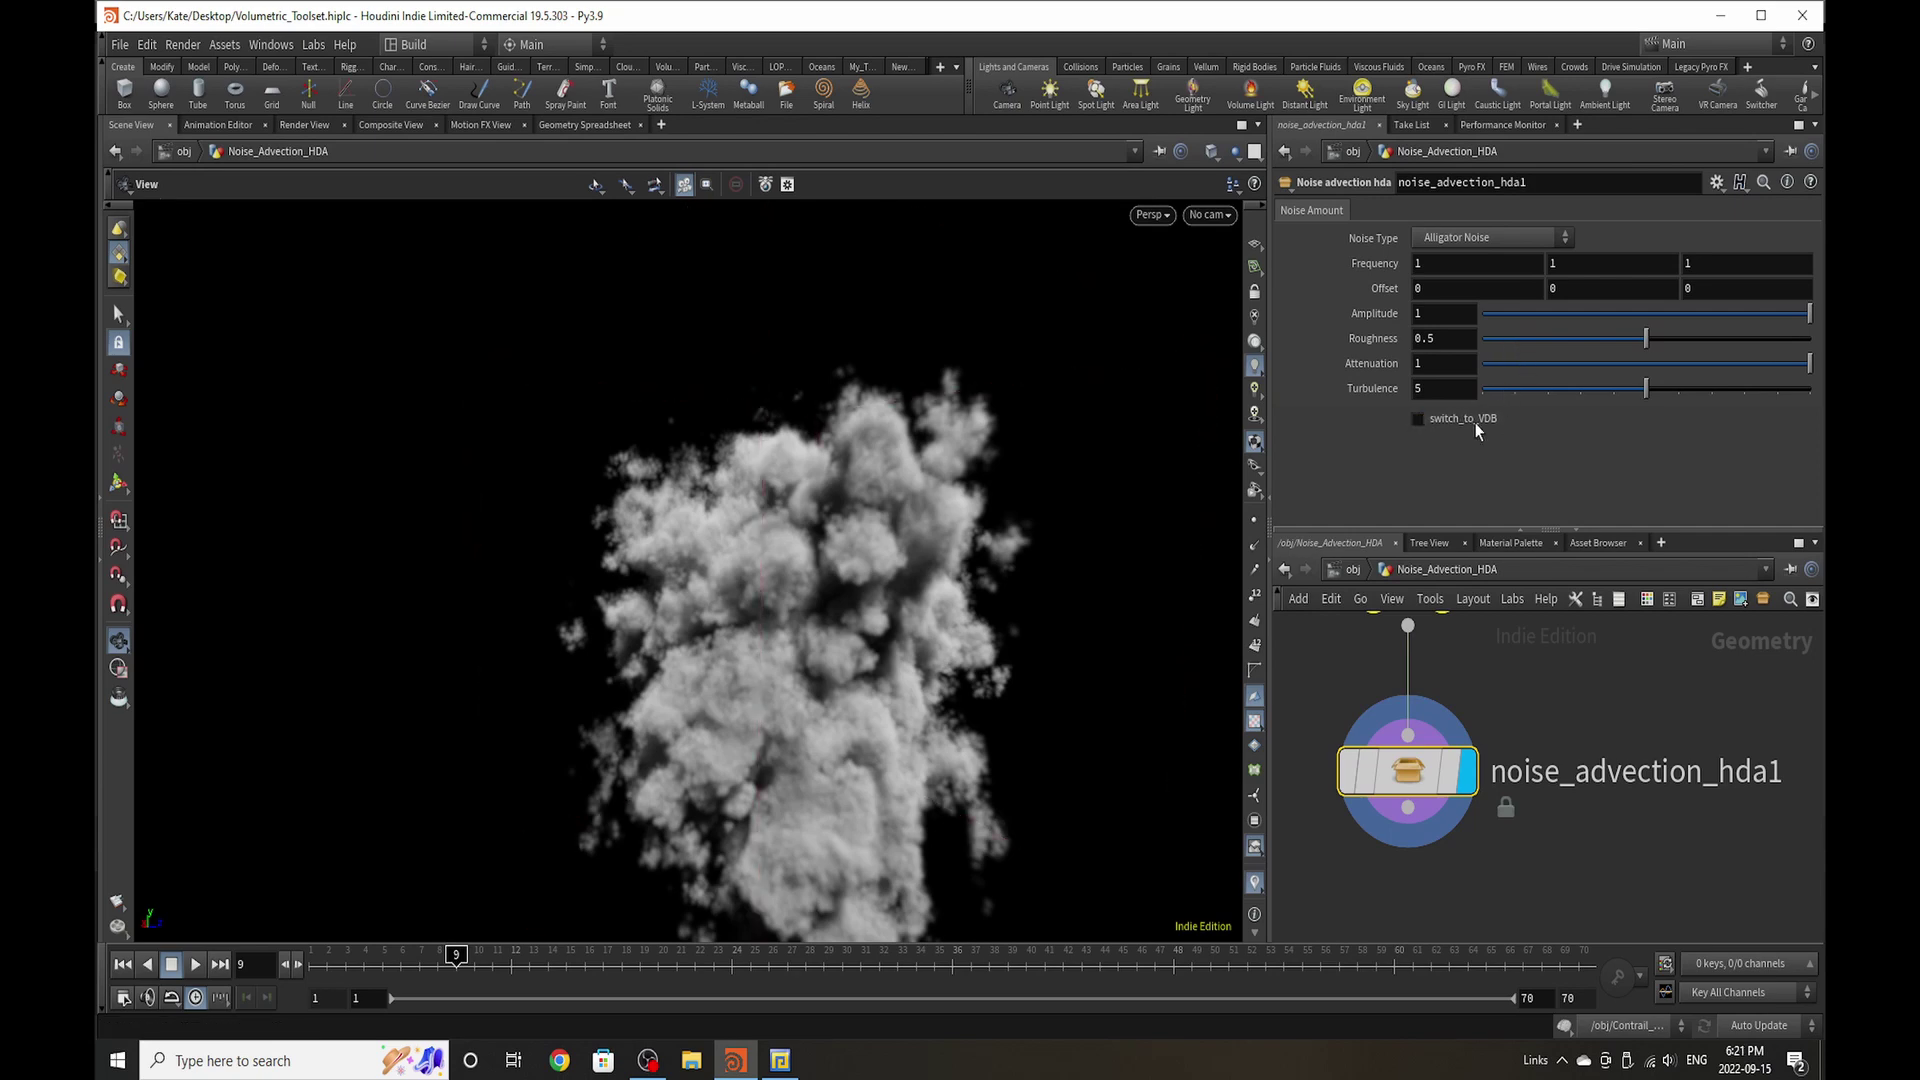
click(1532, 240)
click(1528, 296)
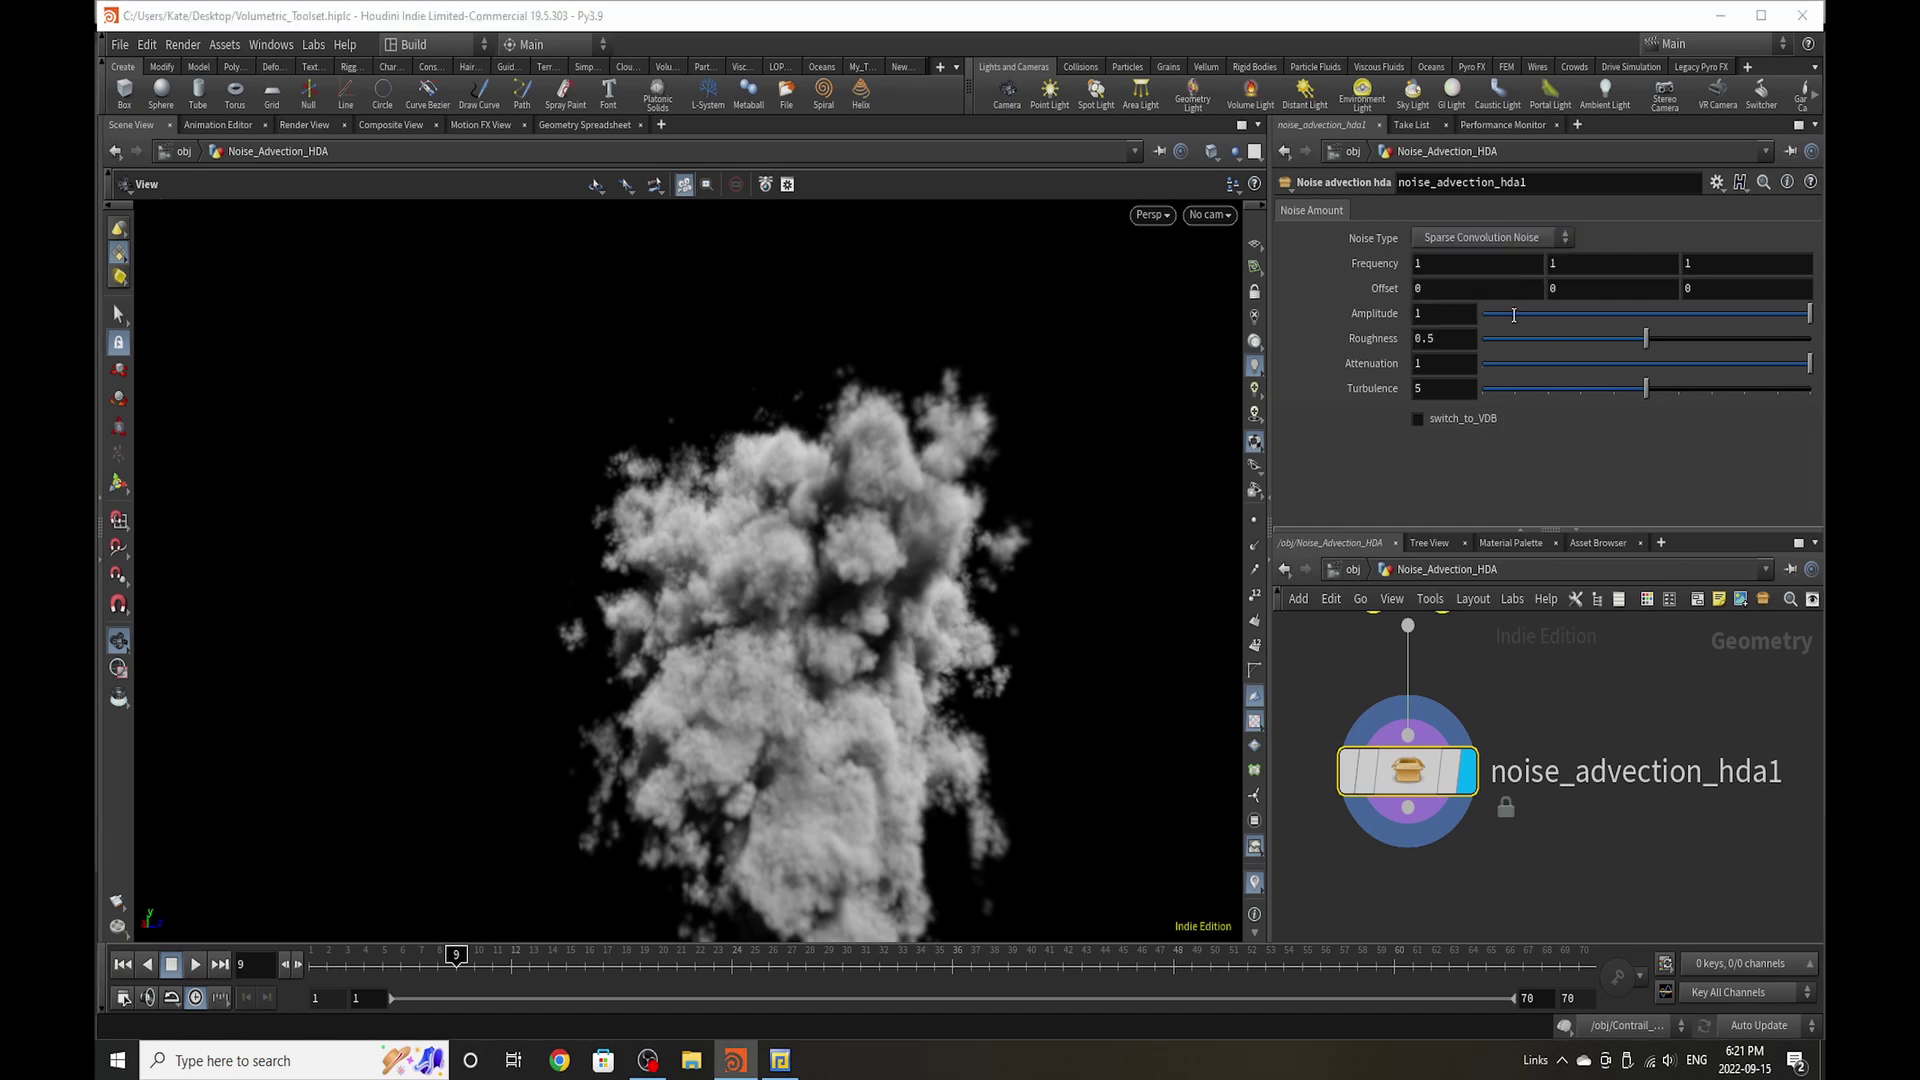
click(1485, 243)
click(1484, 255)
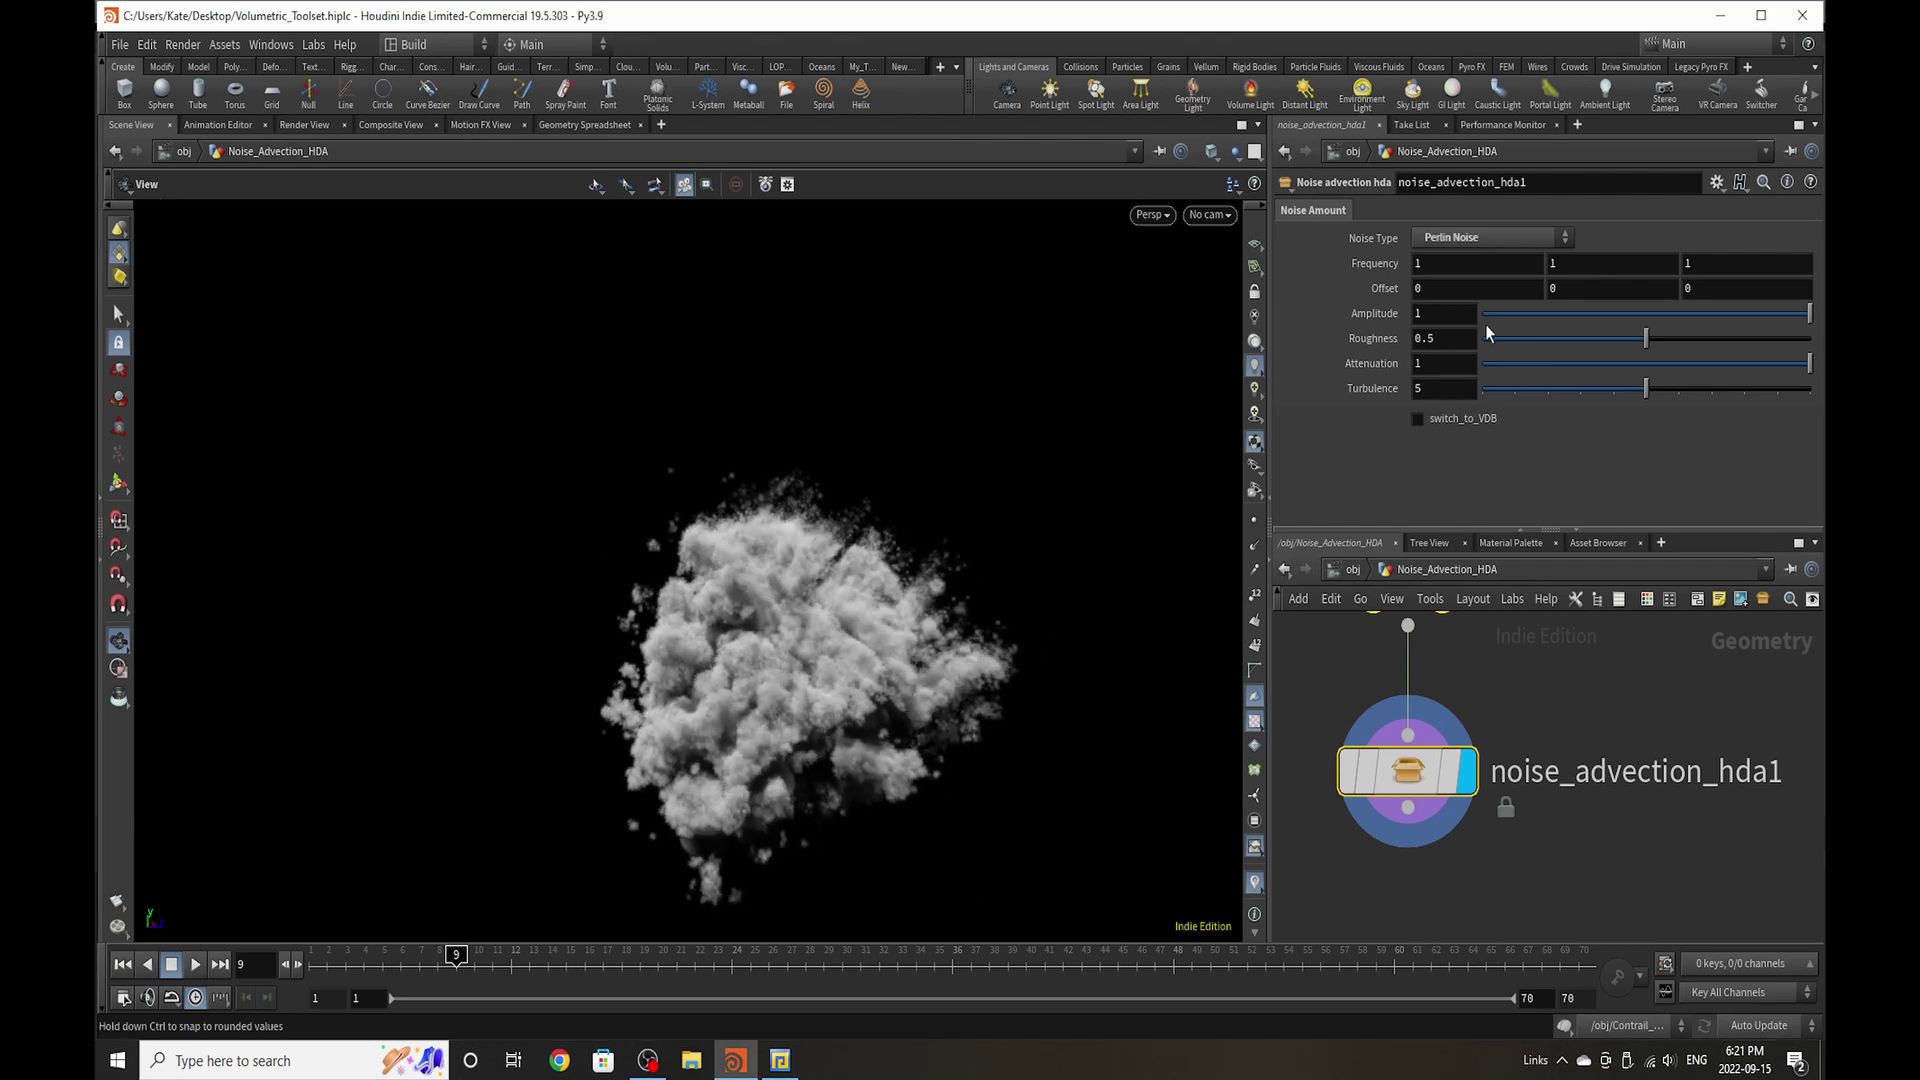
drag(1740, 340, 1551, 345)
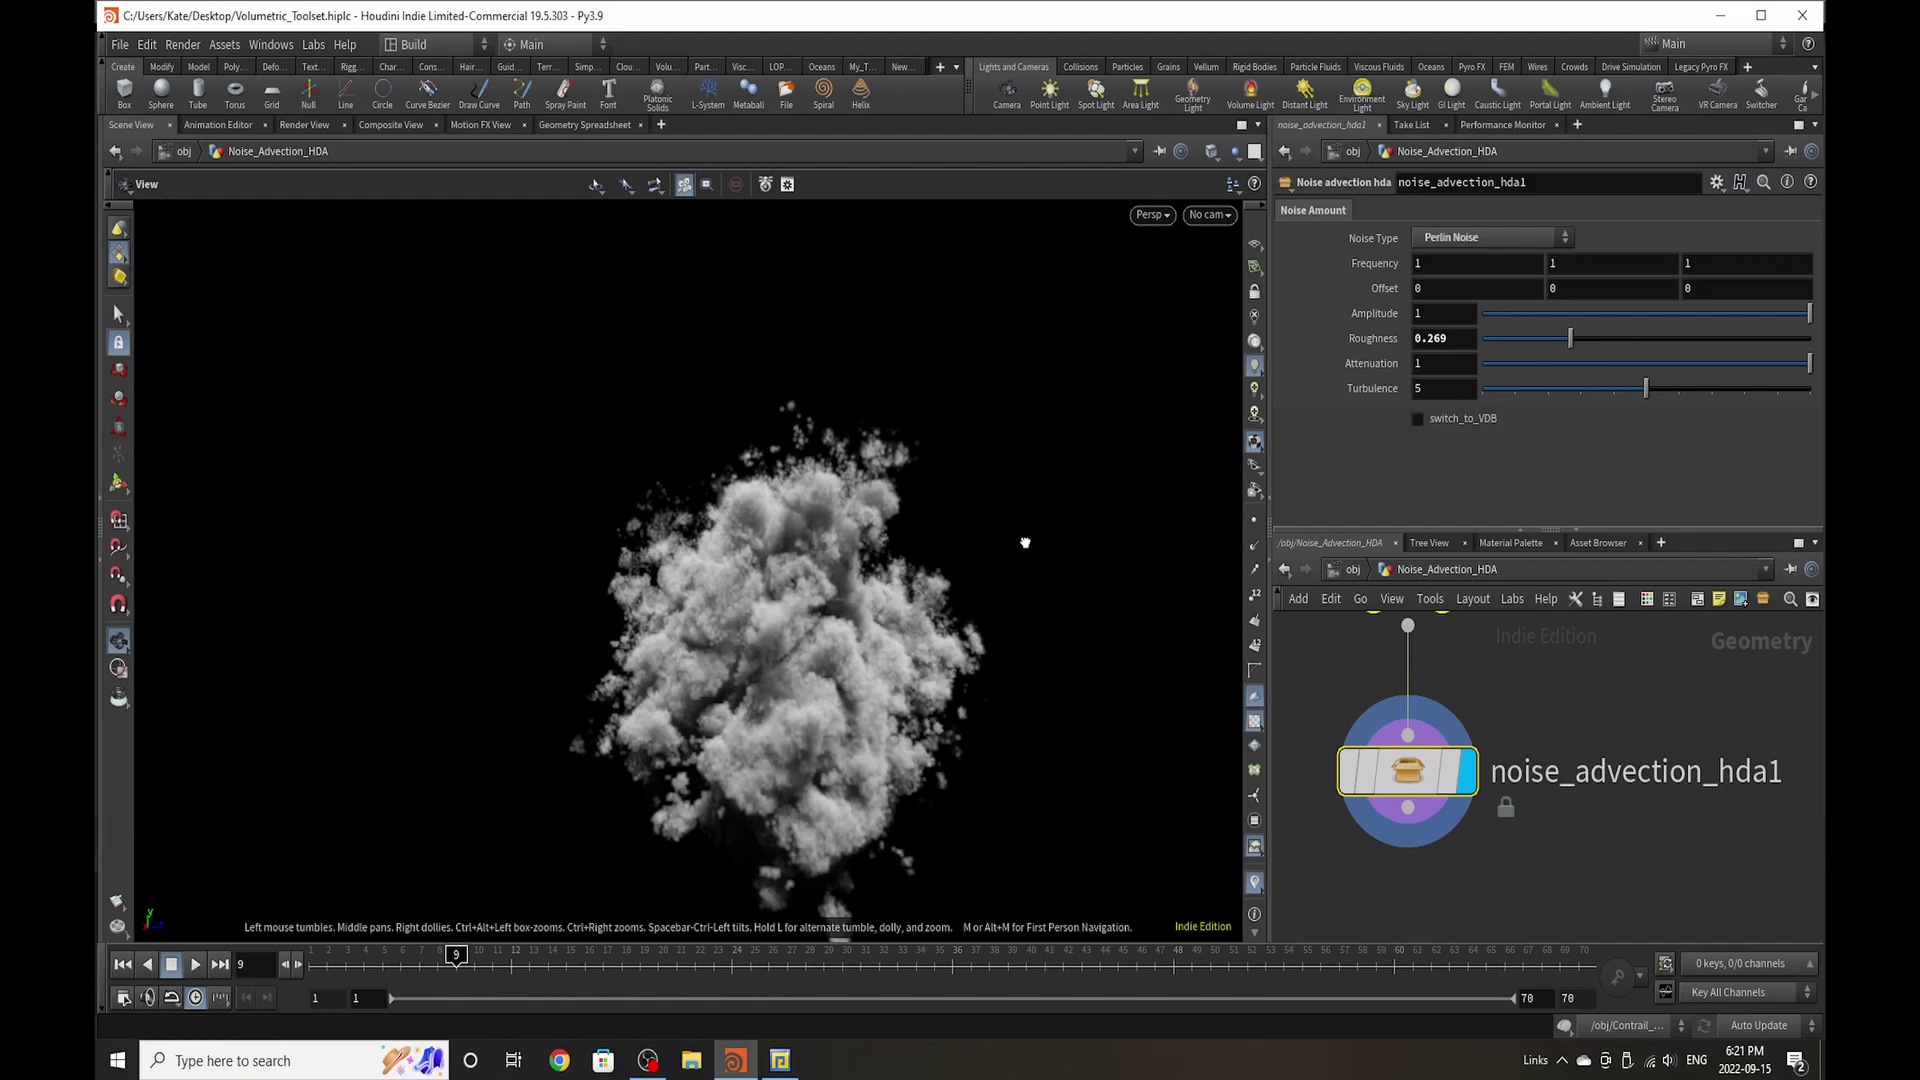